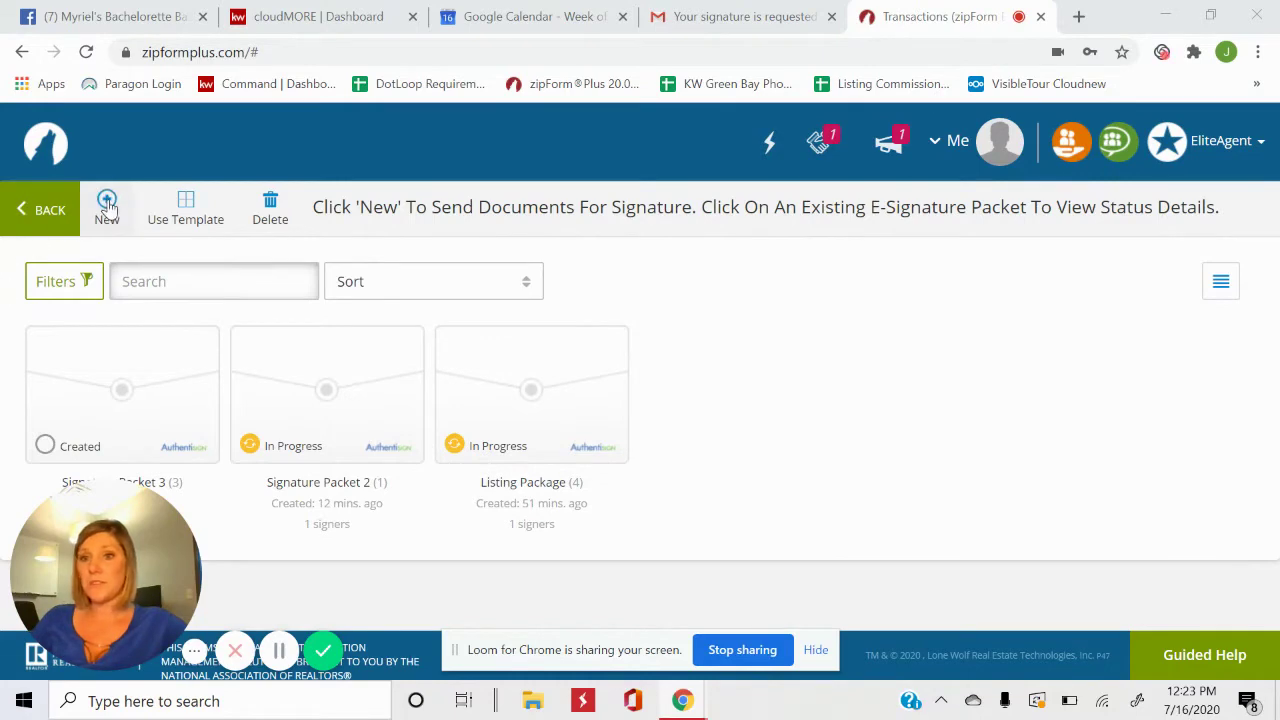
Review the sample listing's documents, then return to its e-signature packets.
click(40, 226)
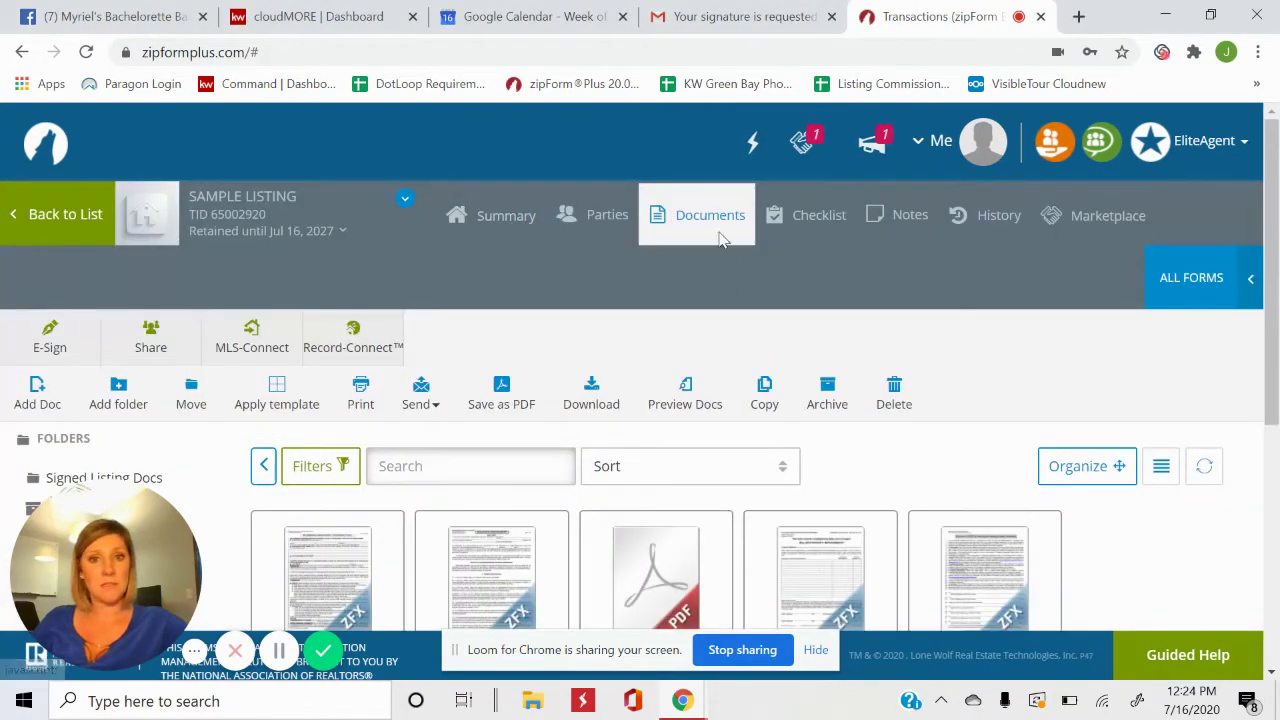
scroll(686, 388, down, 2)
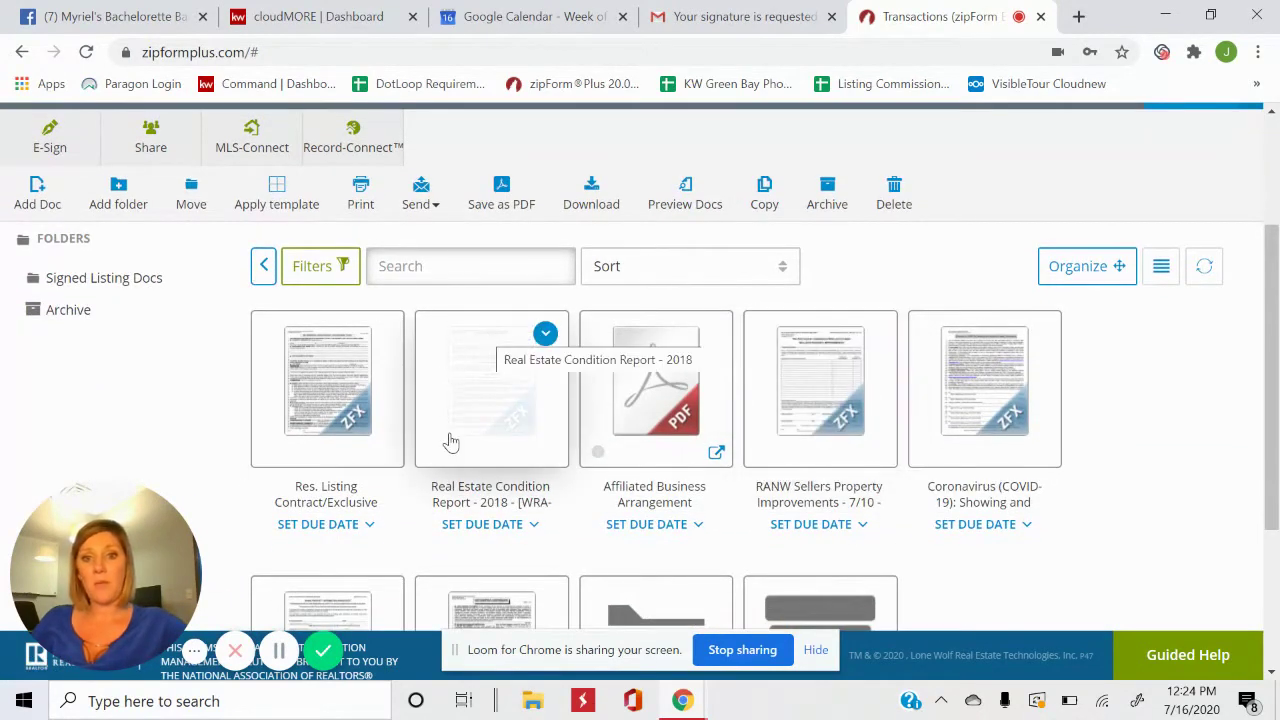
scroll(449, 443, up, 1)
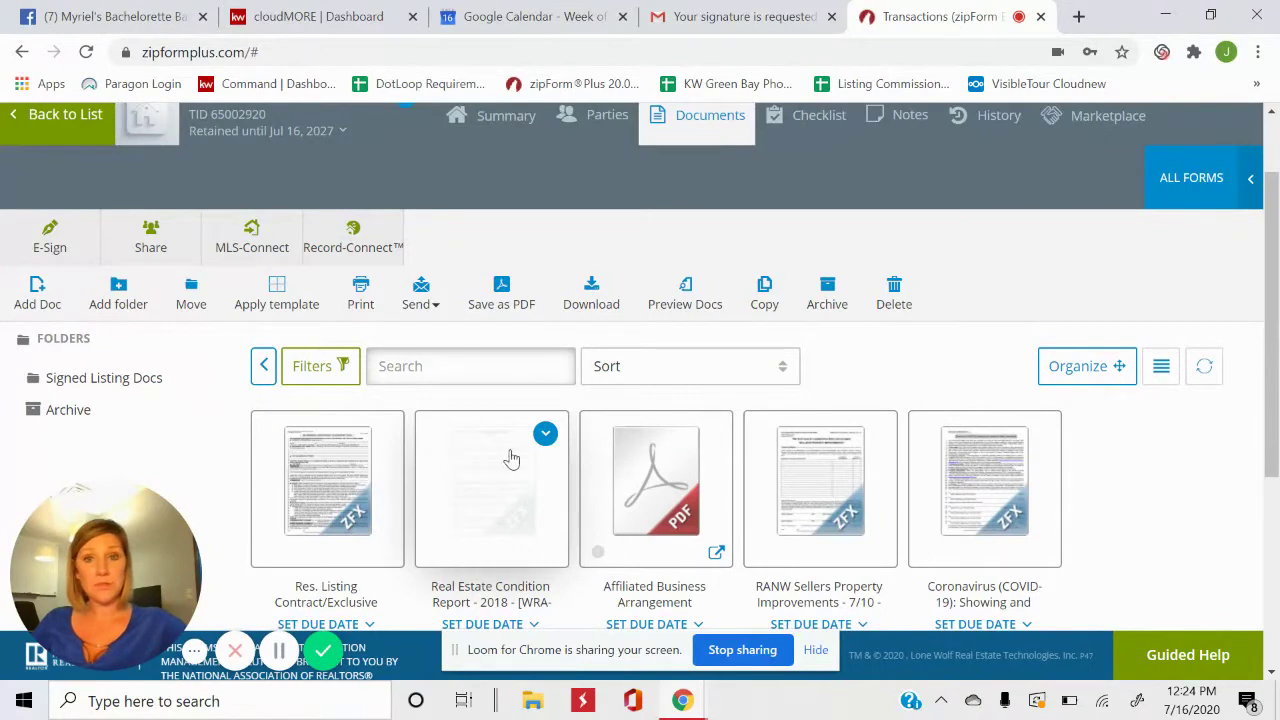
click(50, 240)
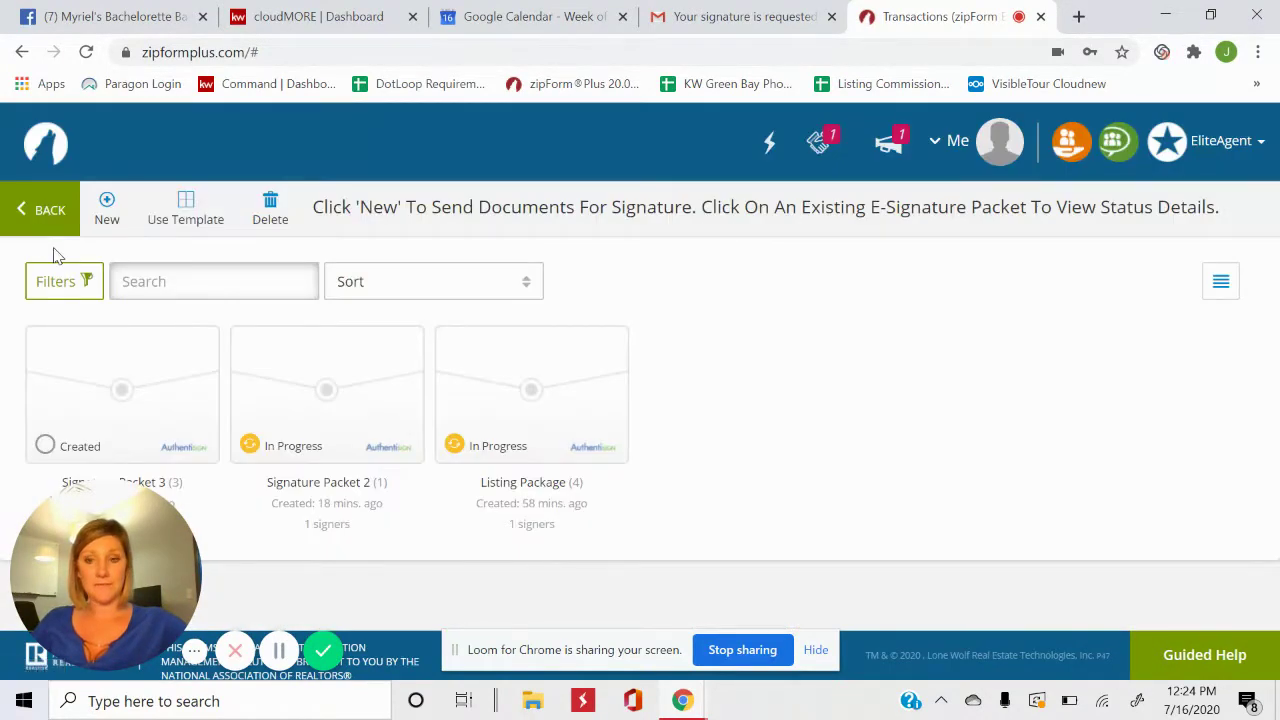
click(191, 420)
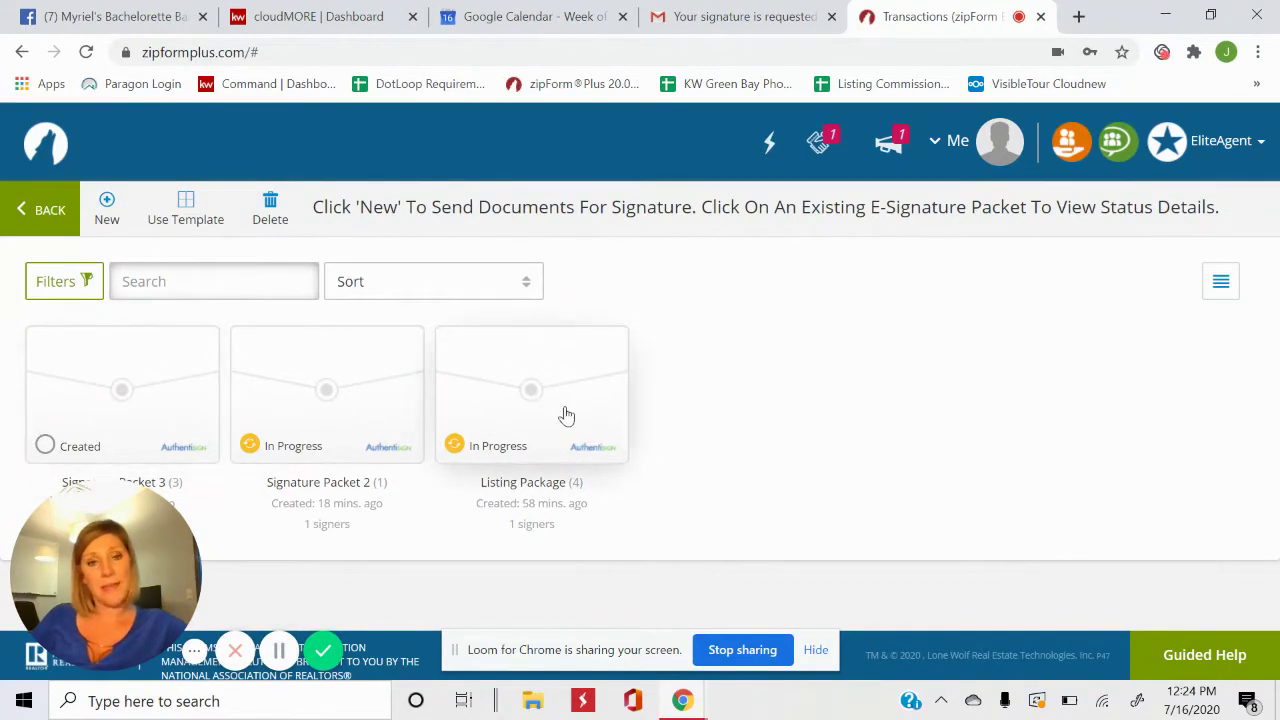
Start a new signature packet and include the Affiliated Business Arrangement Disclosure Caliber Title and the Real Estate Condition Report - 2018.
click(106, 208)
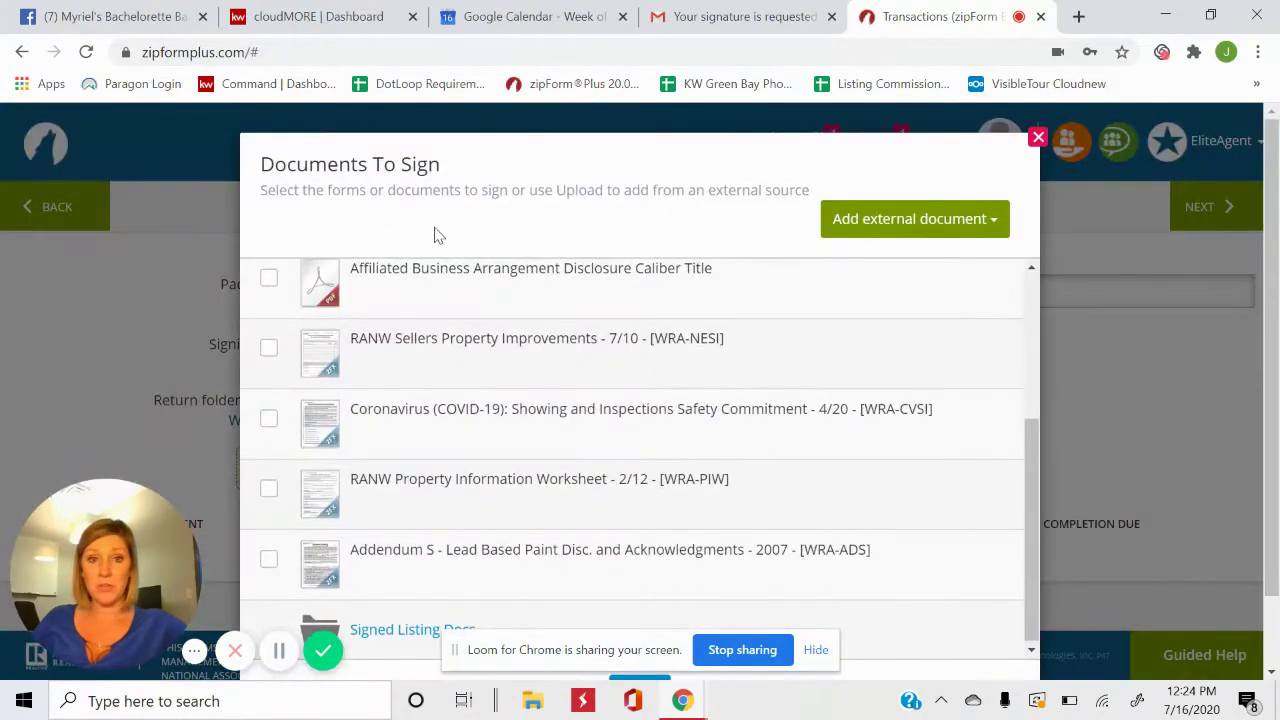
scroll(434, 235, down, 2)
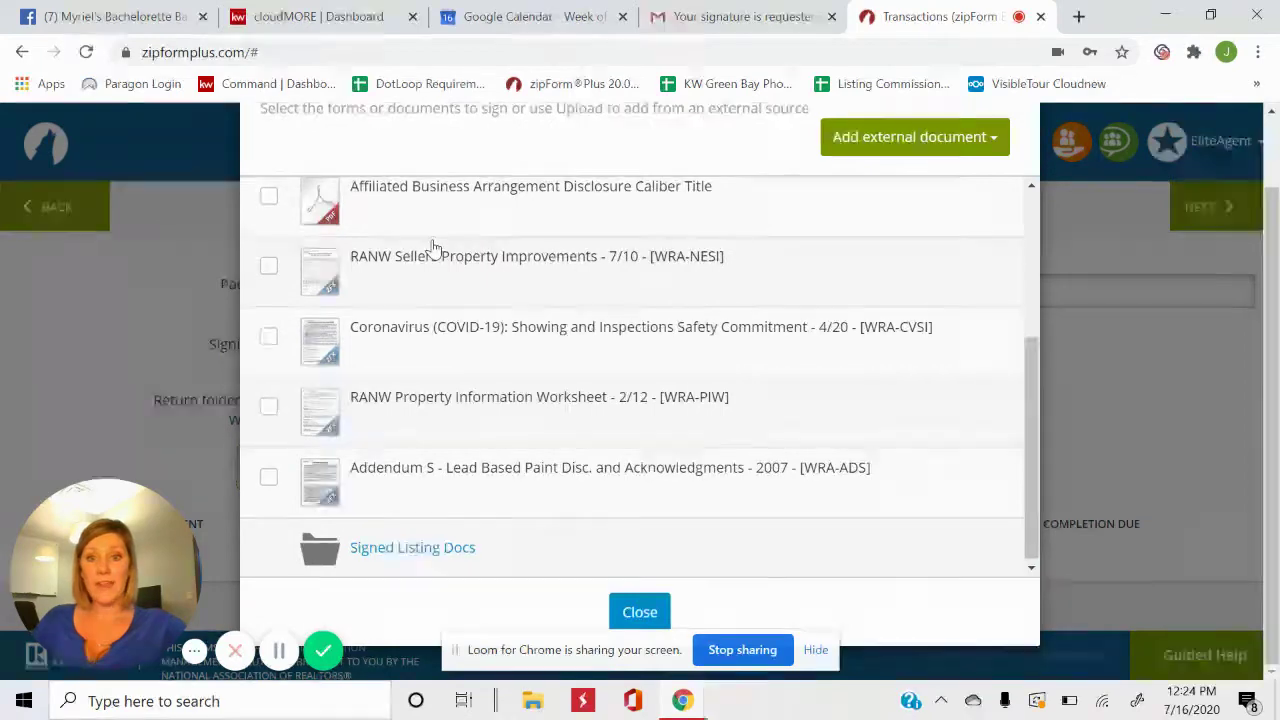
scroll(471, 248, up, 1)
scroll(427, 319, up, 1)
scroll(260, 340, up, 1)
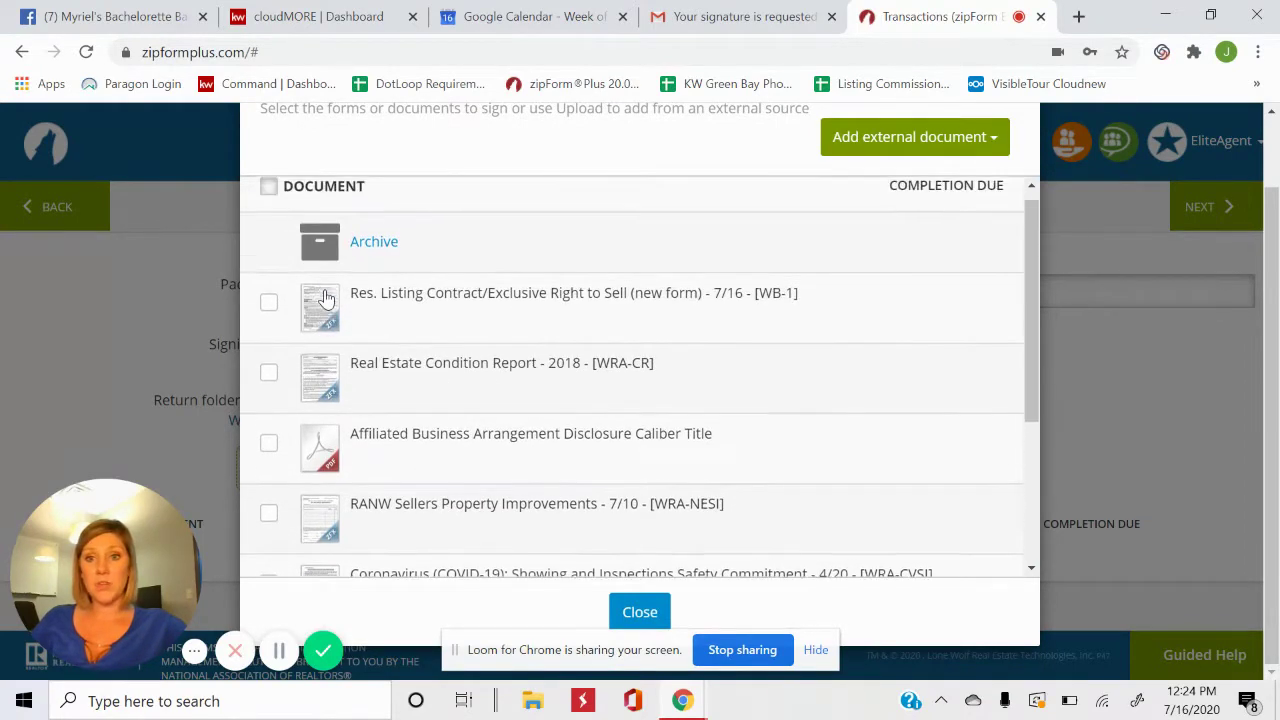
scroll(280, 350, down, 2)
scroll(306, 365, up, 1)
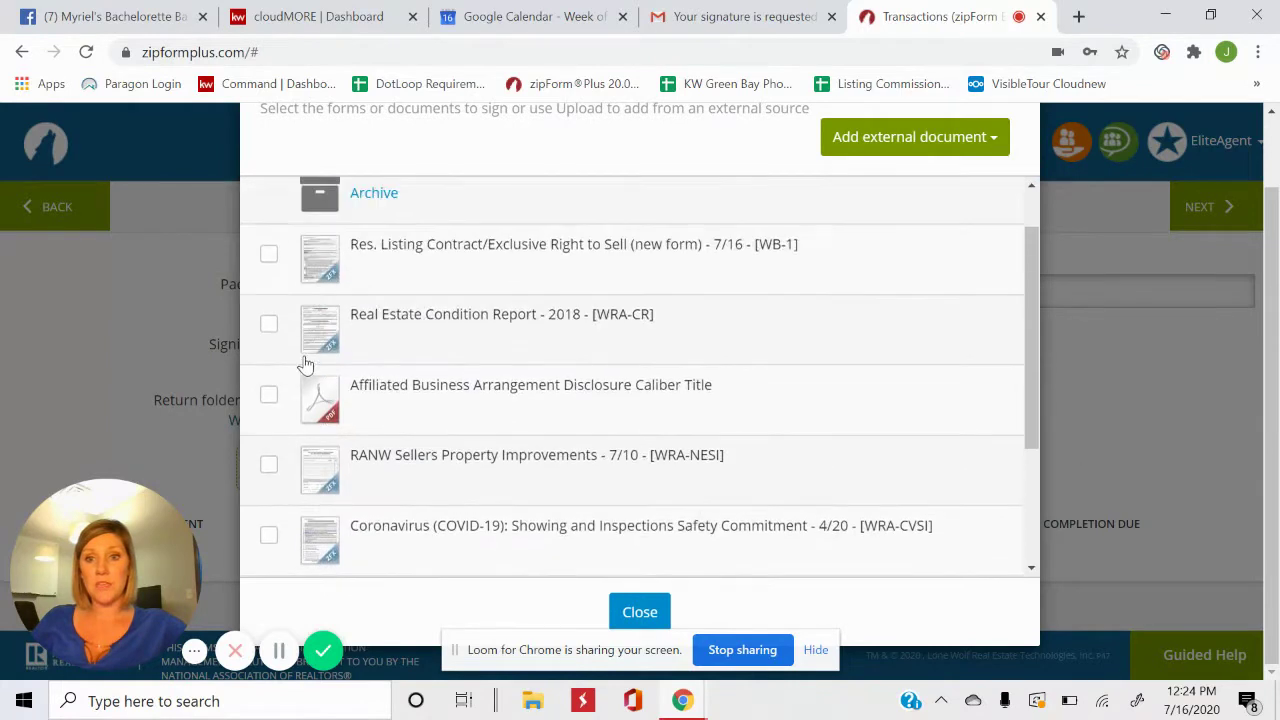
click(270, 395)
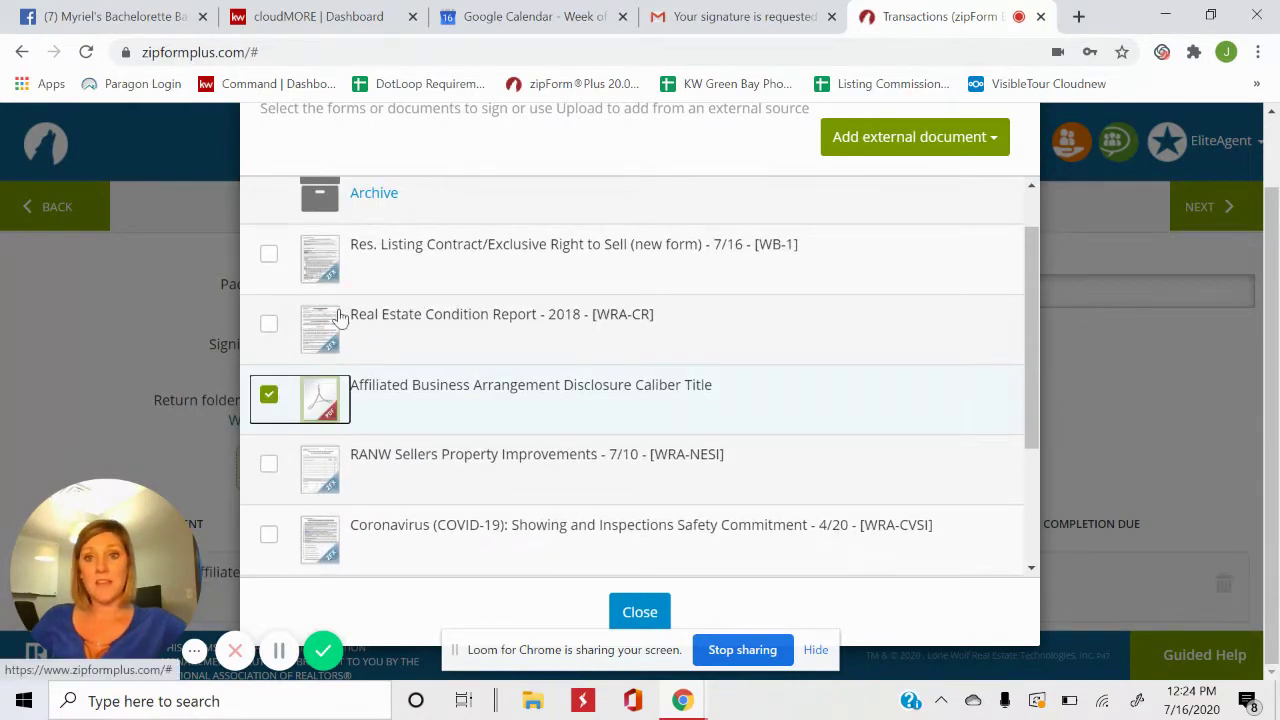
click(269, 326)
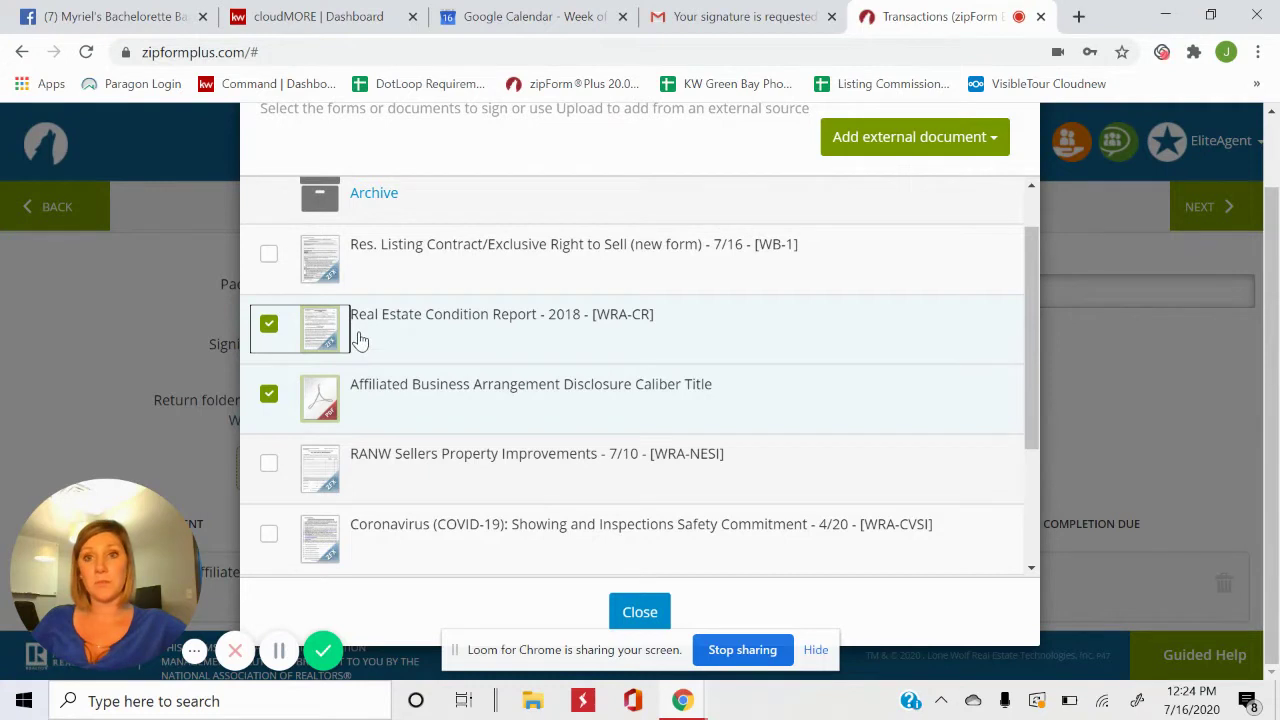
Upload WB-44 Counter-Offer from the Real Estate Forms folder as an external document for the packet and finish the document selection.
click(961, 145)
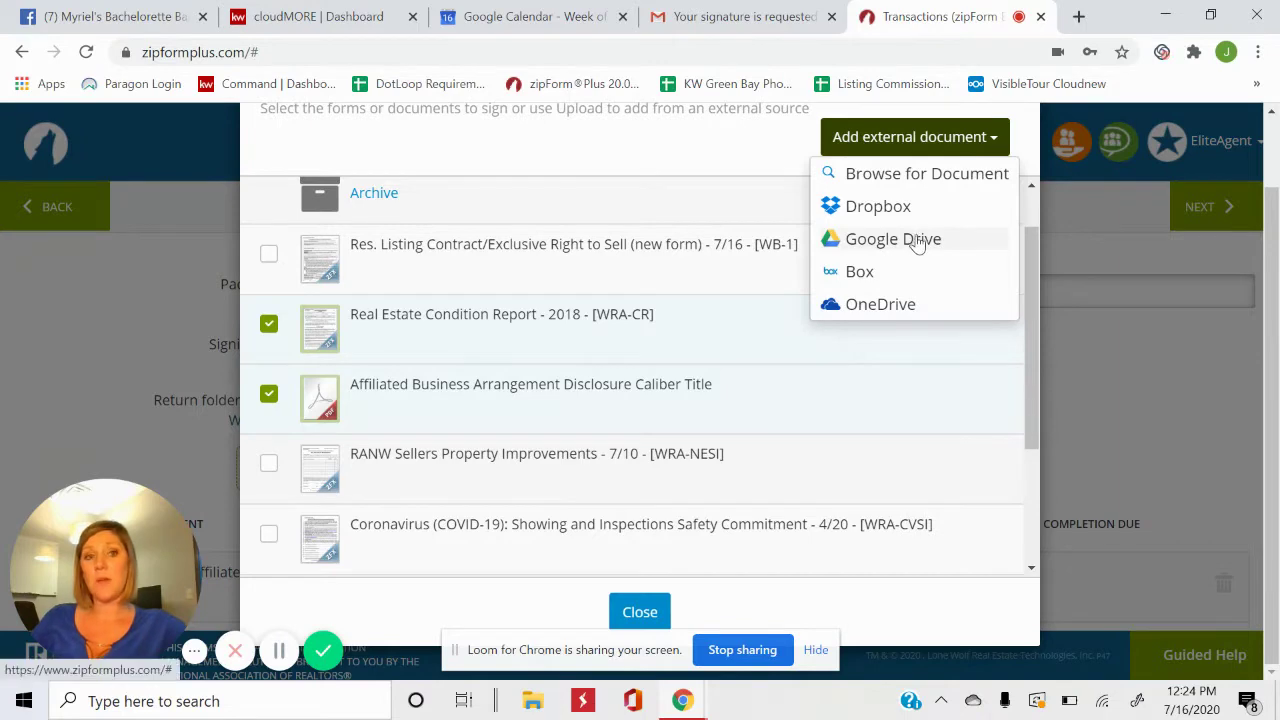
click(943, 180)
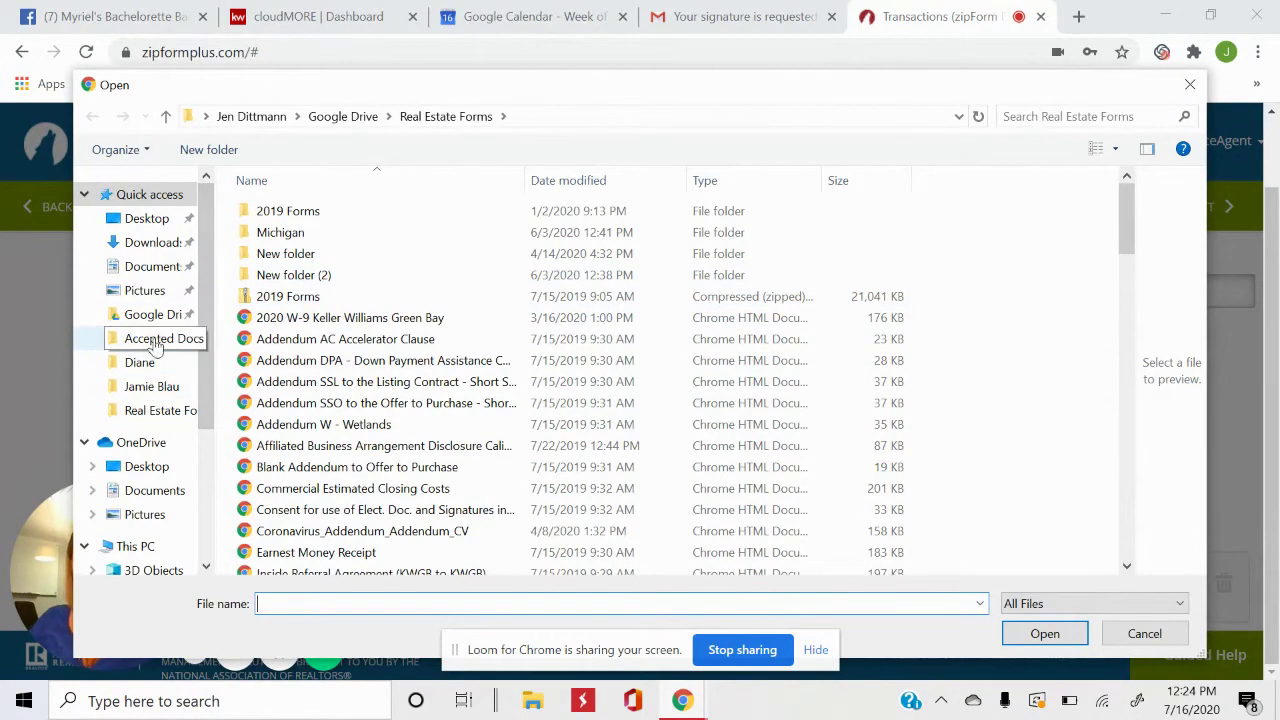
scroll(413, 432, down, 5)
scroll(413, 432, down, 9)
scroll(413, 436, down, 3)
click(417, 415)
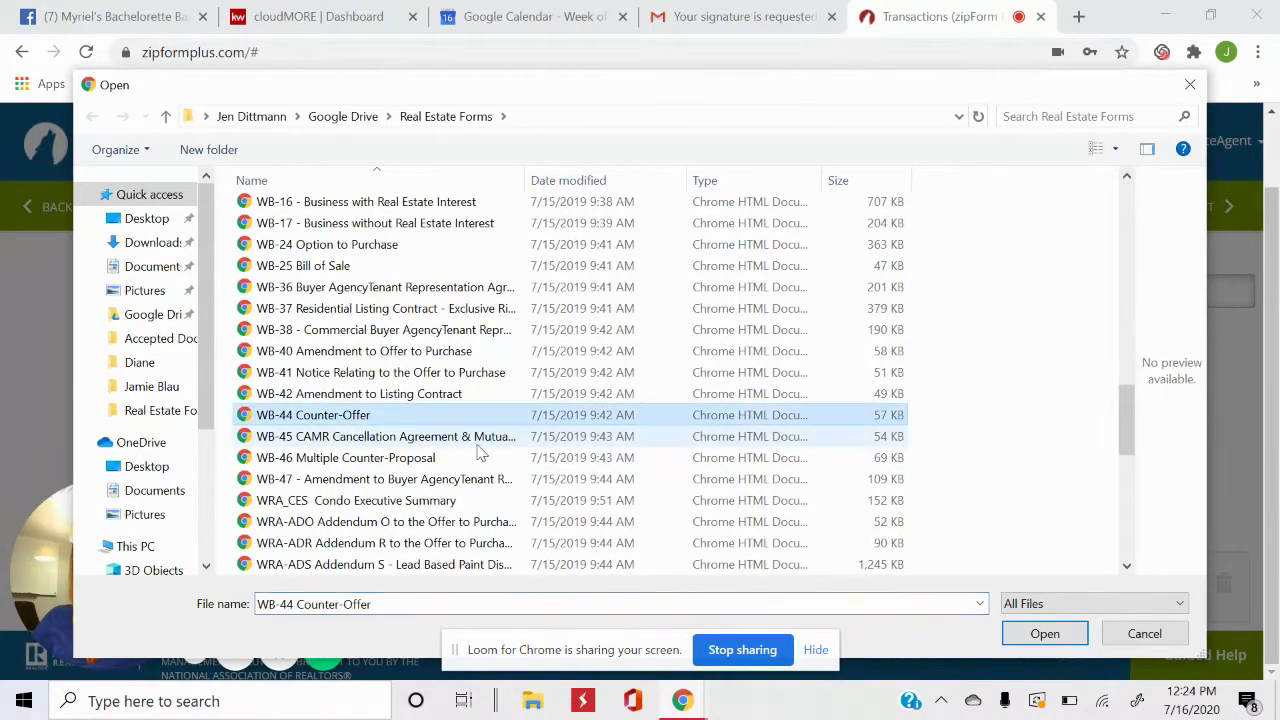
click(1044, 633)
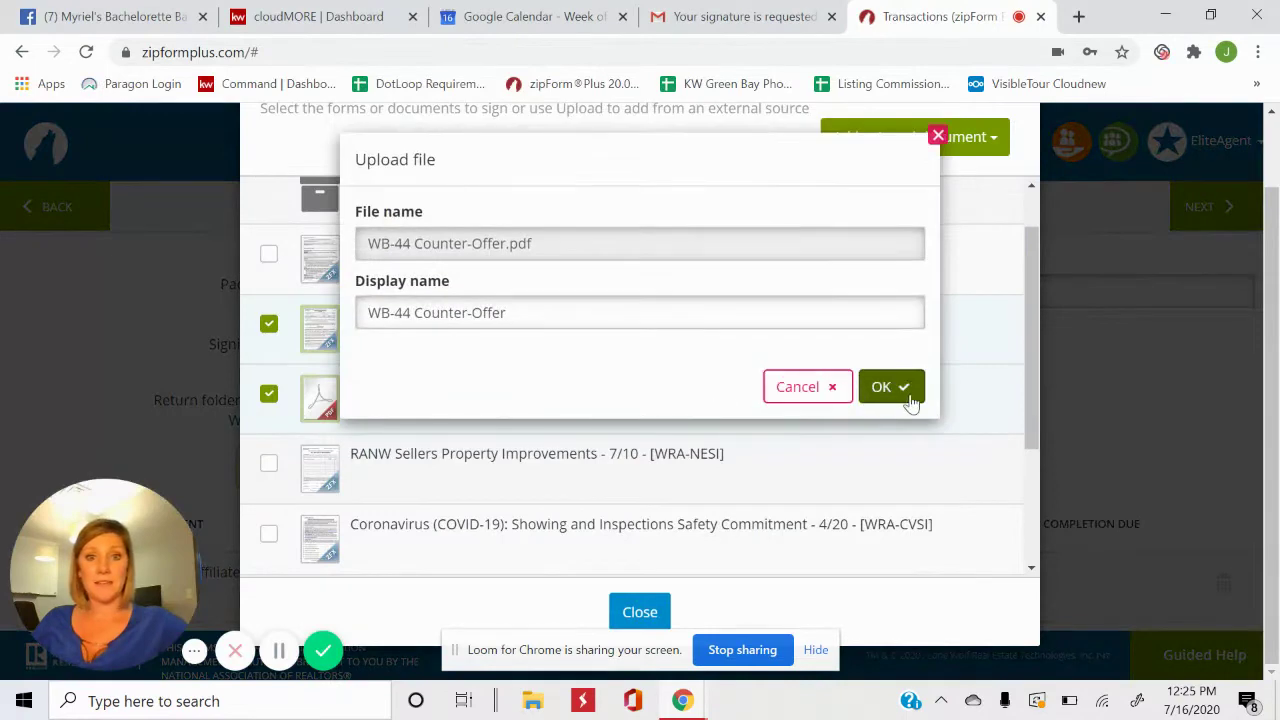
click(891, 387)
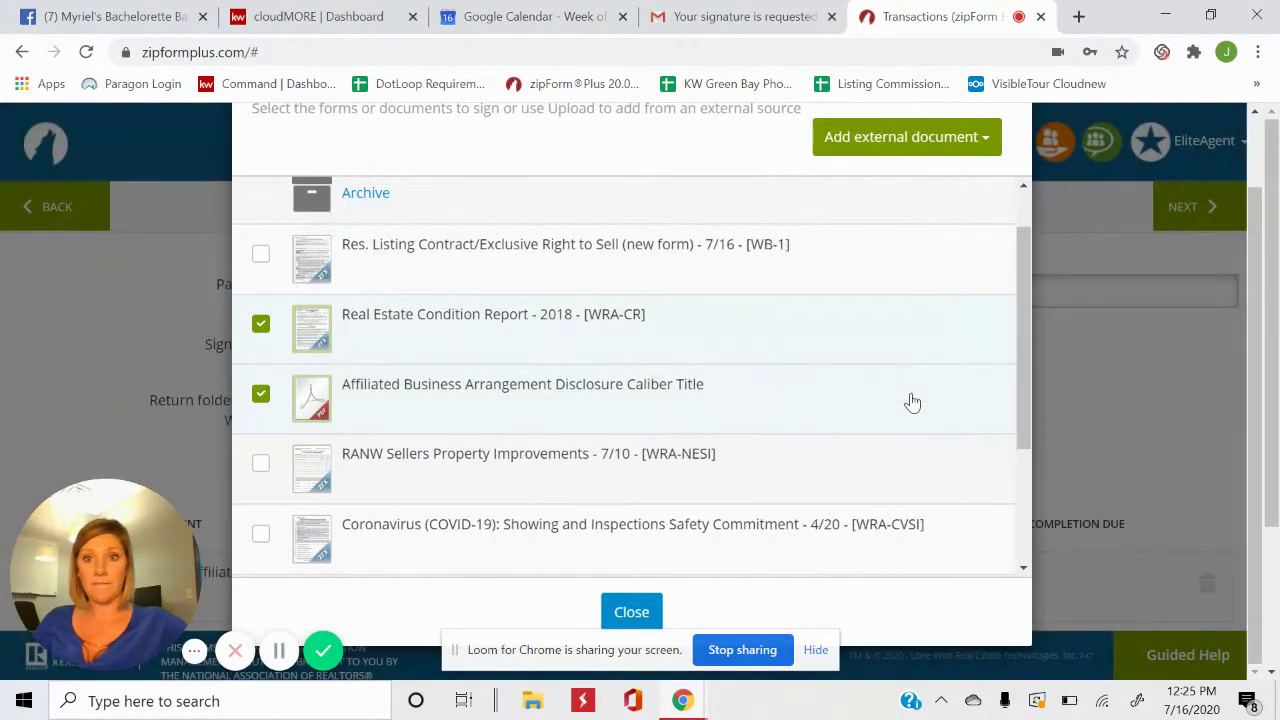
scroll(983, 237, up, 5)
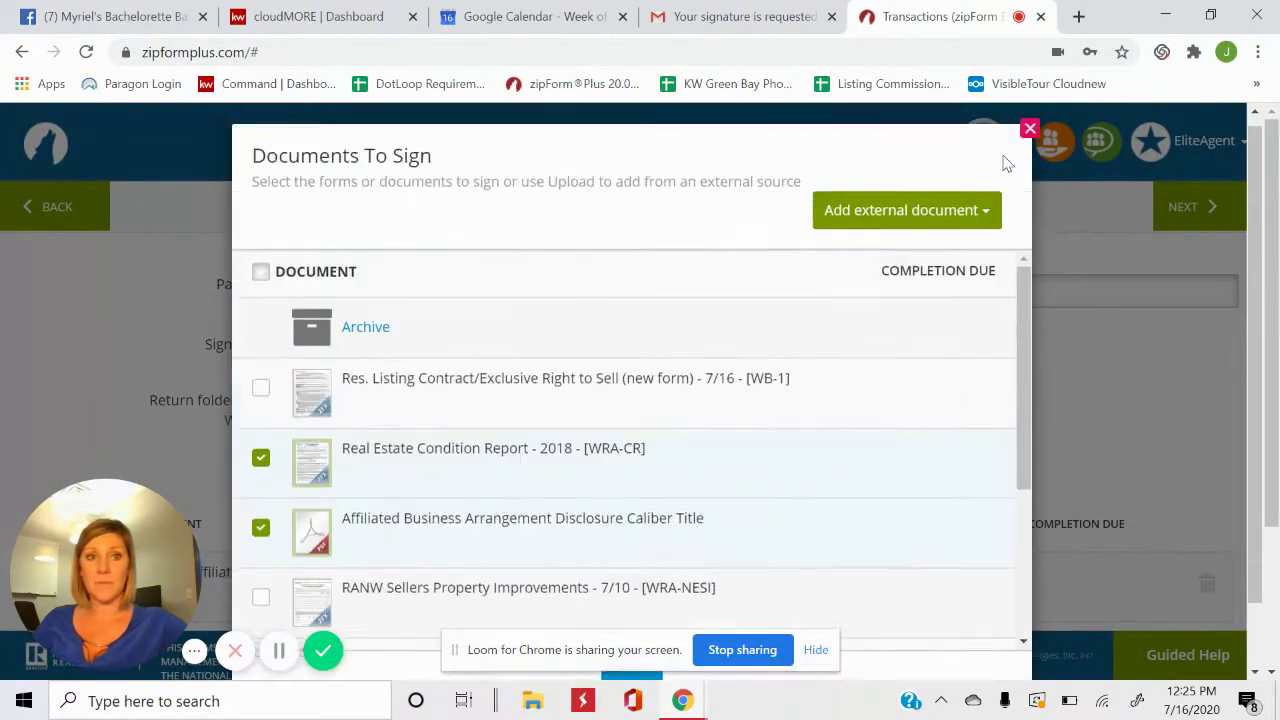
click(1031, 136)
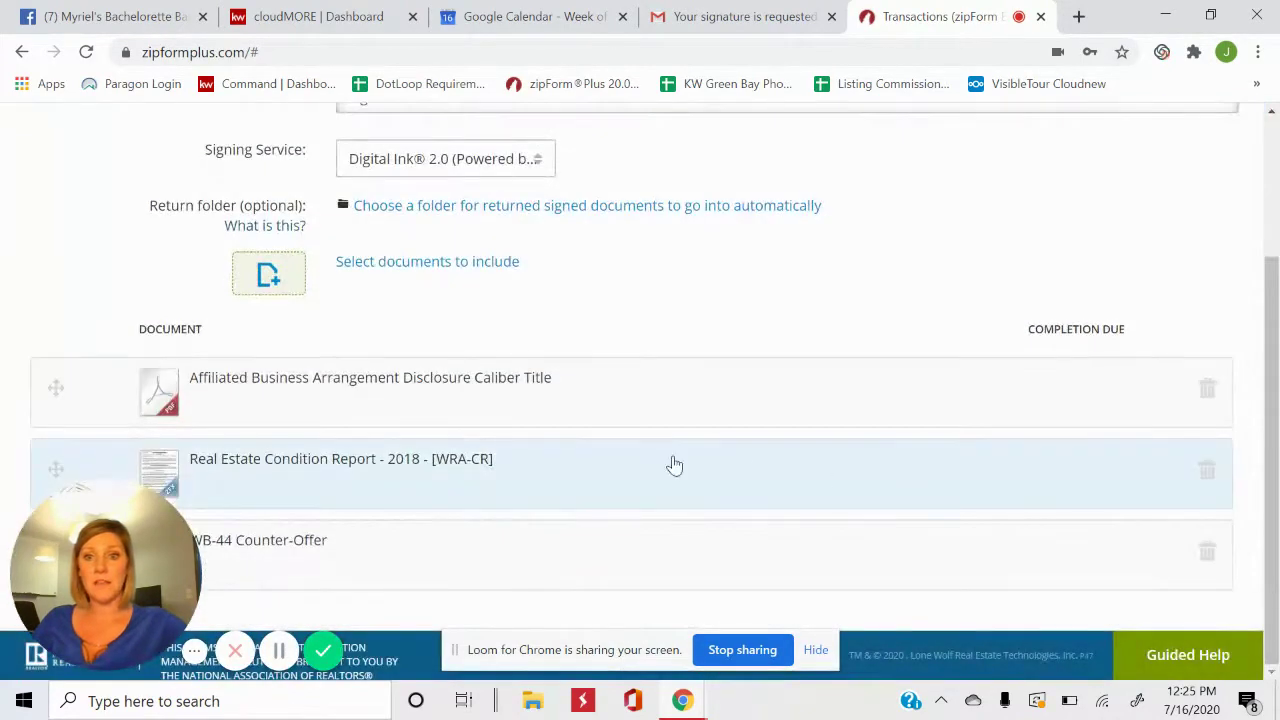
Rename the signature packet to Test.
drag(154, 527, 1074, 527)
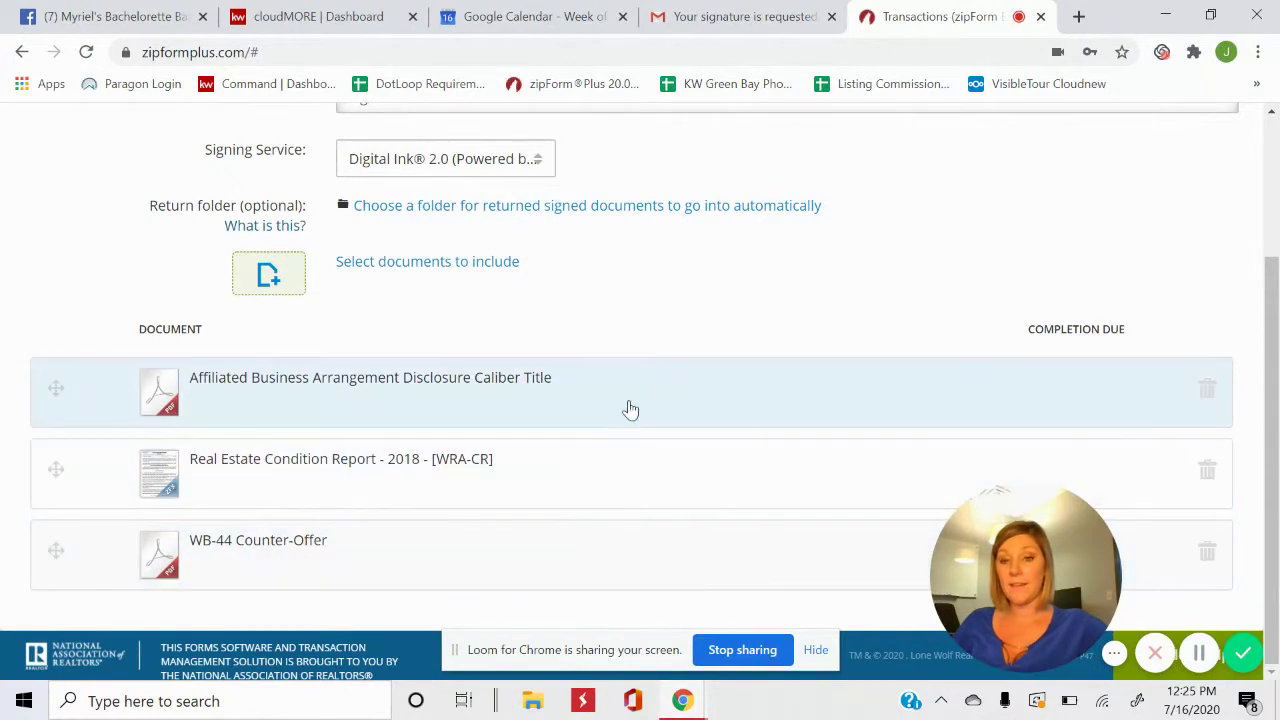
scroll(1134, 197, up, 1)
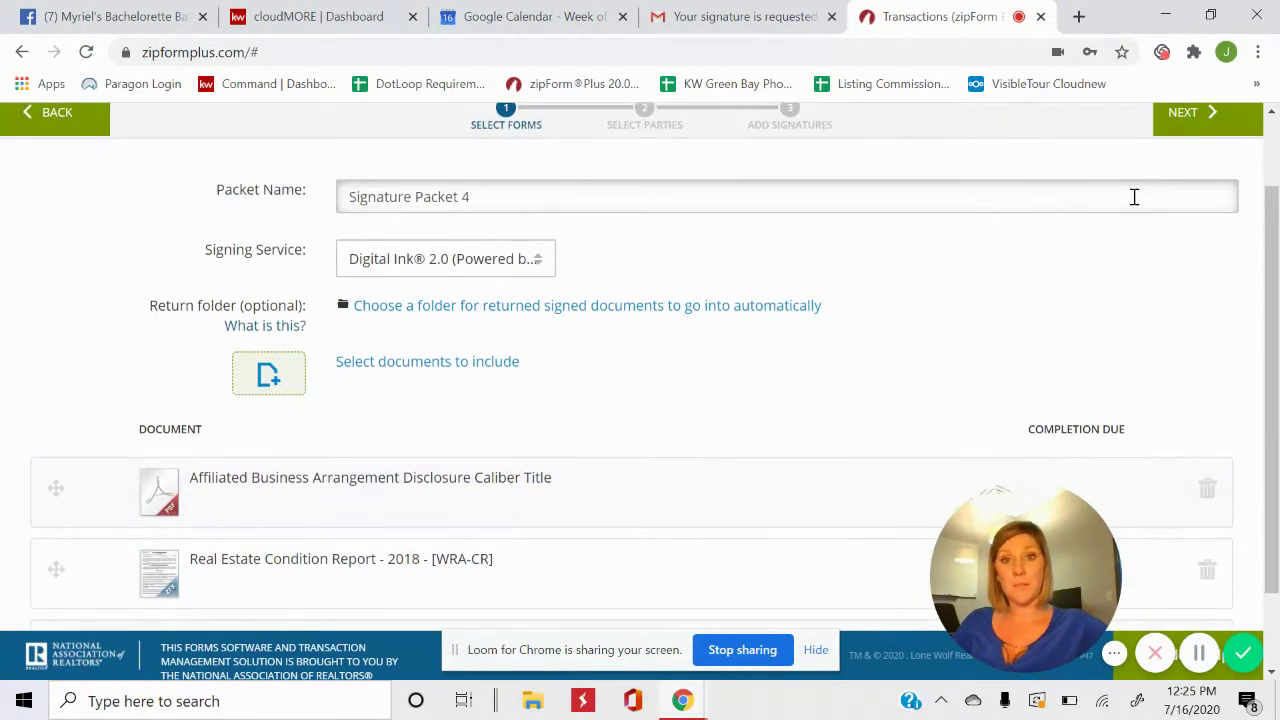
triple_click(483, 204)
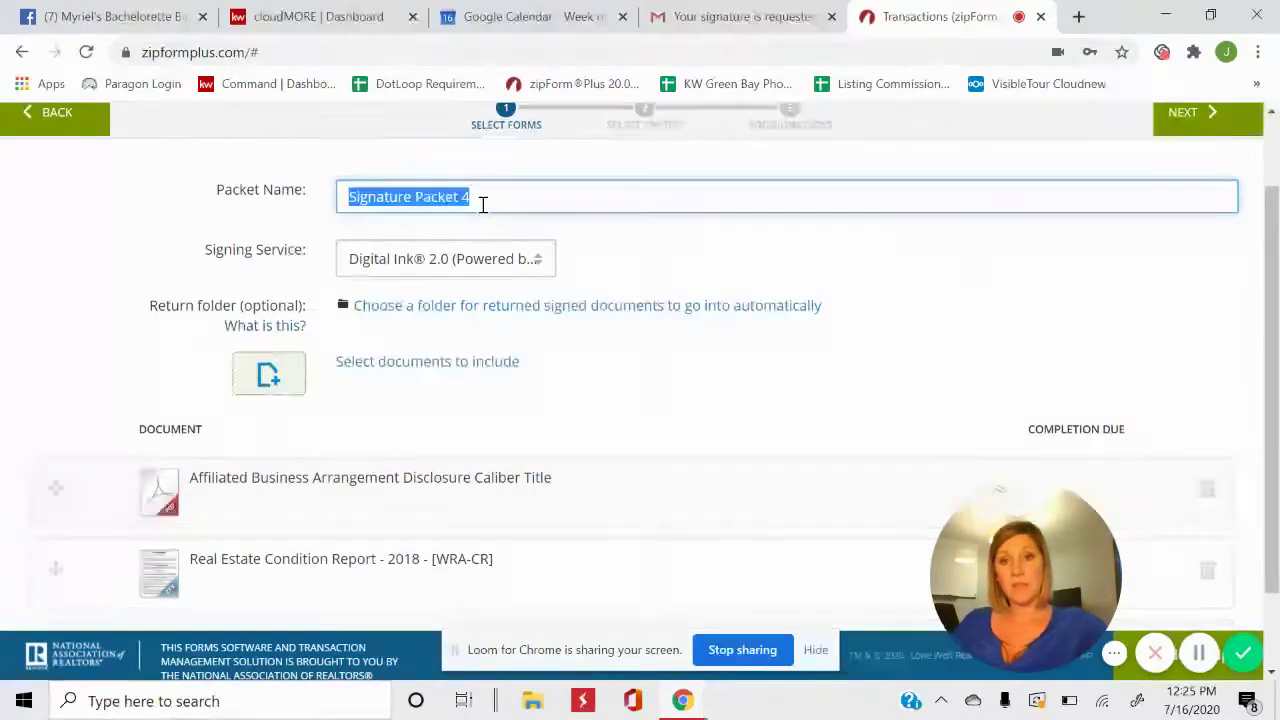
text(Test)
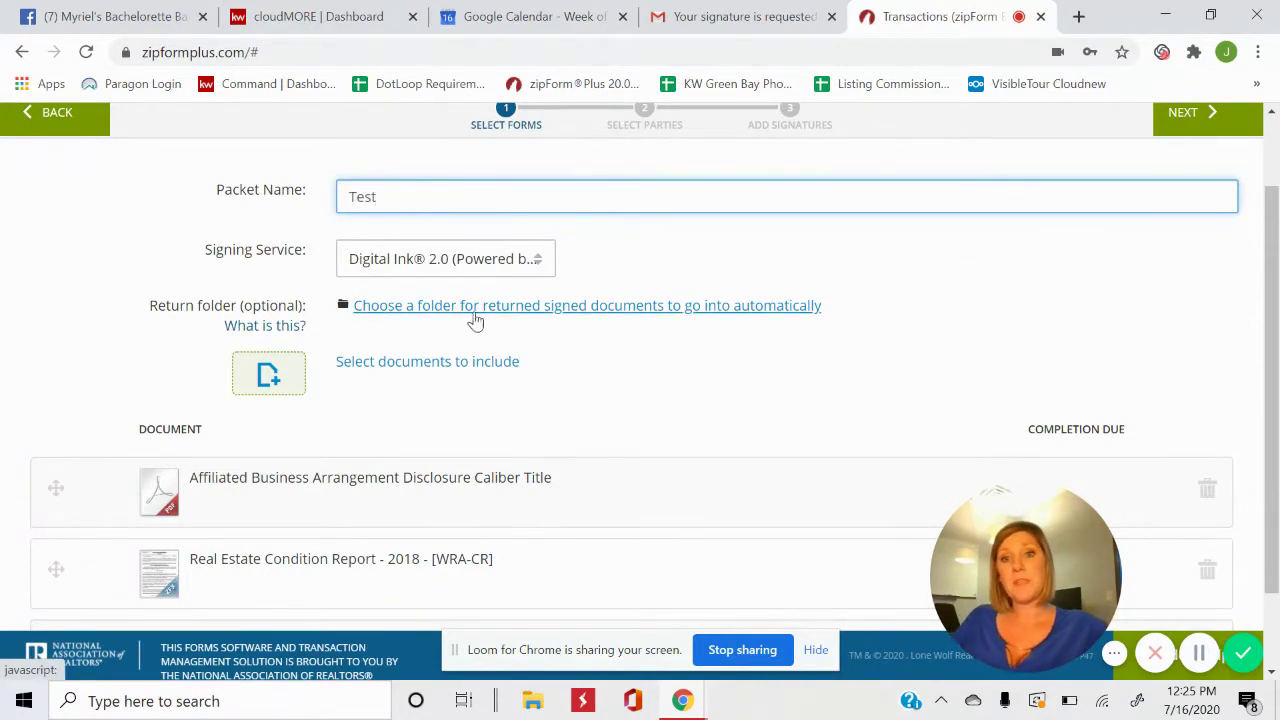
Set Signed Listing Docs as the return folder for the packet's completed documents.
click(479, 308)
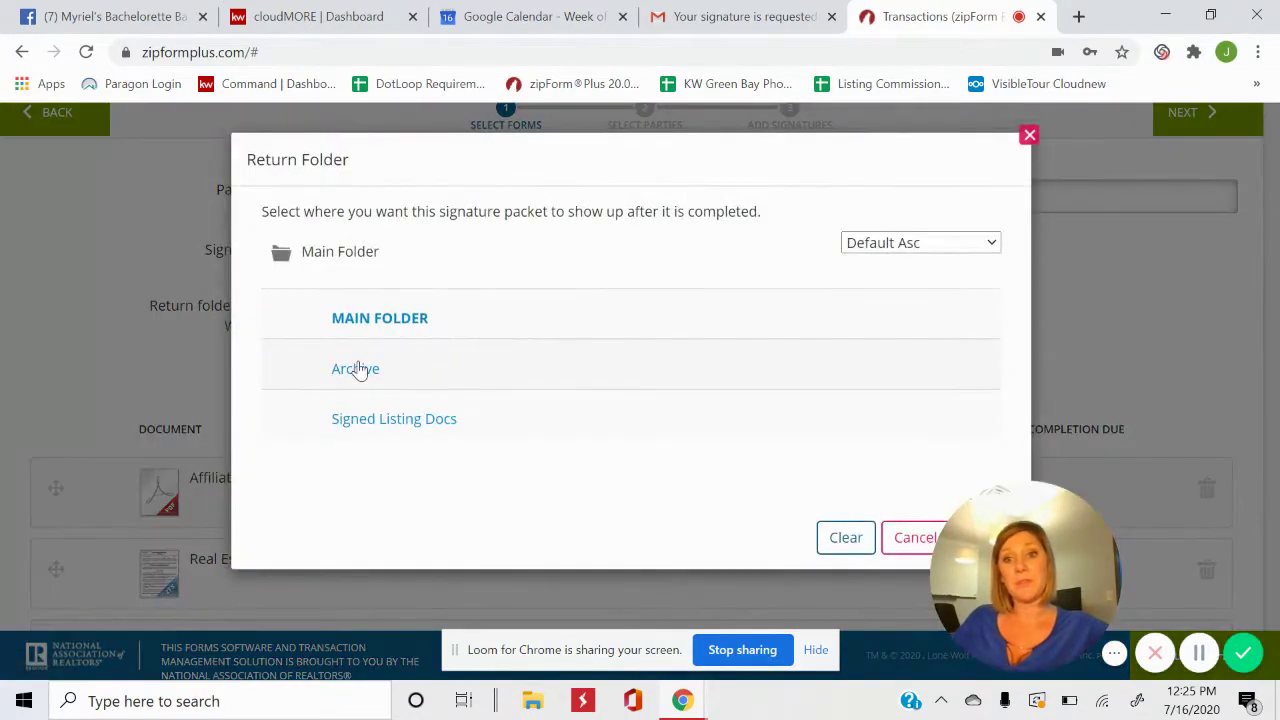
click(377, 420)
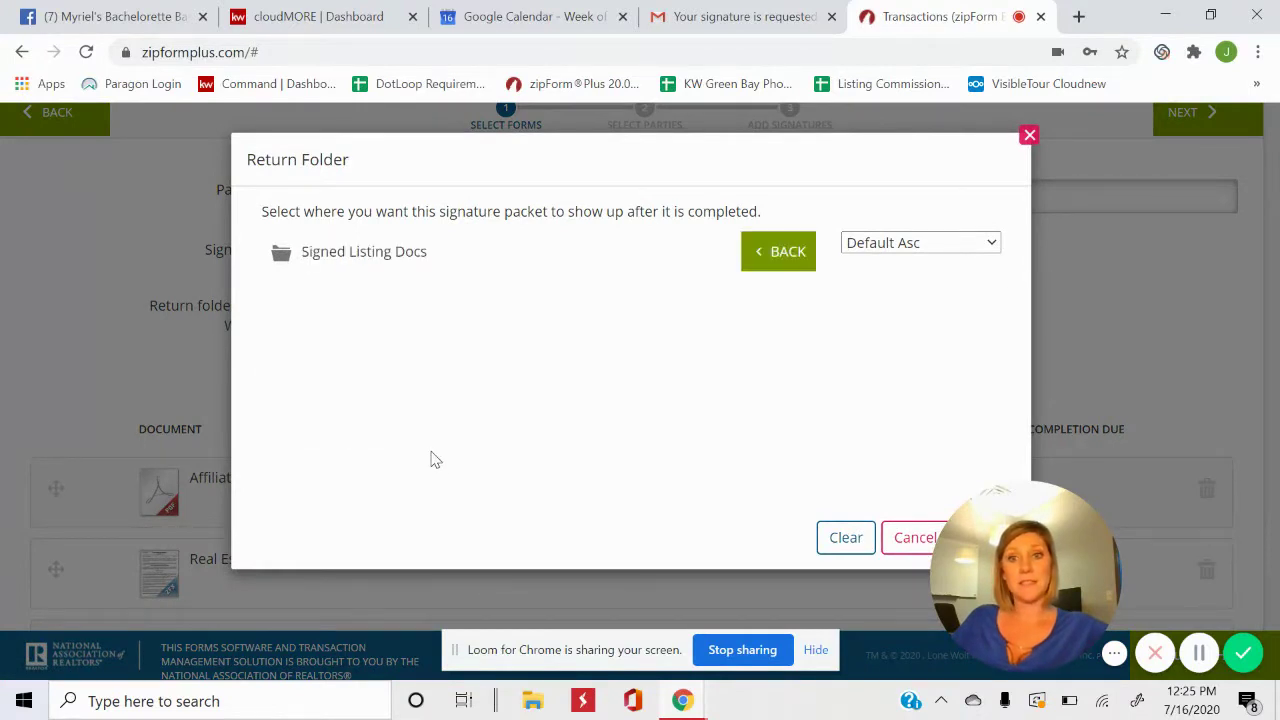
click(812, 256)
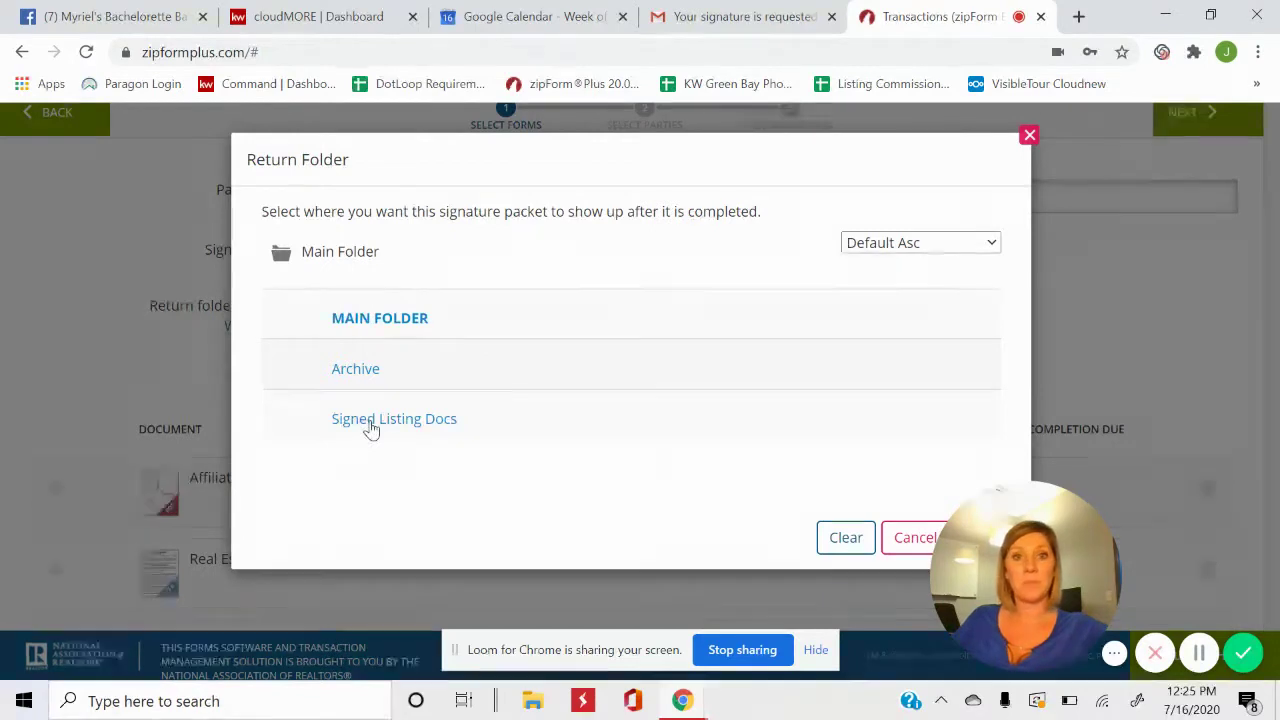
click(372, 420)
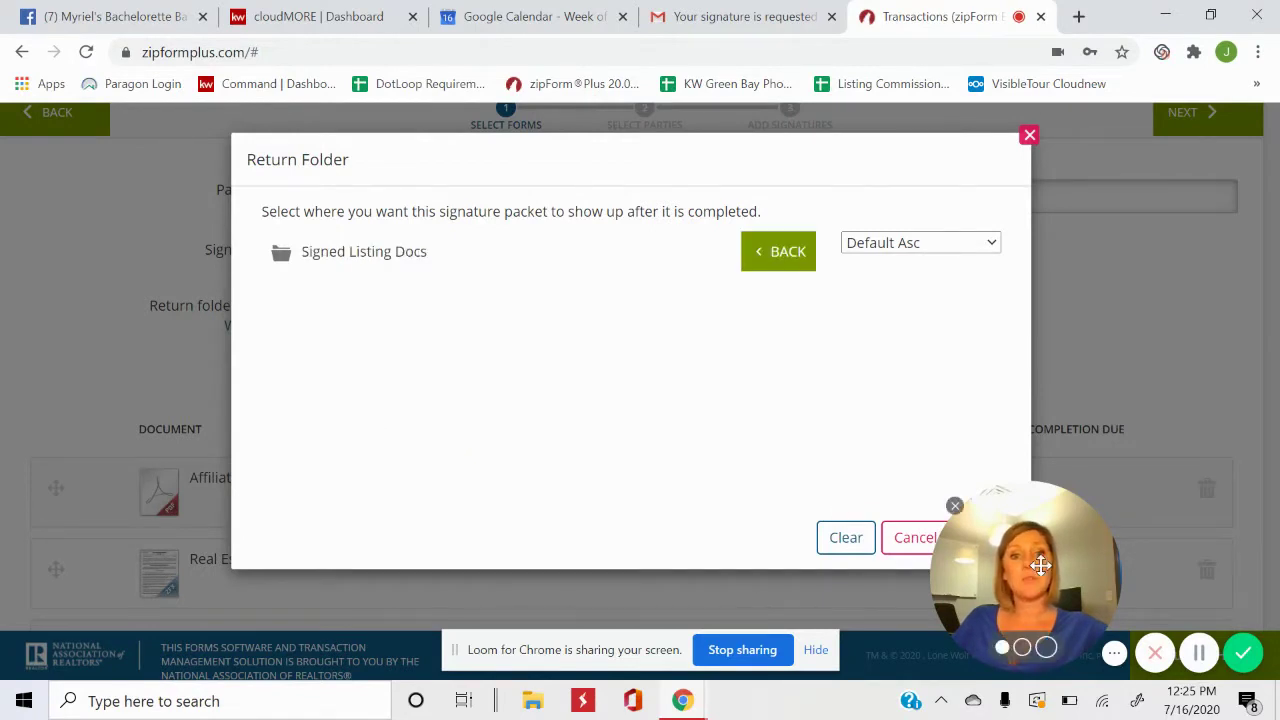
drag(1069, 526, 1210, 430)
click(985, 538)
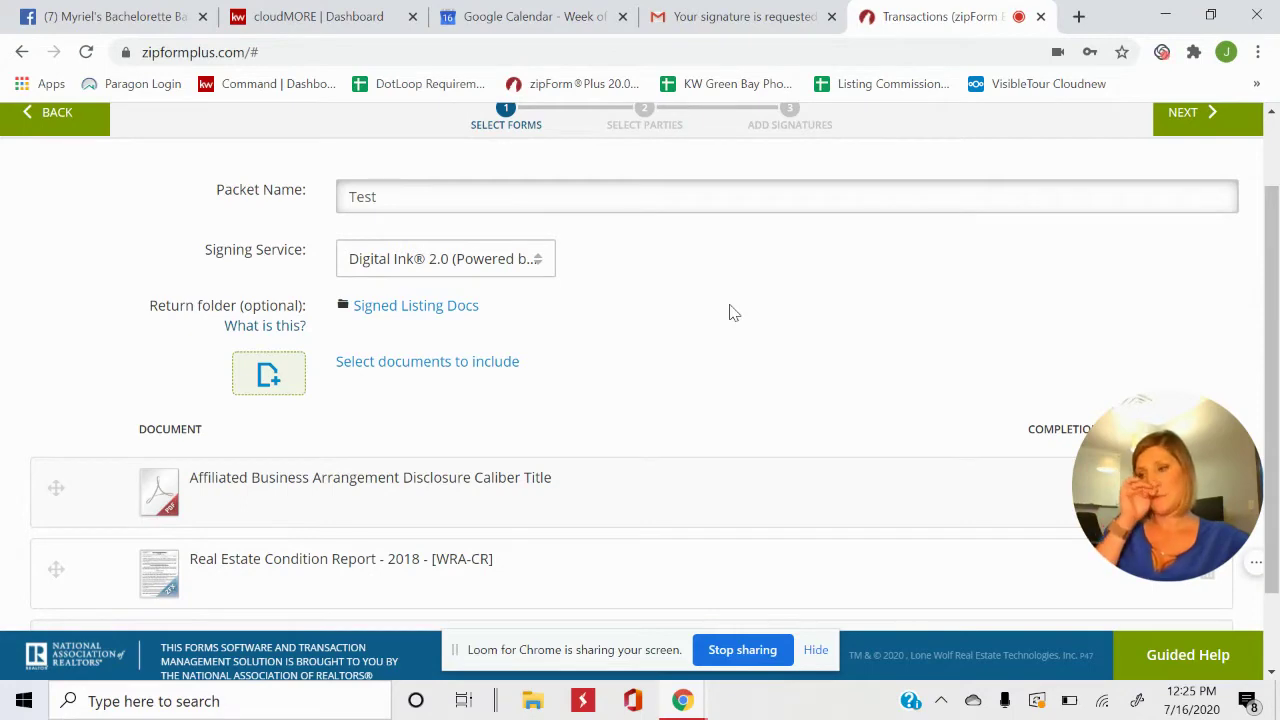
Proceed to selecting parties and add Seller One as a signer, entering the seller's first and last name.
scroll(738, 300, up, 1)
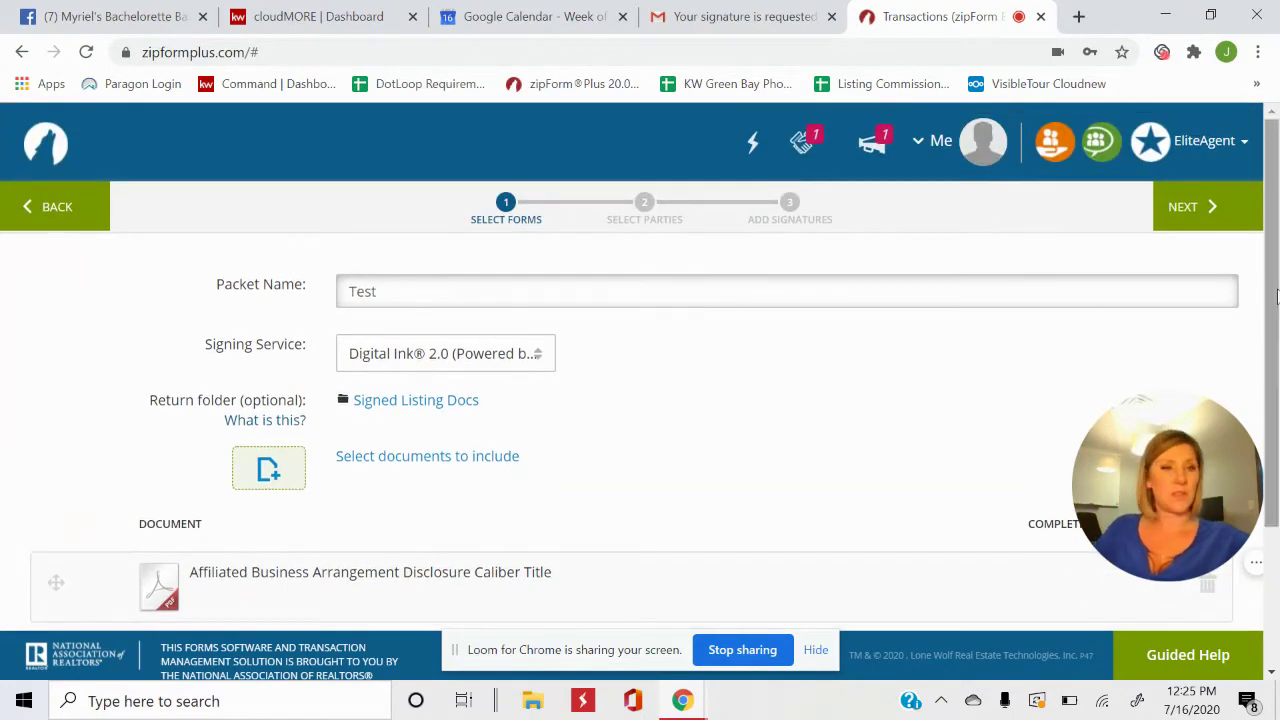
click(1195, 212)
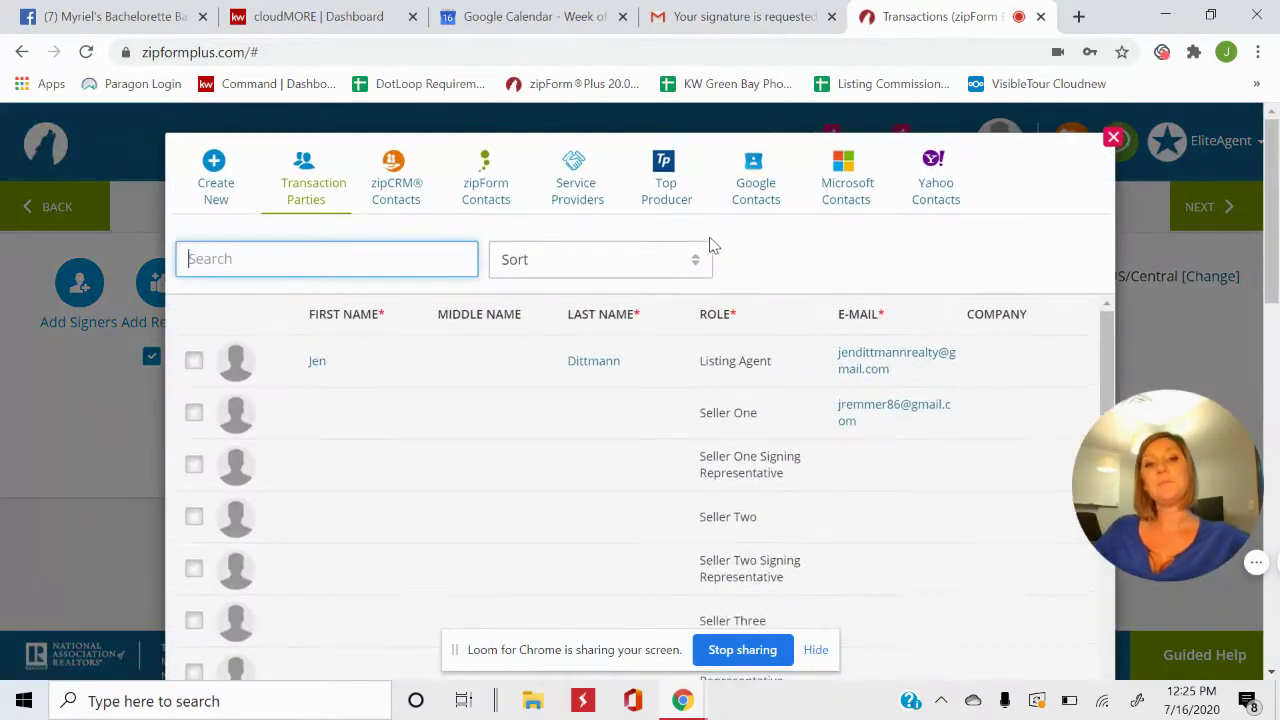
scroll(160, 265, down, 1)
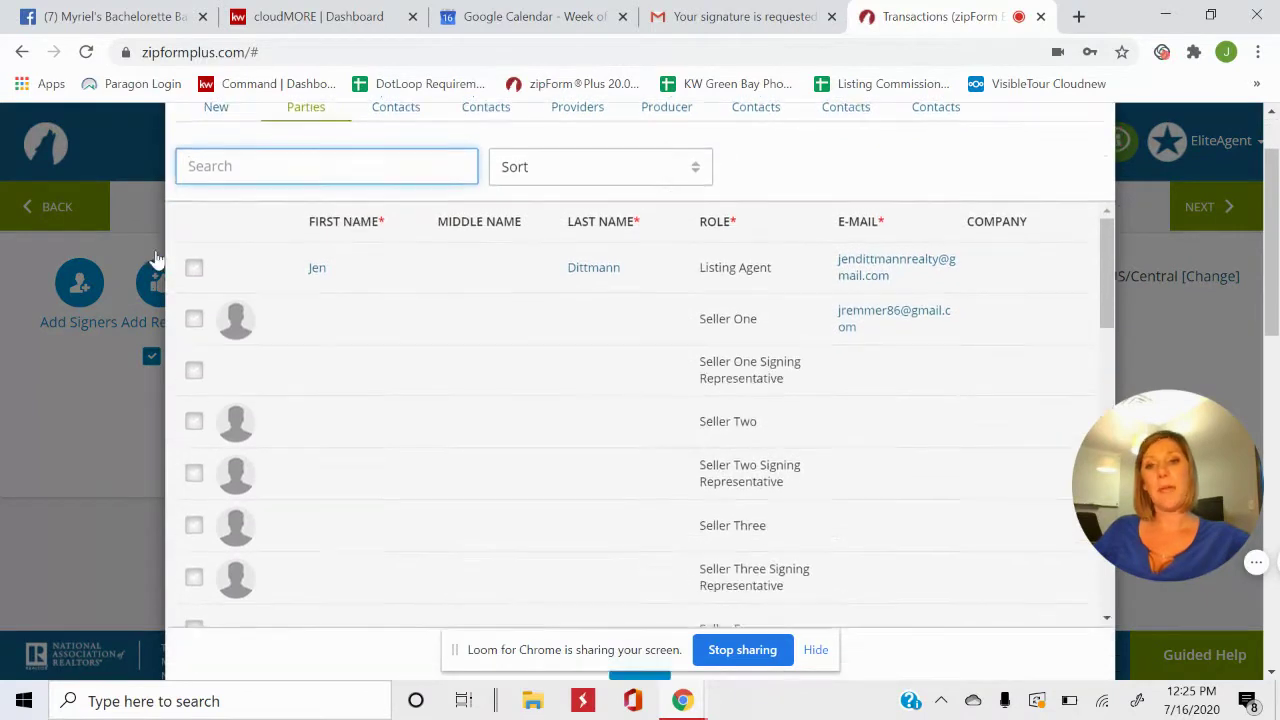
click(195, 314)
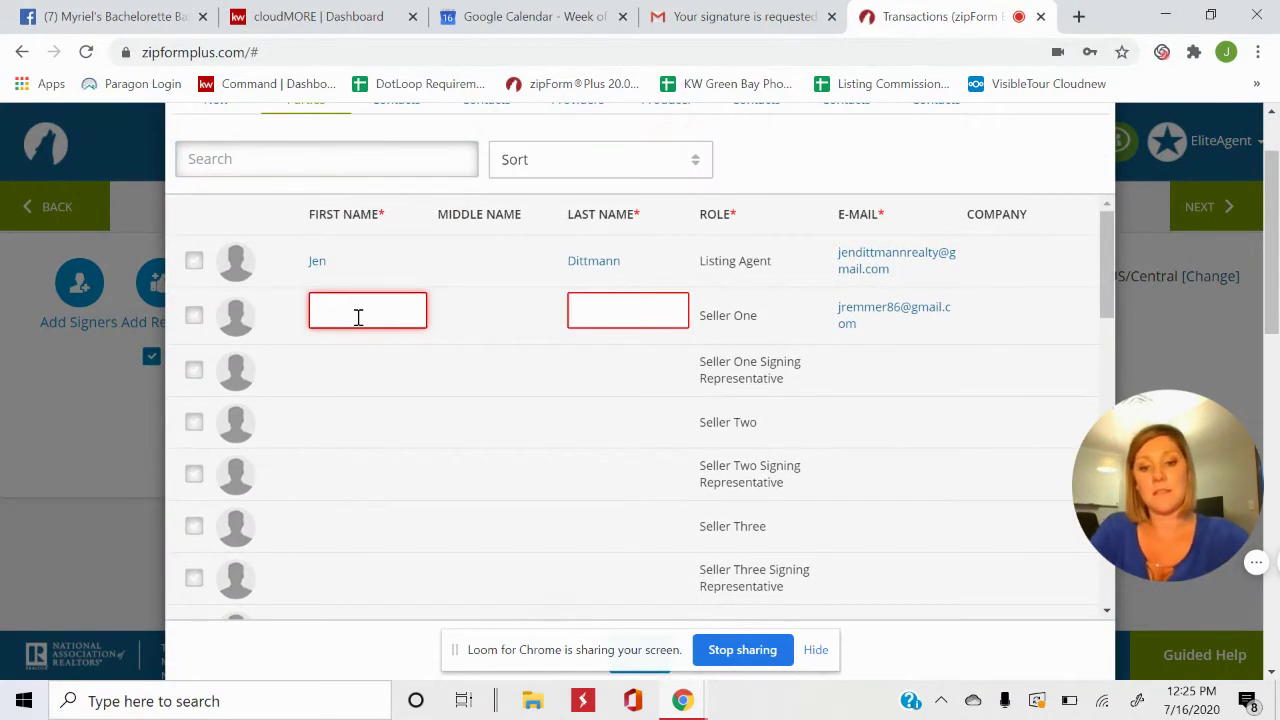
text(Jake)
key(Tab)
key(Tab)
text(D)
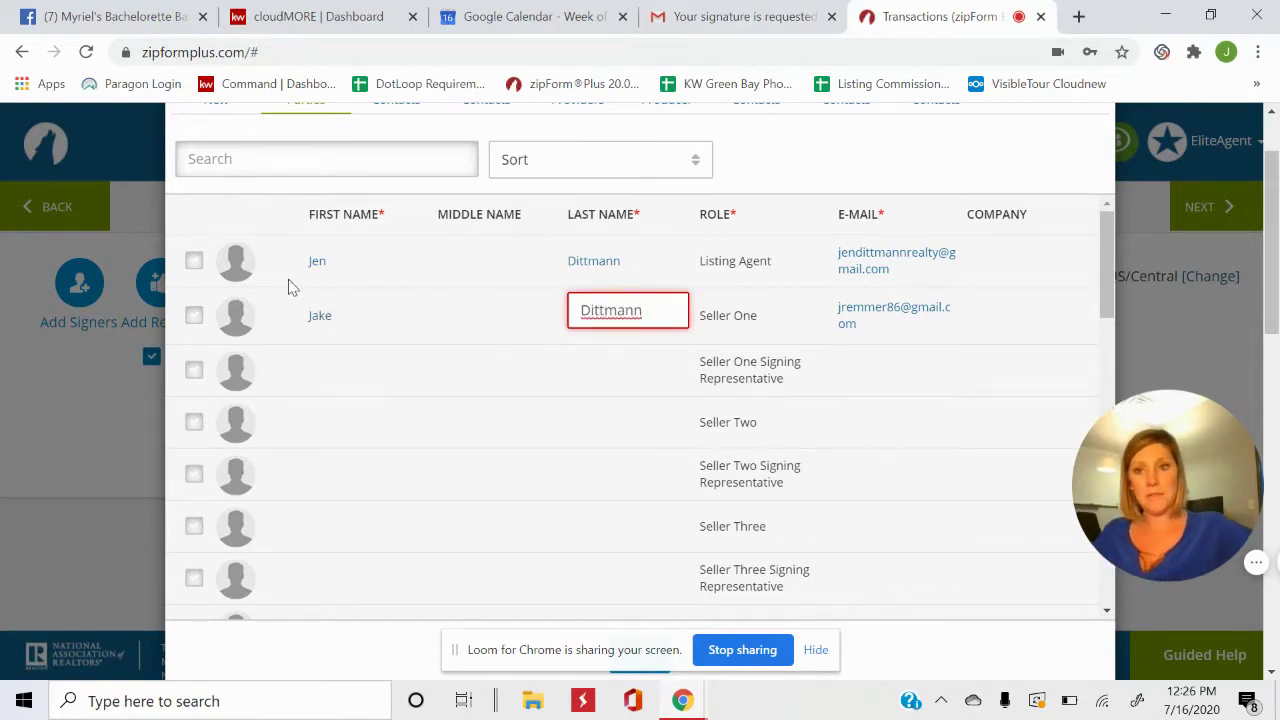
key(Return)
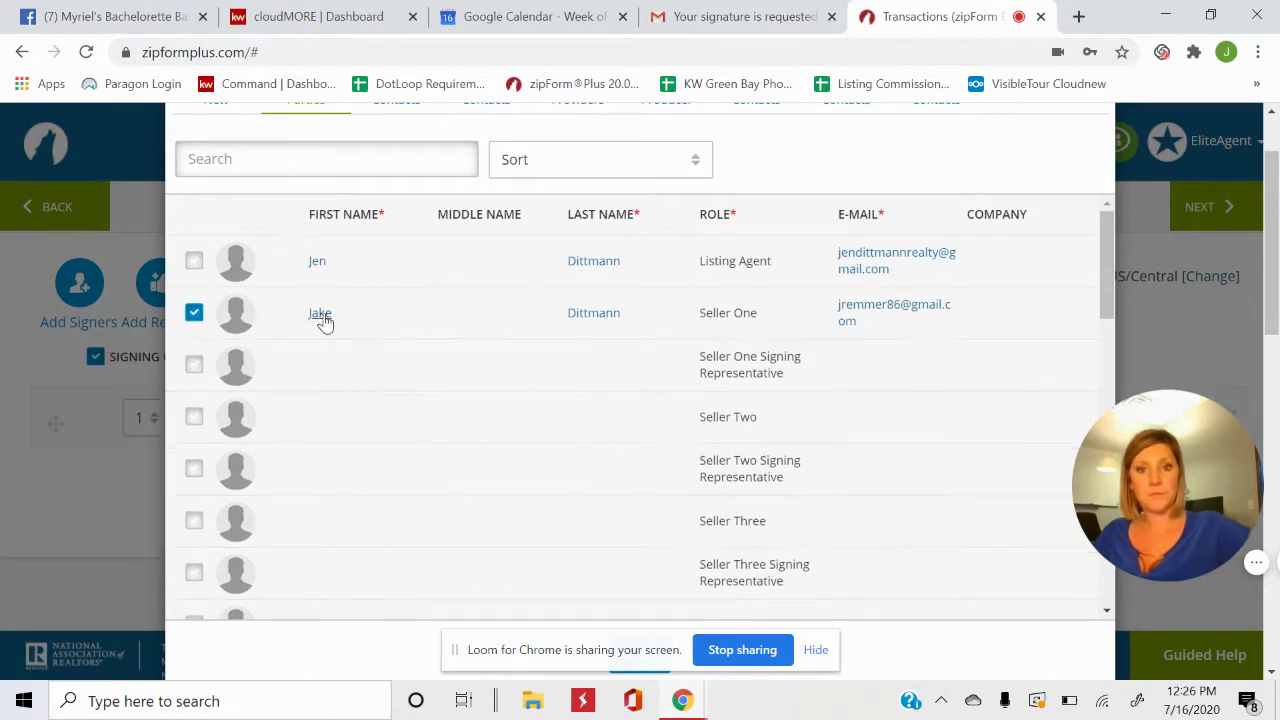
Add the Listing Agent as a signer and close the transaction party list.
scroll(1062, 158, up, 1)
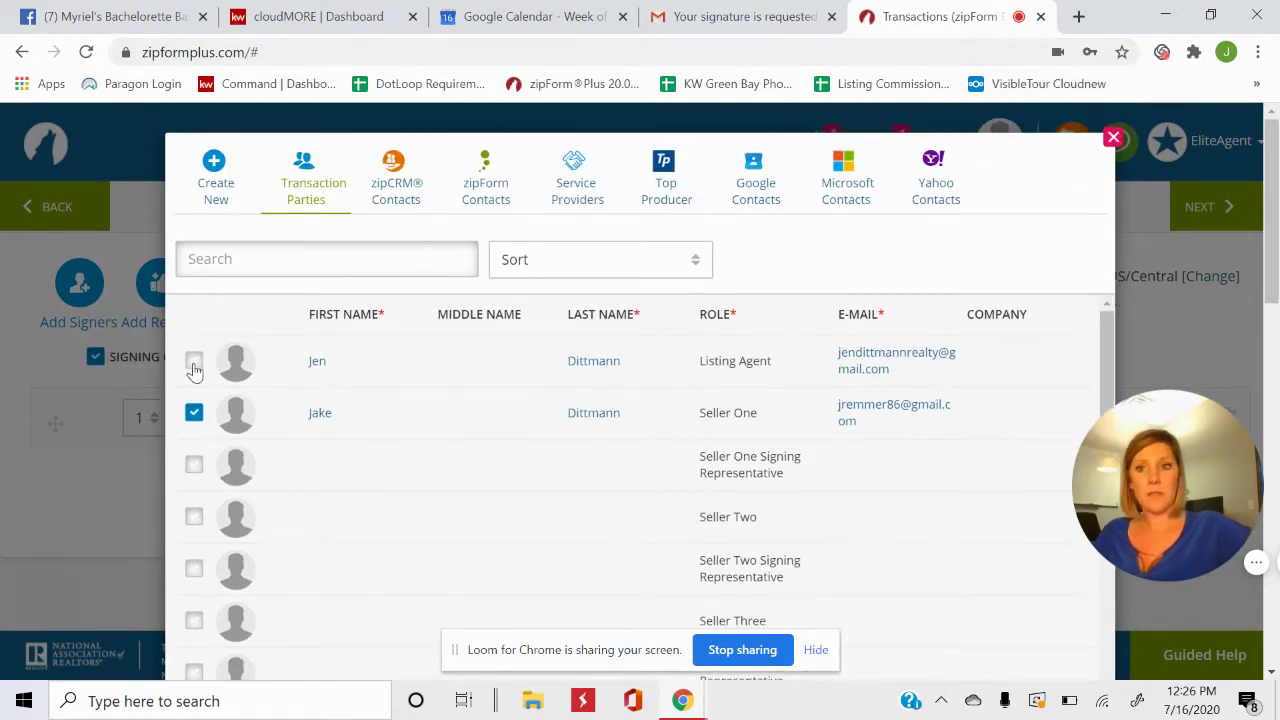
click(194, 360)
click(1107, 142)
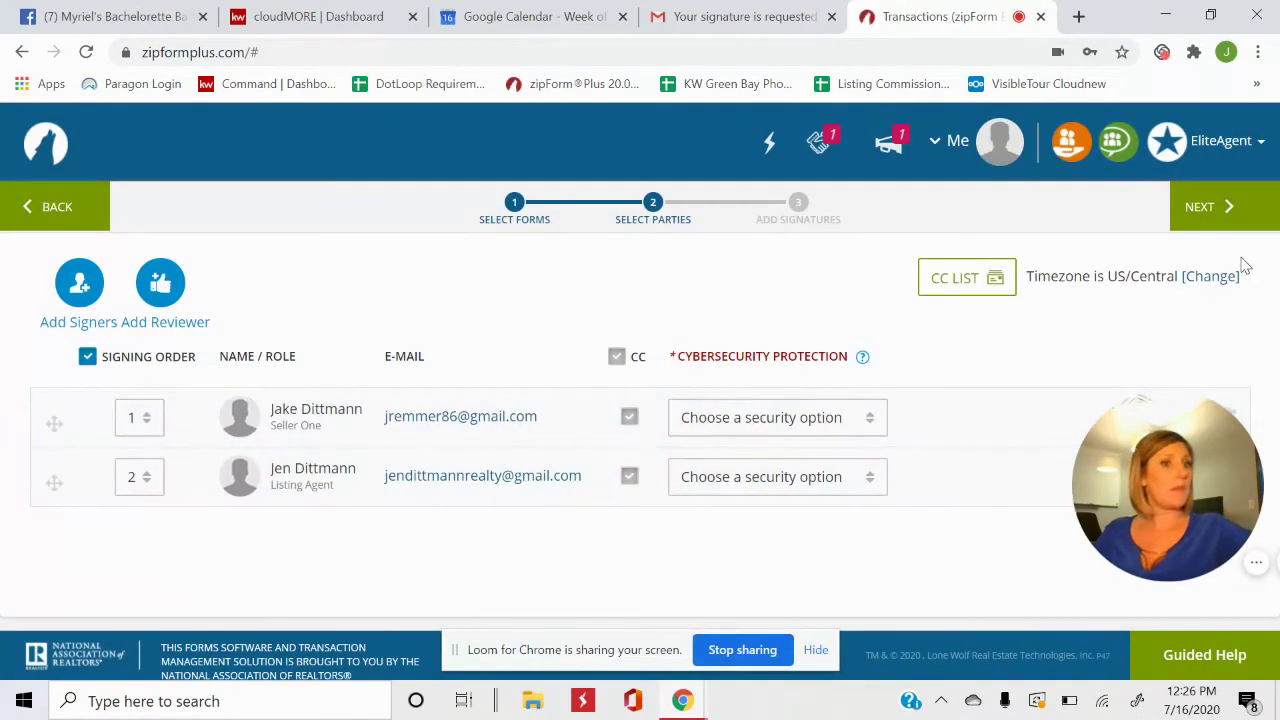
Proceed to adding signatures and look over the available markup tools and drag-and-drop signing fields.
click(1248, 218)
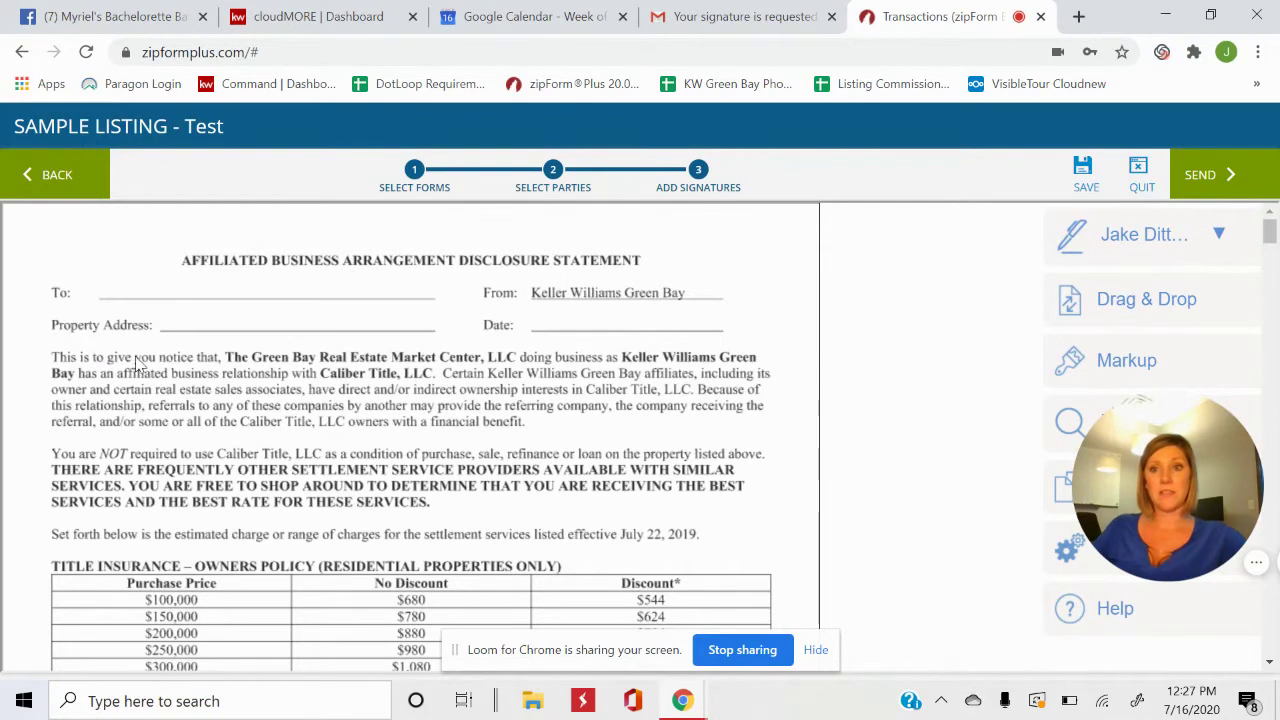
click(1147, 371)
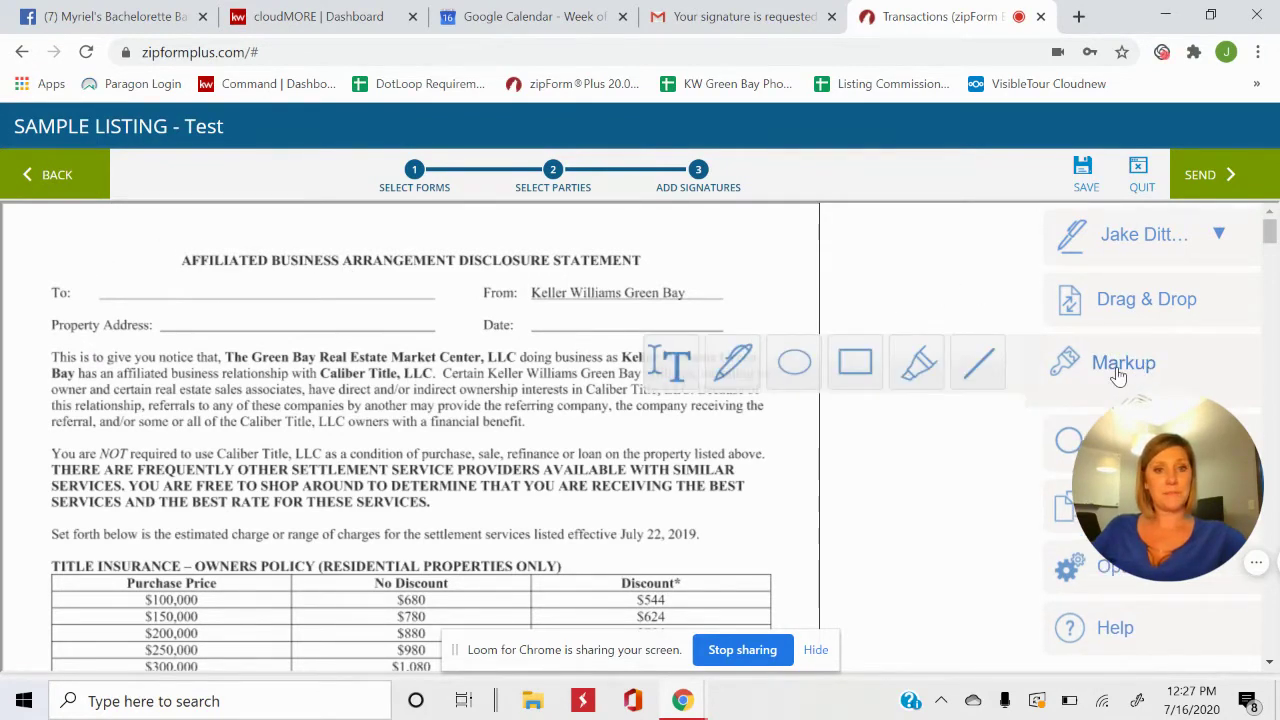
click(1140, 322)
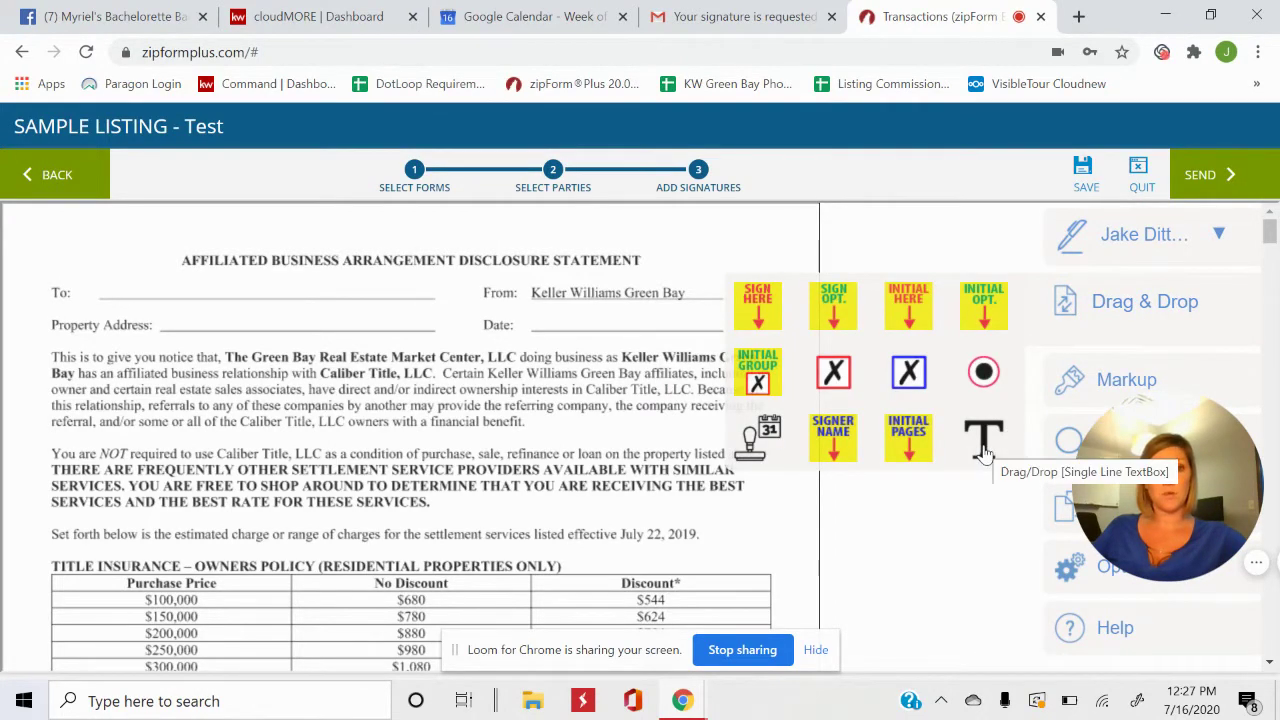
click(1090, 380)
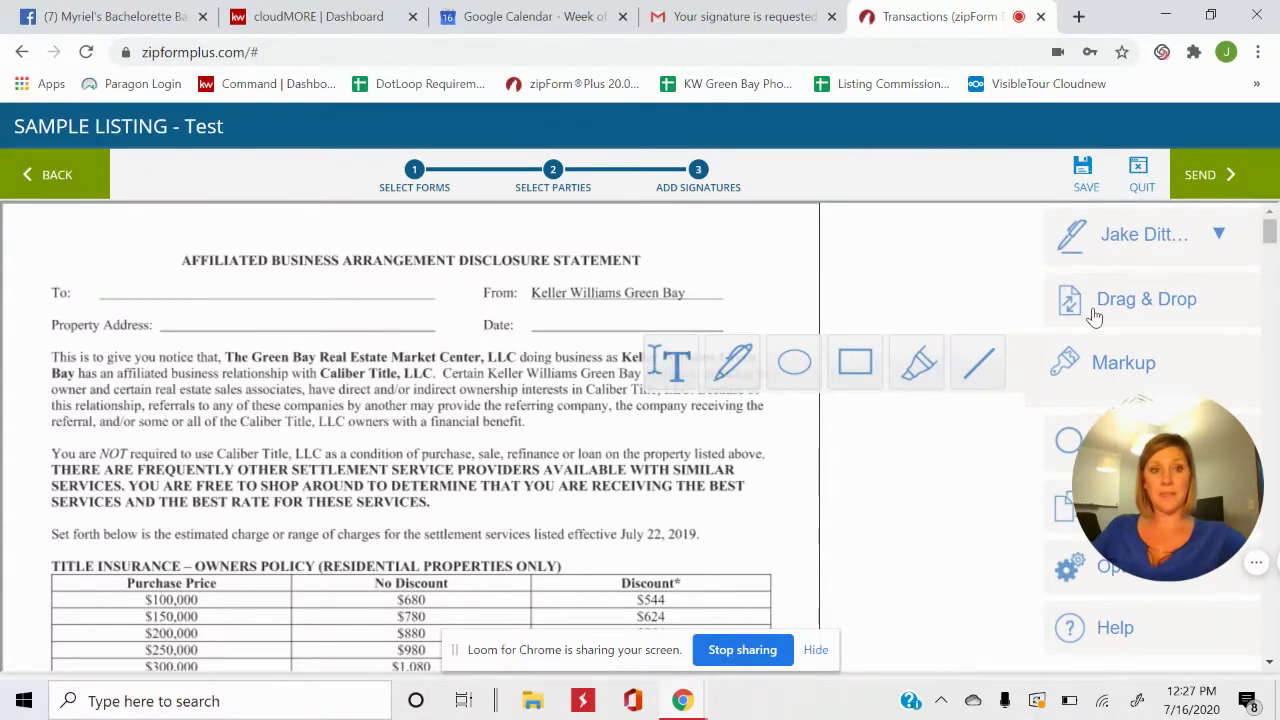
click(1143, 300)
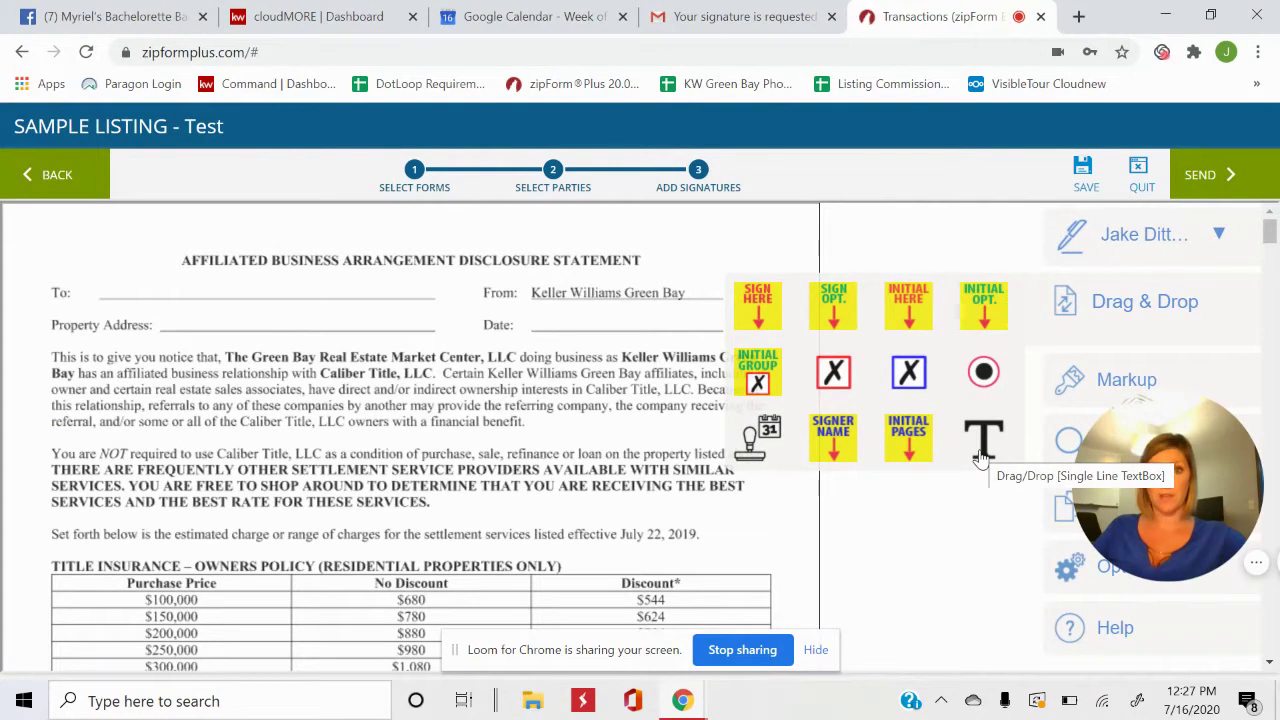
Add a markup text box on the To line of the disclosure statement and enter the seller's full name.
mouse_move(1062, 366)
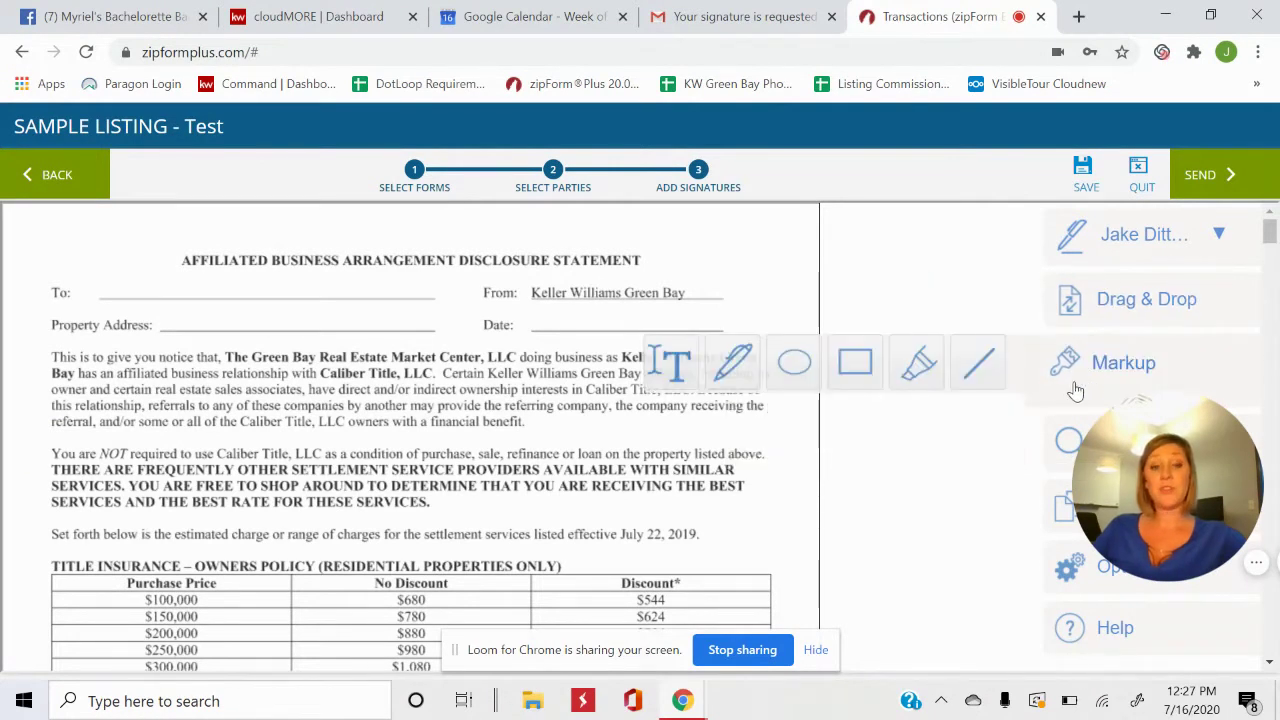
click(674, 370)
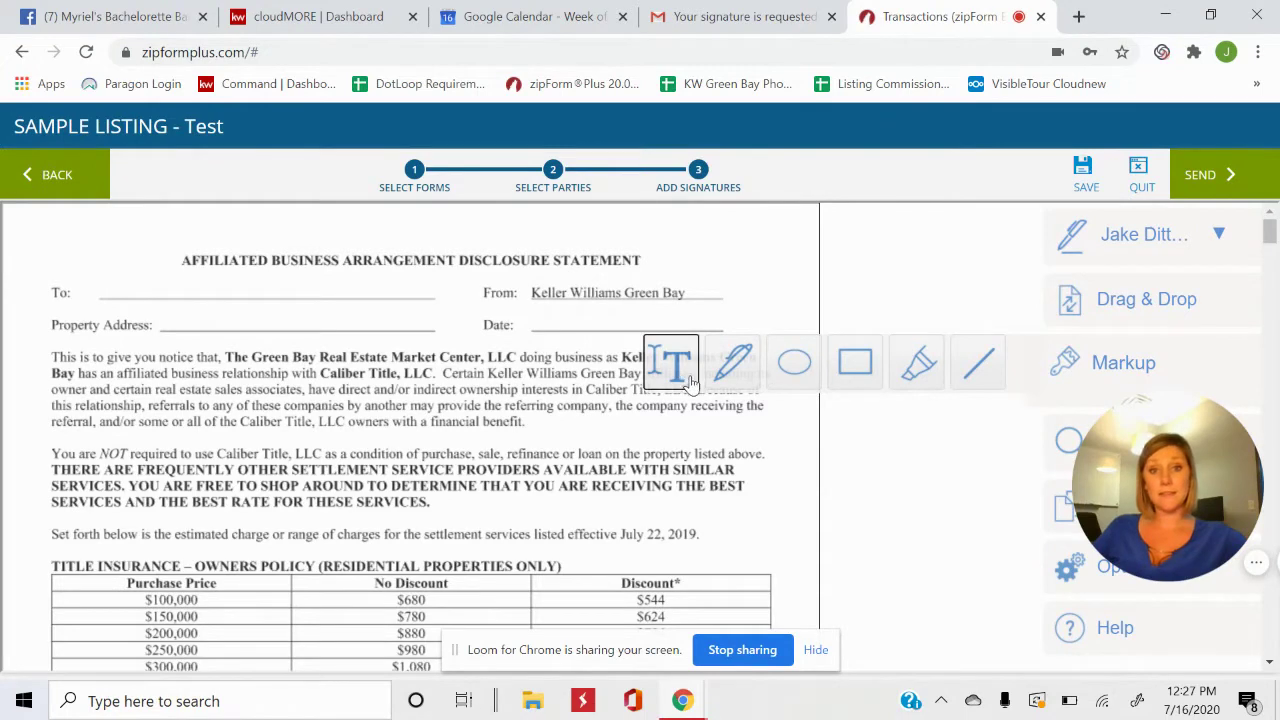
click(108, 286)
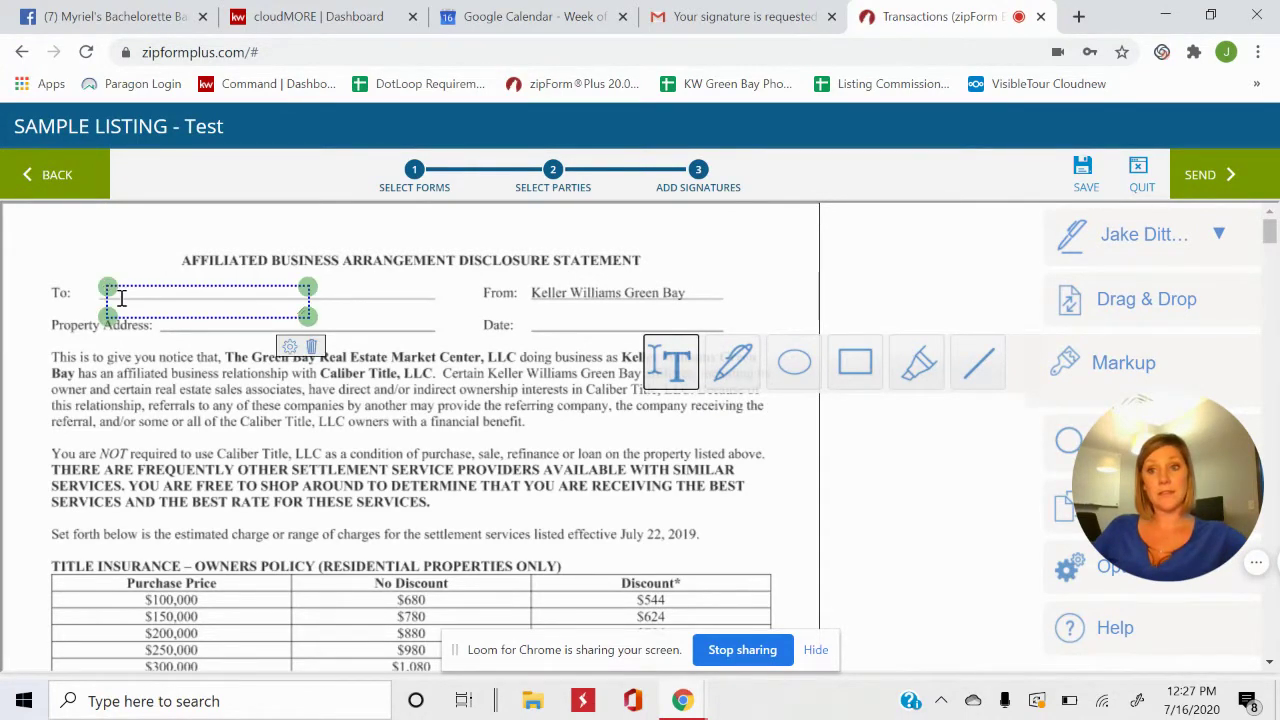
drag(120, 297, 120, 283)
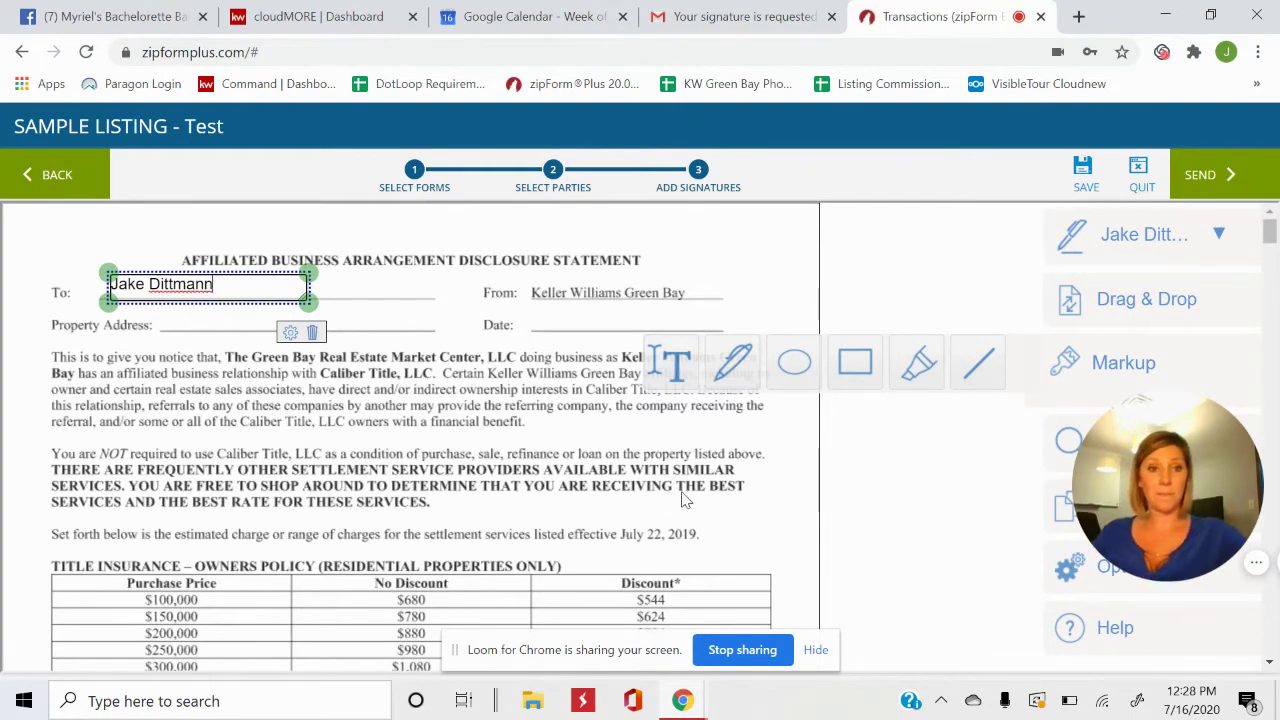
click(950, 488)
Place a Sign Here field with auto-date for the seller on the first signature and date lines under Acknowledgment.
scroll(55, 482, down, 5)
scroll(30, 420, up, 5)
scroll(280, 636, down, 6)
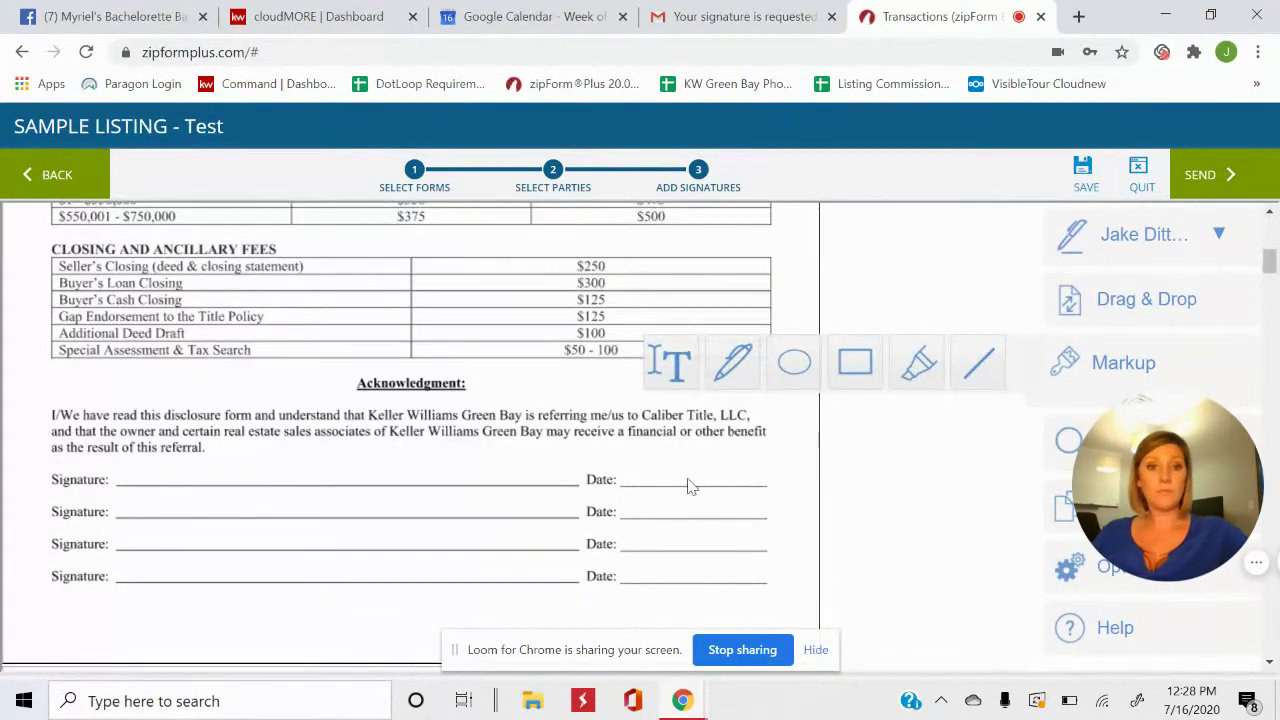
click(1180, 296)
mouse_move(757, 310)
mouse_down()
mouse_move(765, 330)
mouse_move(265, 405)
mouse_move(144, 410)
mouse_up()
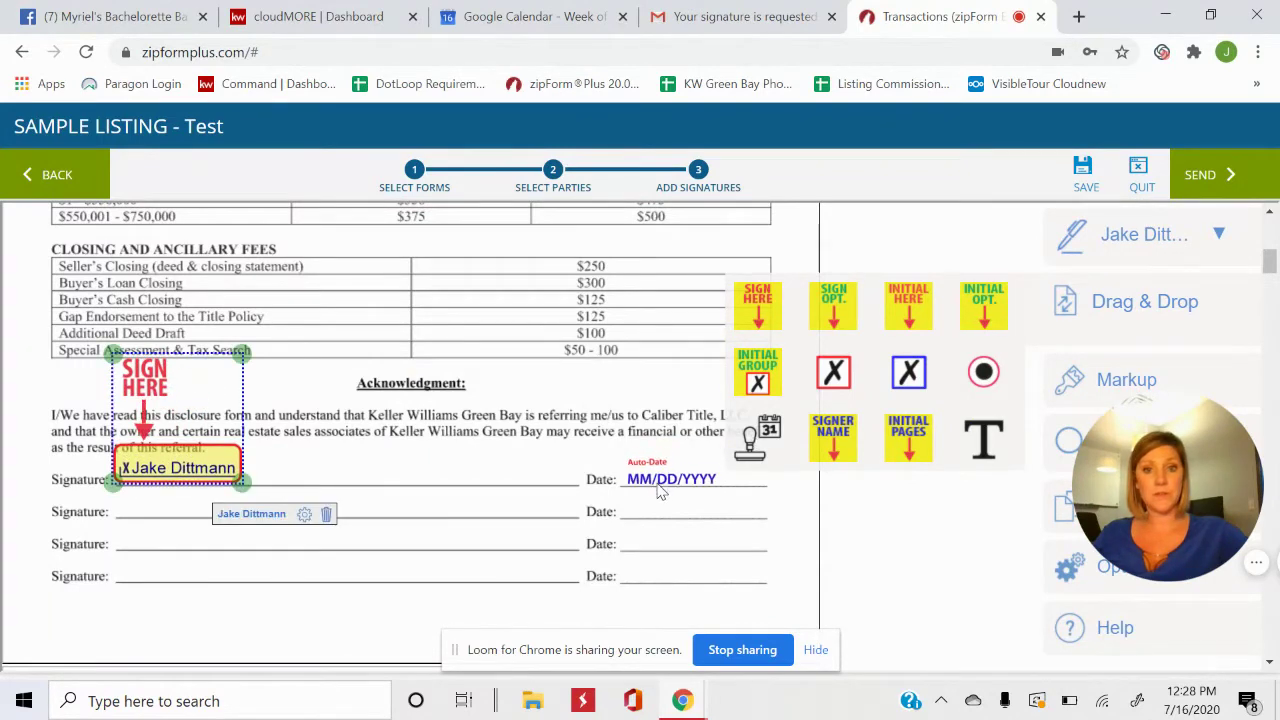
click(785, 515)
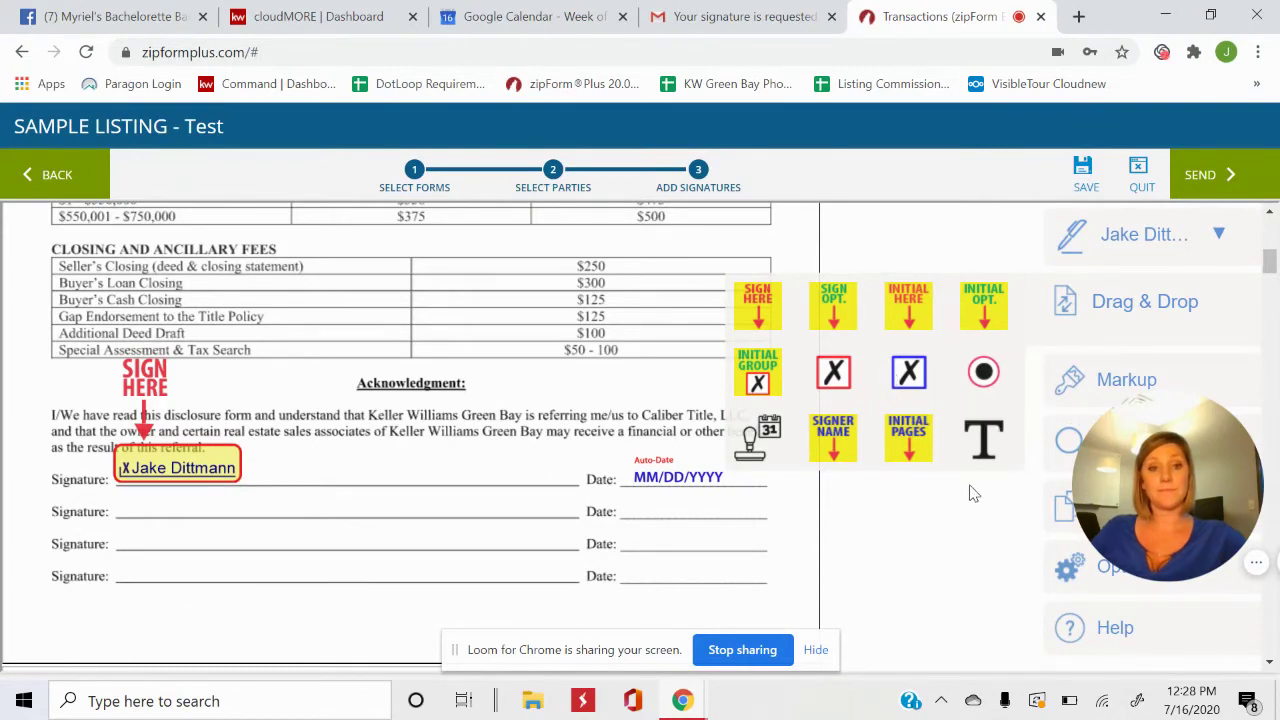
Examine the condition report's preset answer fields, the B12 explanation boxes and the drag-and-drop field types.
scroll(972, 507, down, 3)
scroll(455, 477, down, 2)
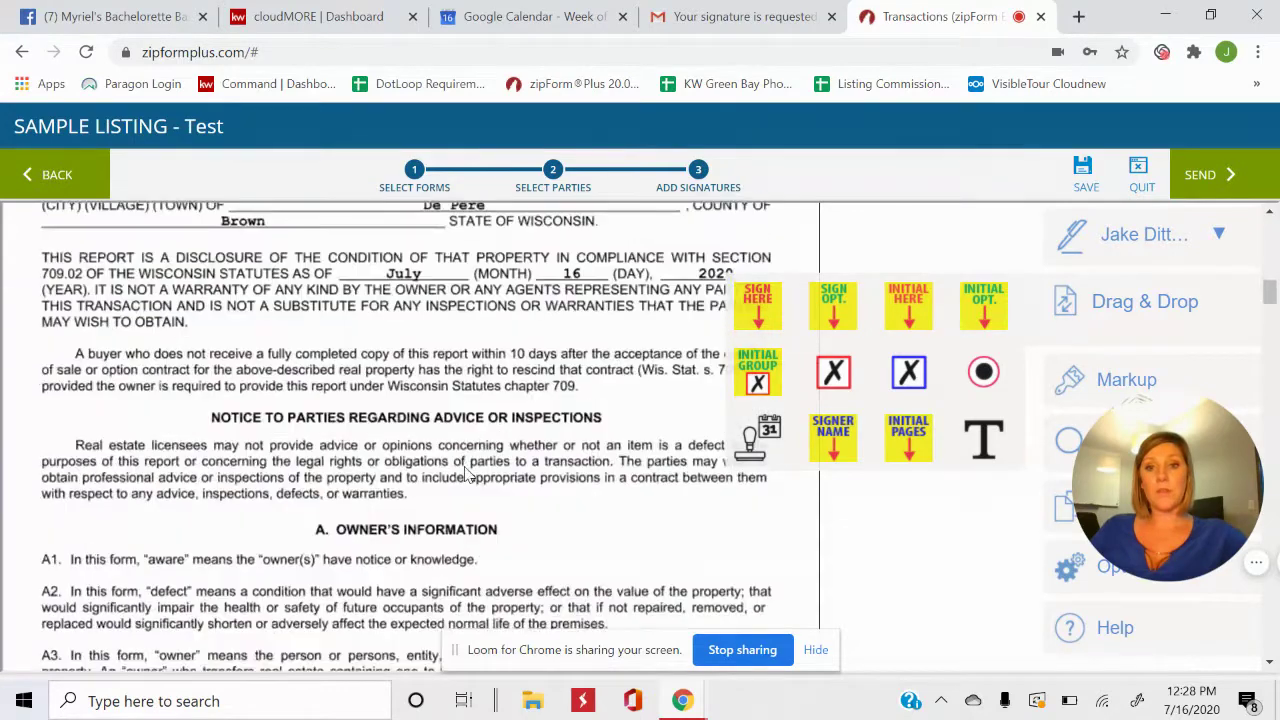
scroll(467, 474, down, 8)
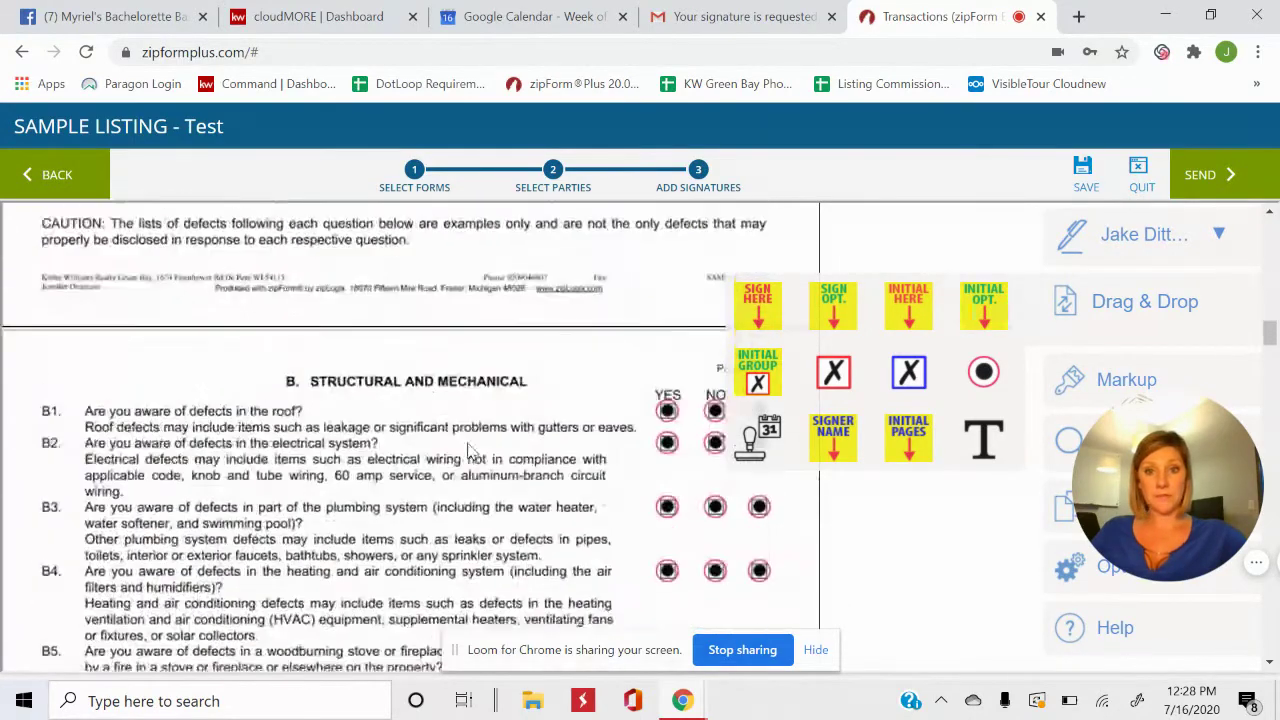
scroll(467, 448, down, 2)
scroll(470, 449, up, 1)
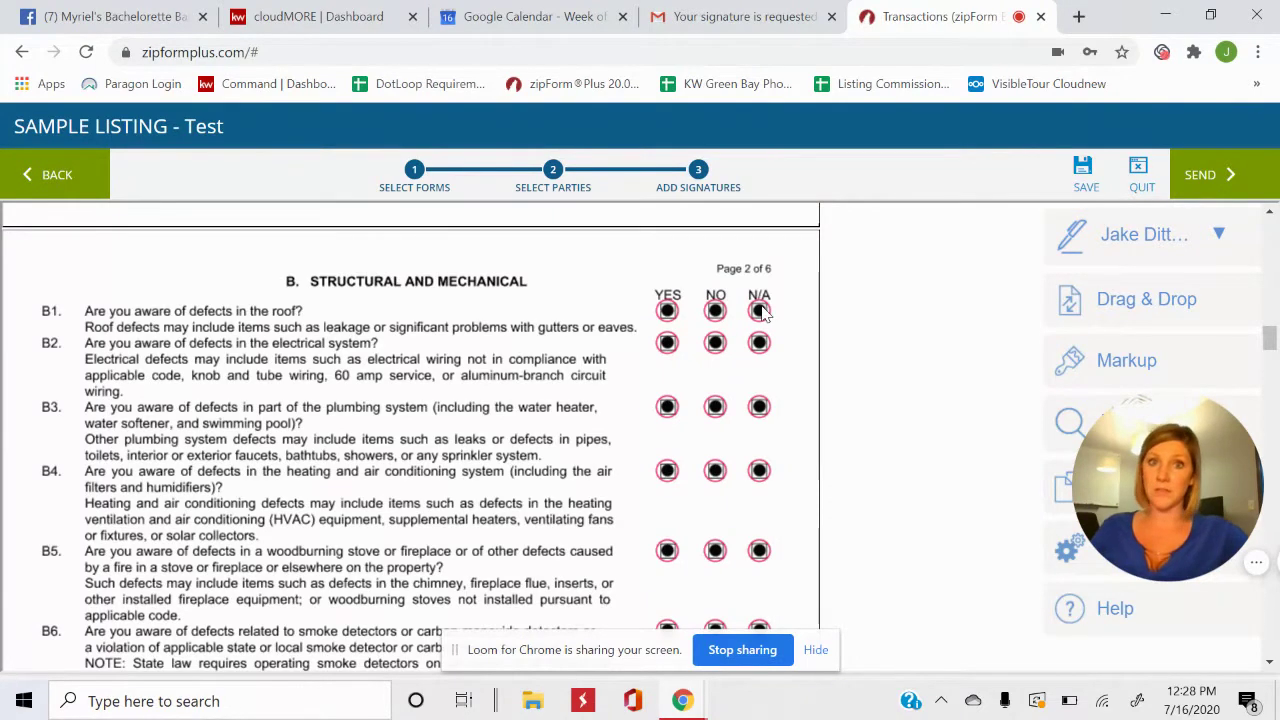
scroll(703, 410, down, 7)
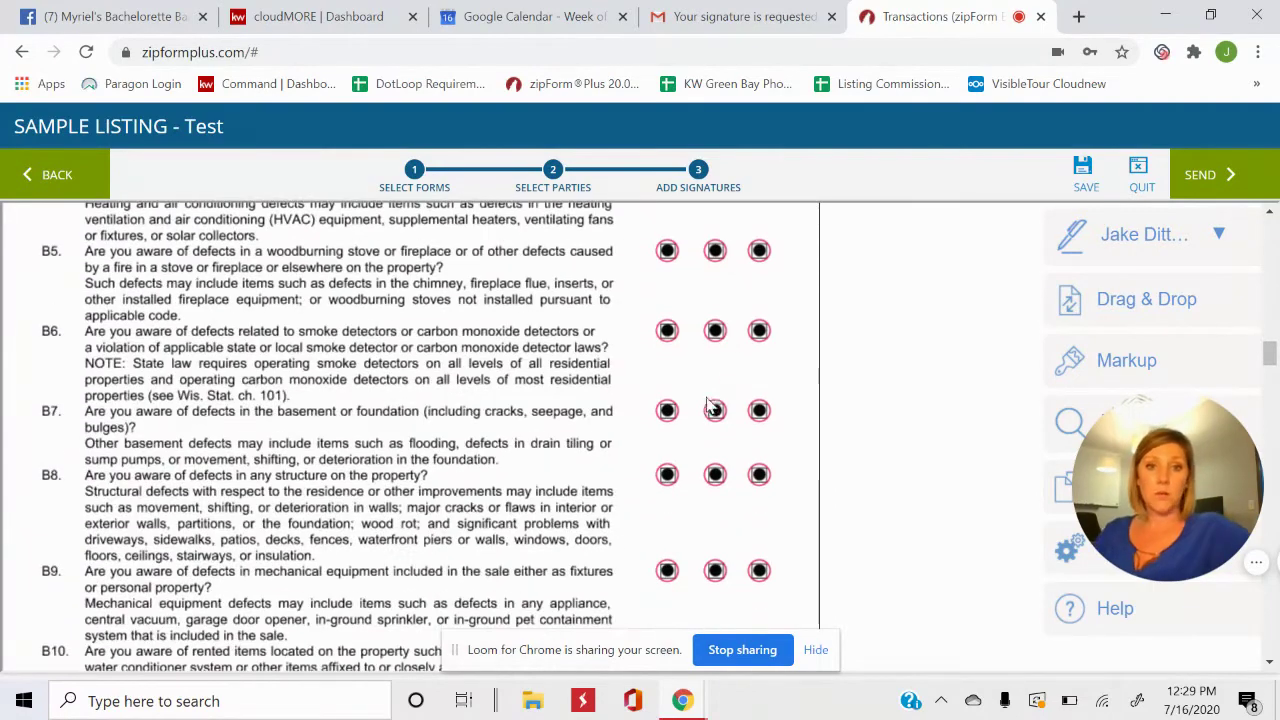
scroll(697, 408, down, 1)
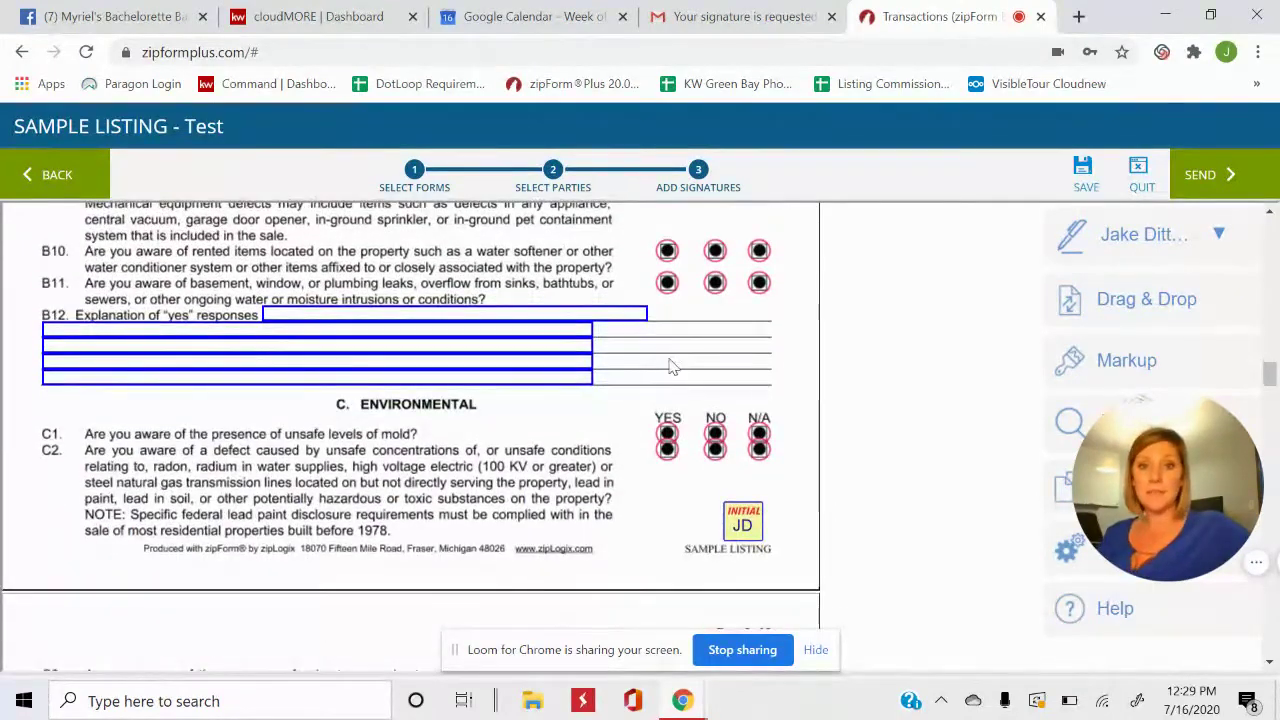
click(644, 316)
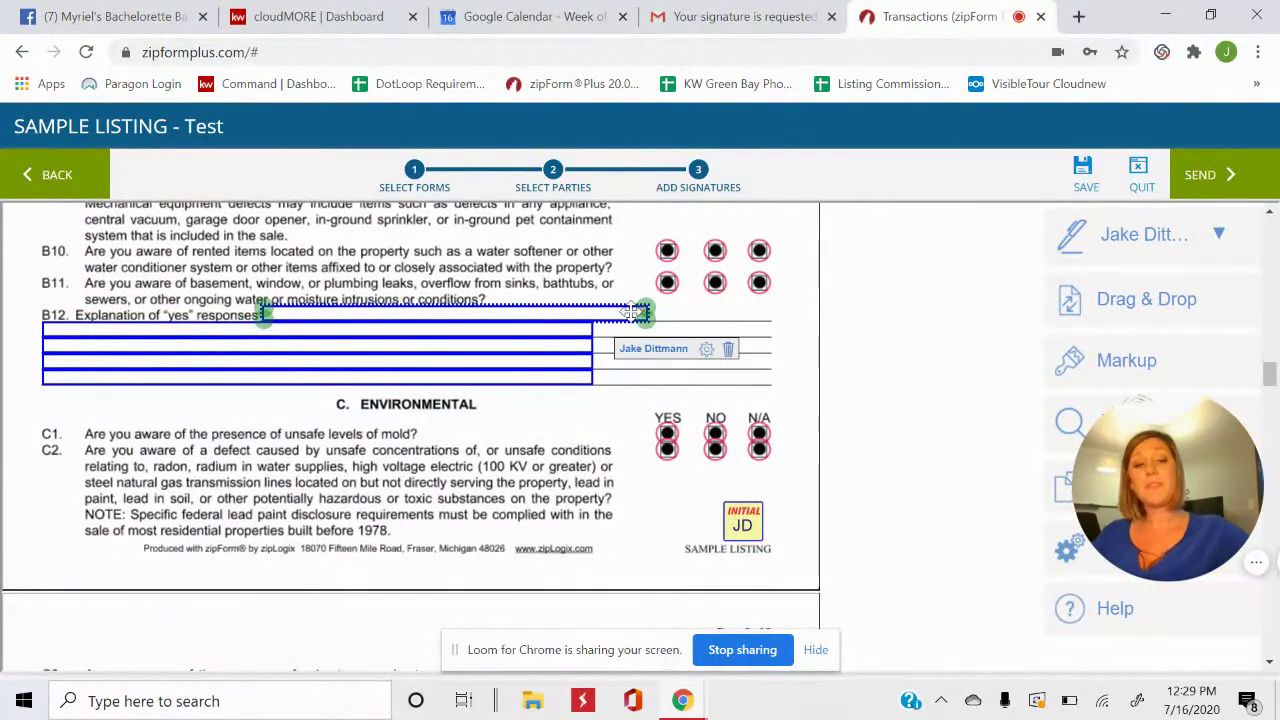
click(1125, 302)
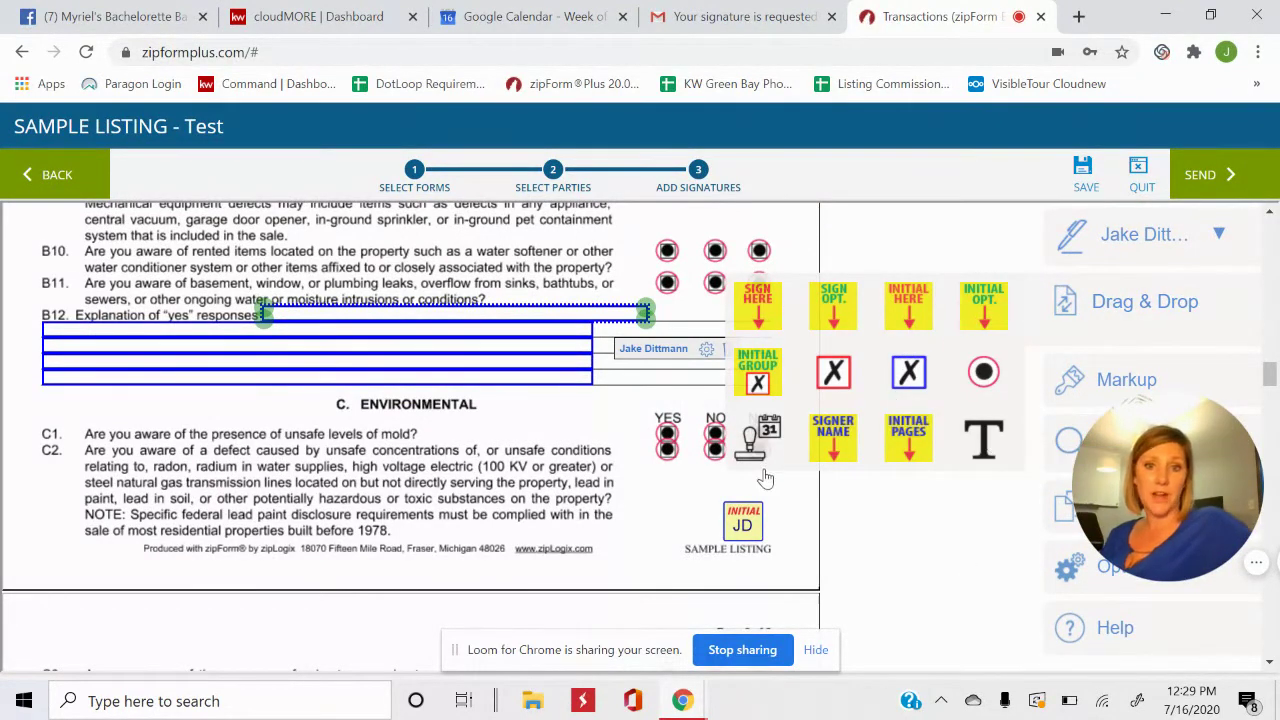
click(1100, 300)
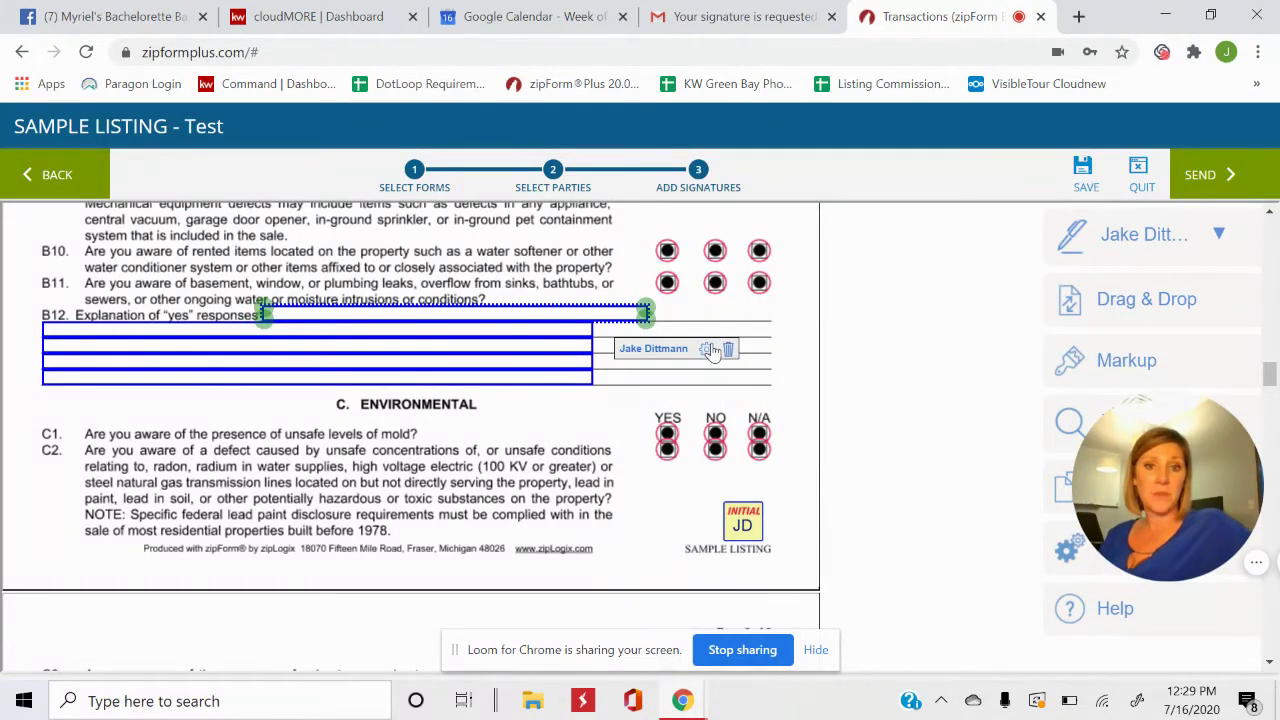
Set the character limit of the first B12 explanation text field to 60.
click(708, 350)
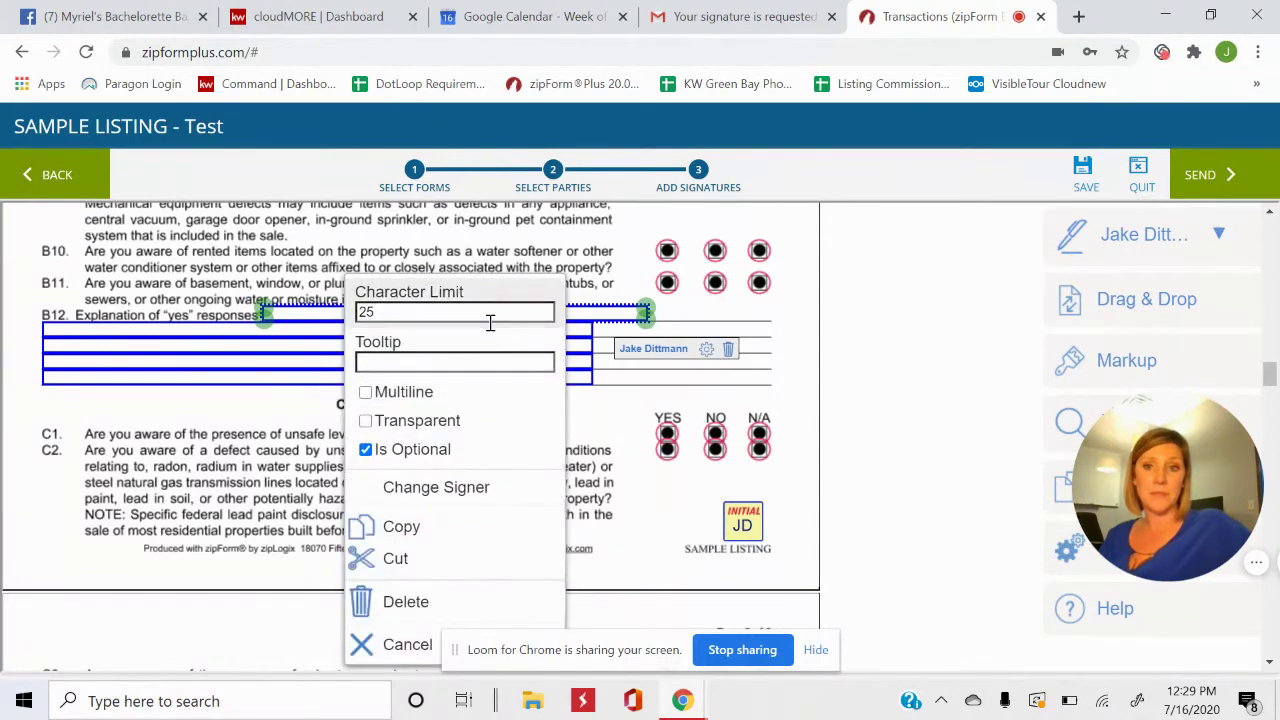
click(107, 339)
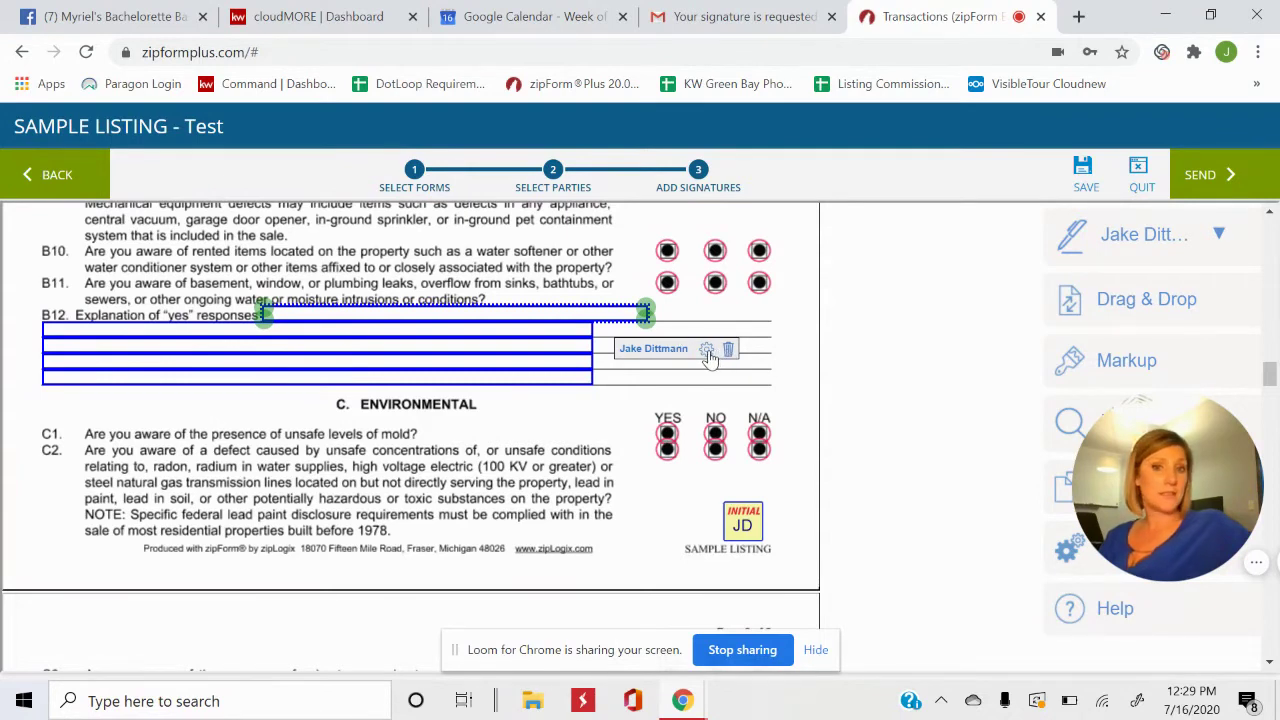
click(575, 335)
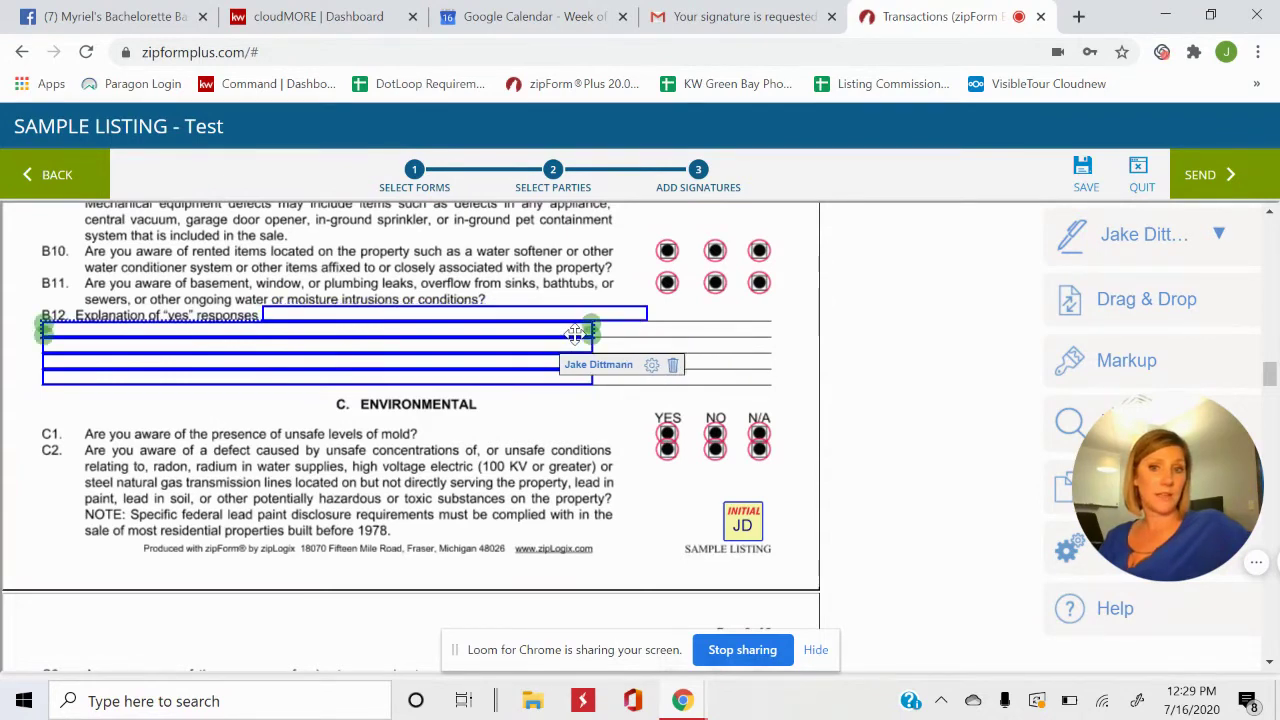
click(618, 314)
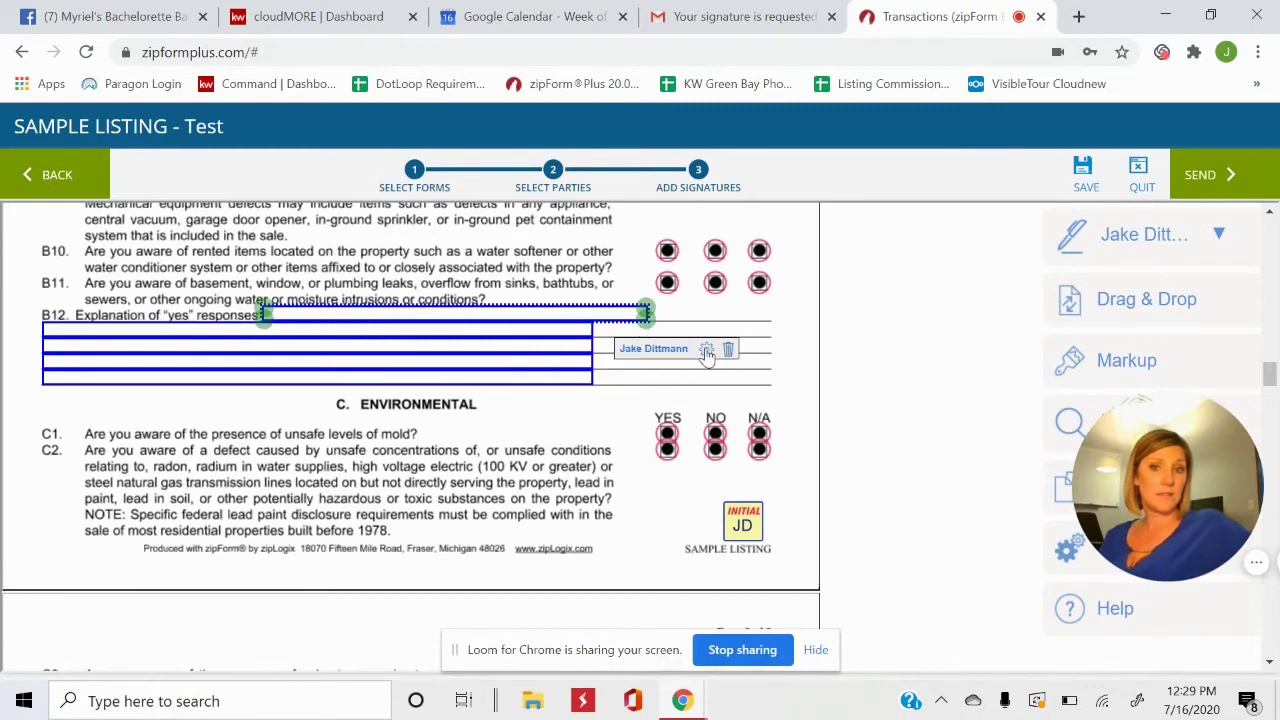
click(706, 351)
drag(483, 318, 270, 318)
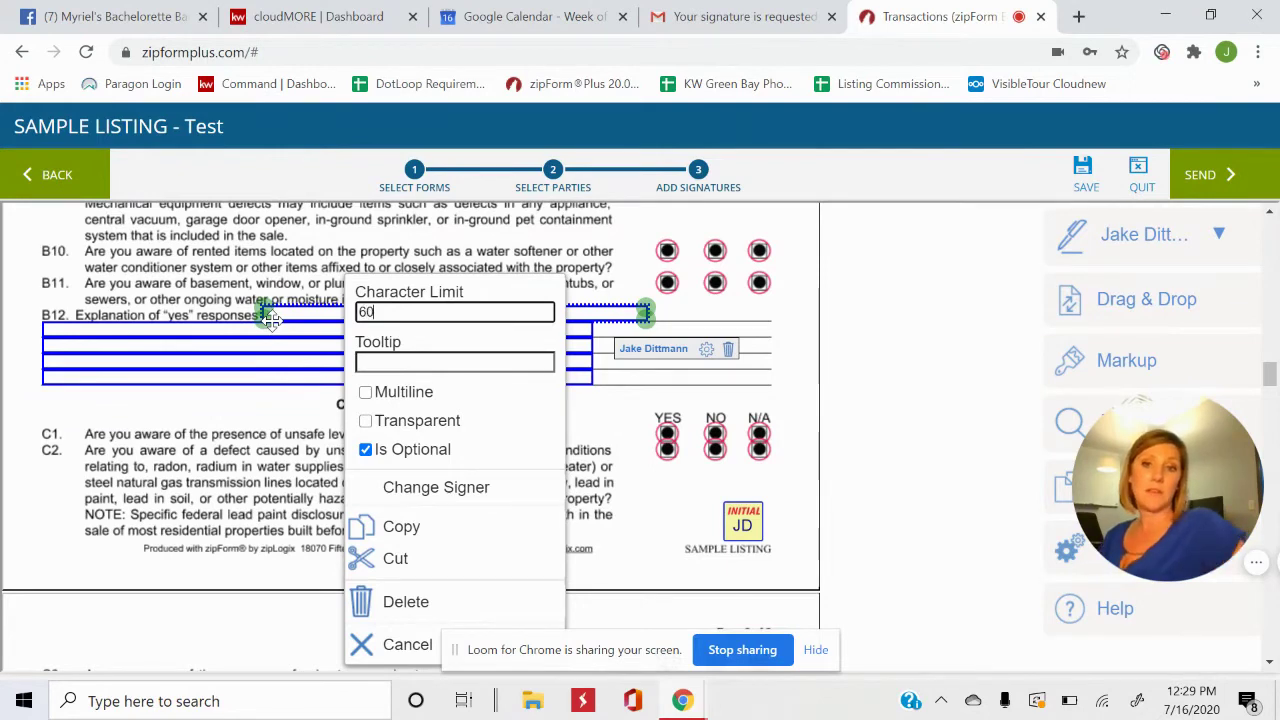
key(Return)
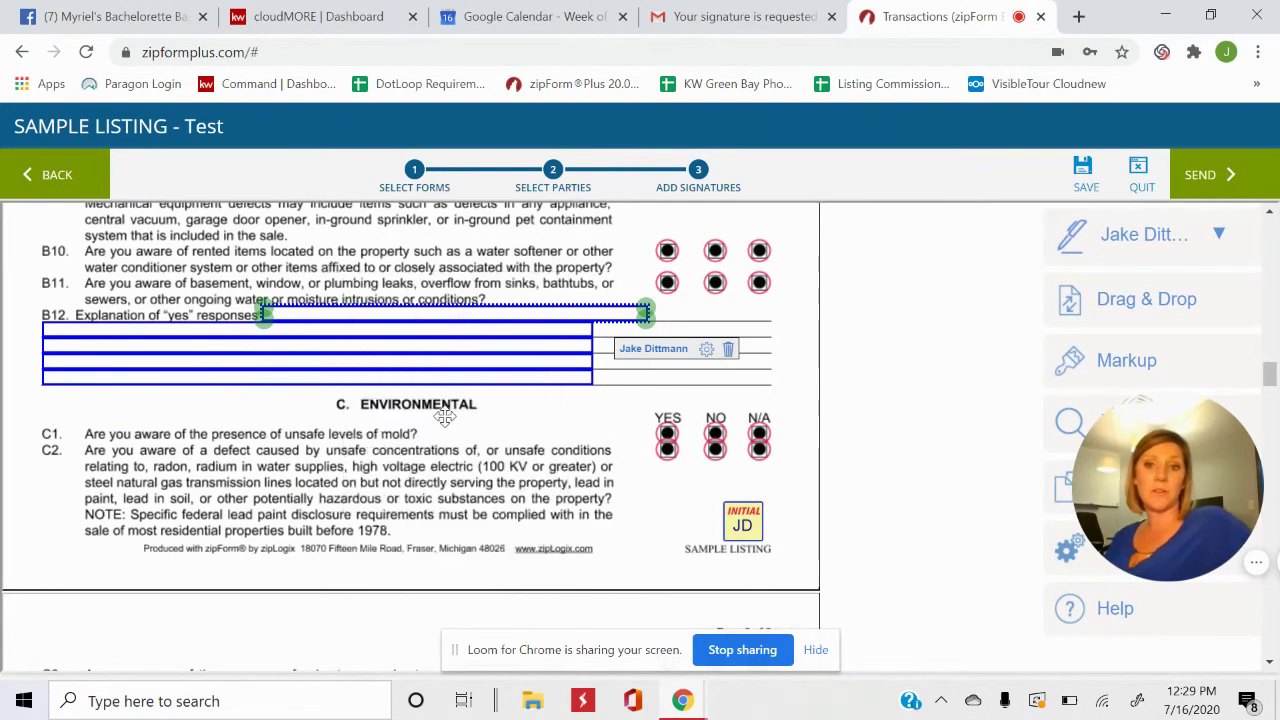
Make the first B12 explanation field multiline and widen it to the end of the response lines.
click(706, 349)
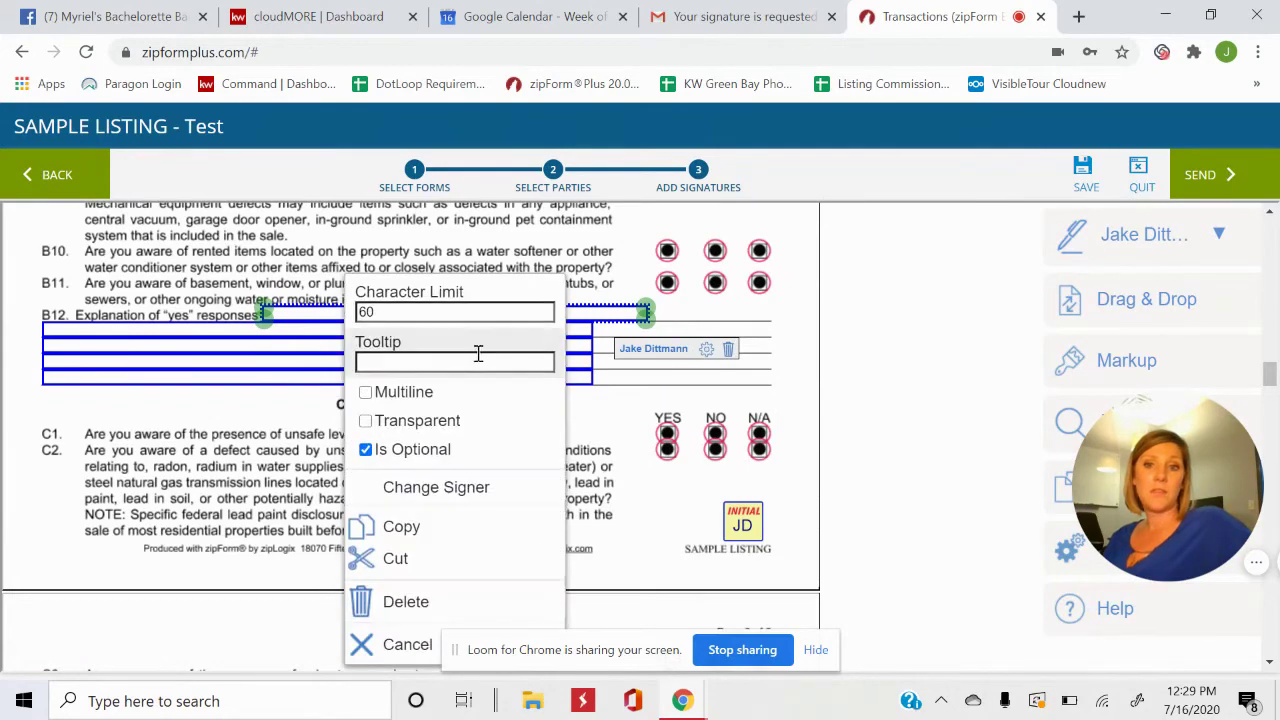
click(366, 393)
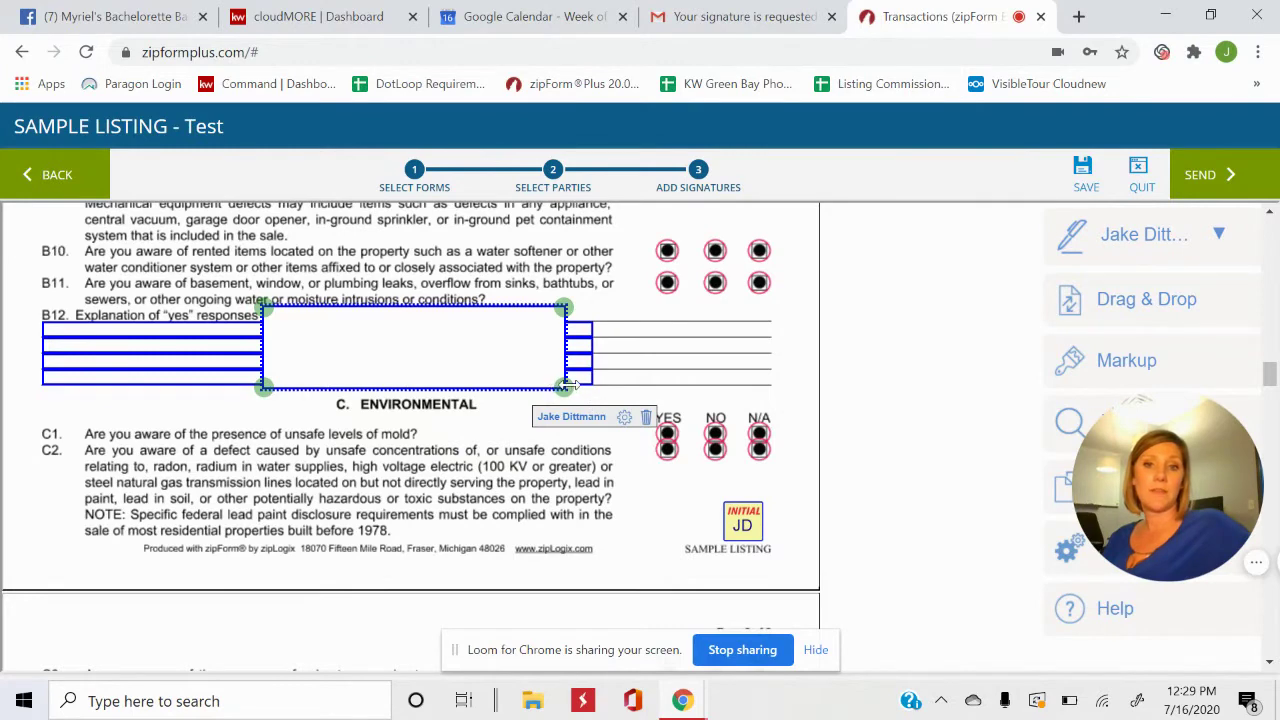
drag(566, 384, 777, 381)
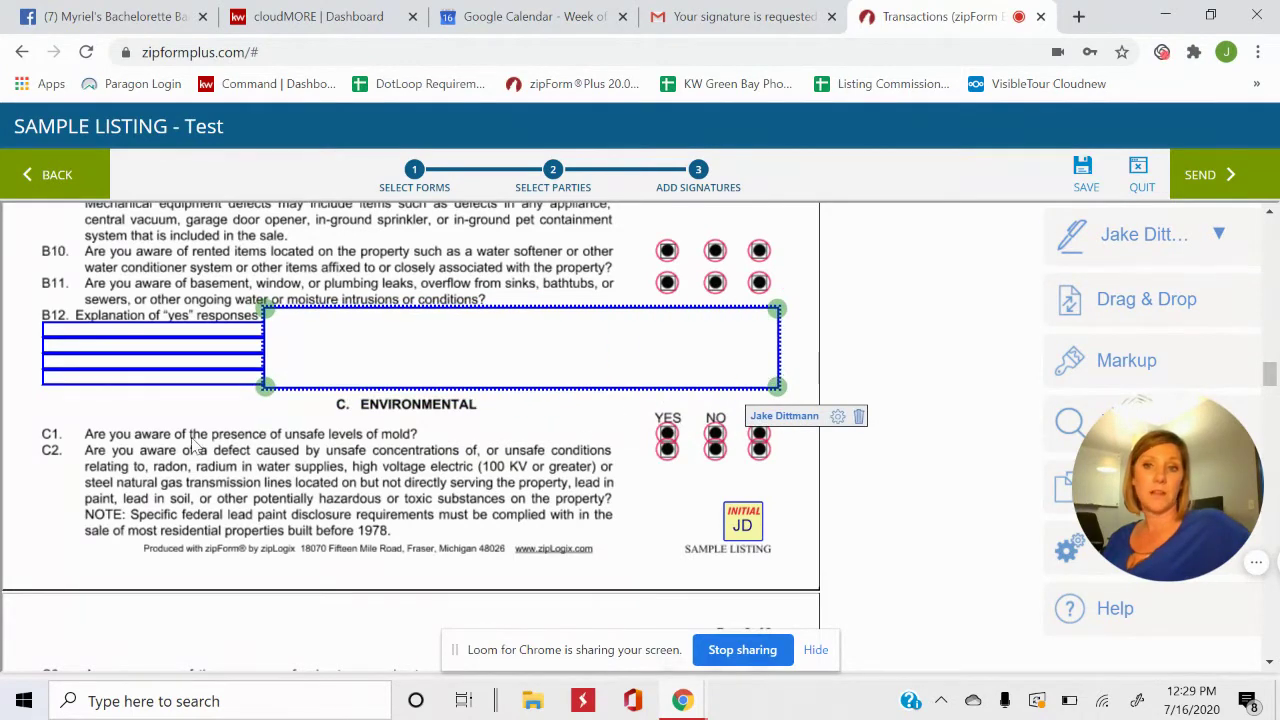
Delete the four single-line B12 fields and move the multiline field over the blank response lines at the page margin.
drag(486, 364, 408, 452)
click(563, 330)
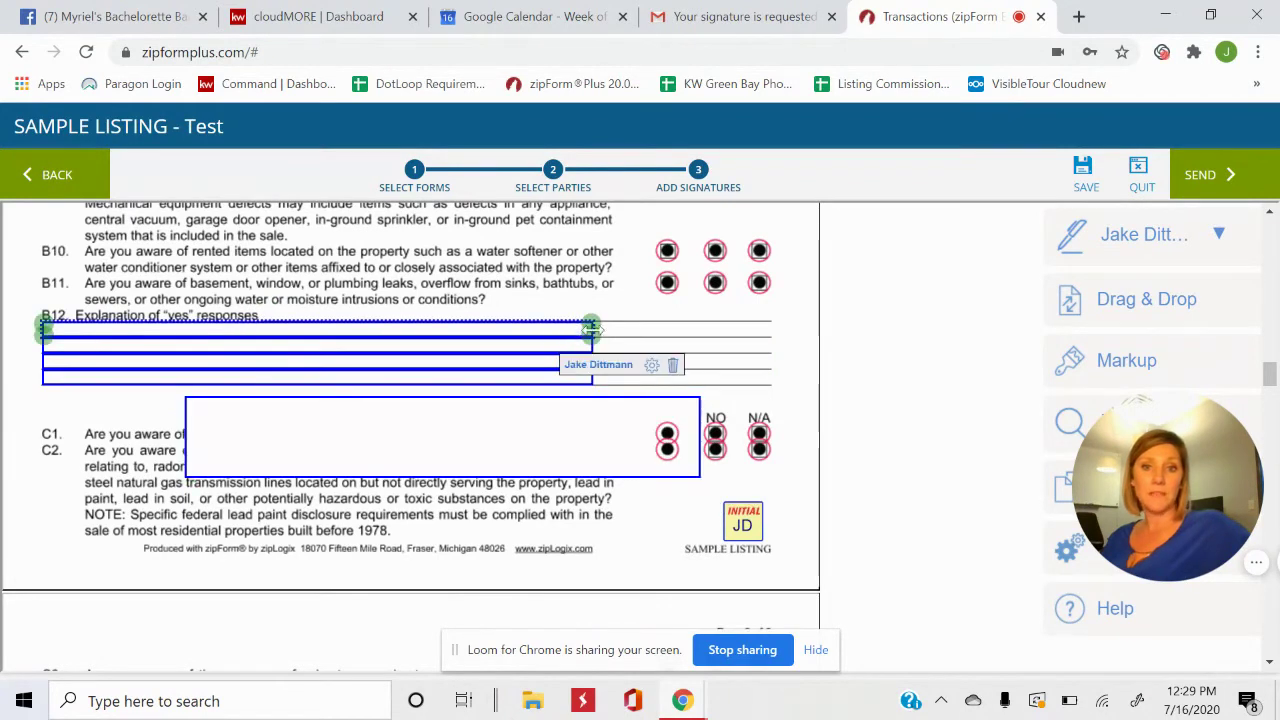
click(639, 356)
click(587, 348)
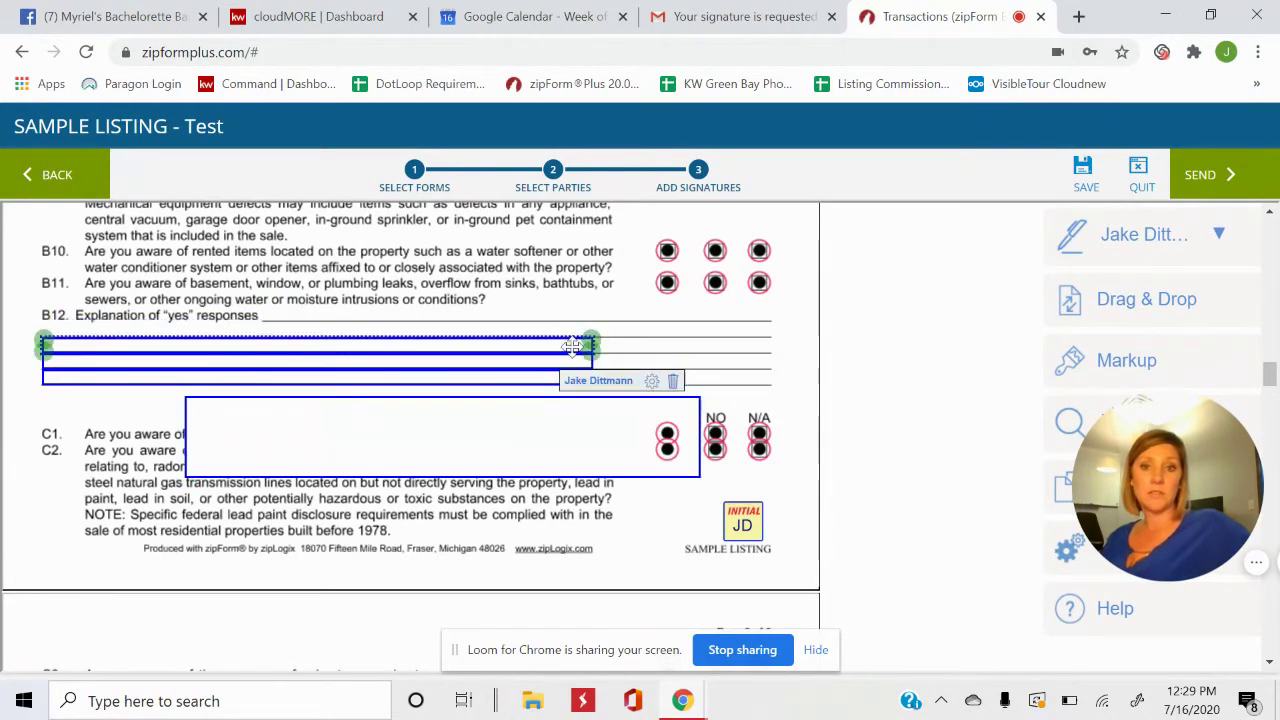
click(669, 371)
click(590, 348)
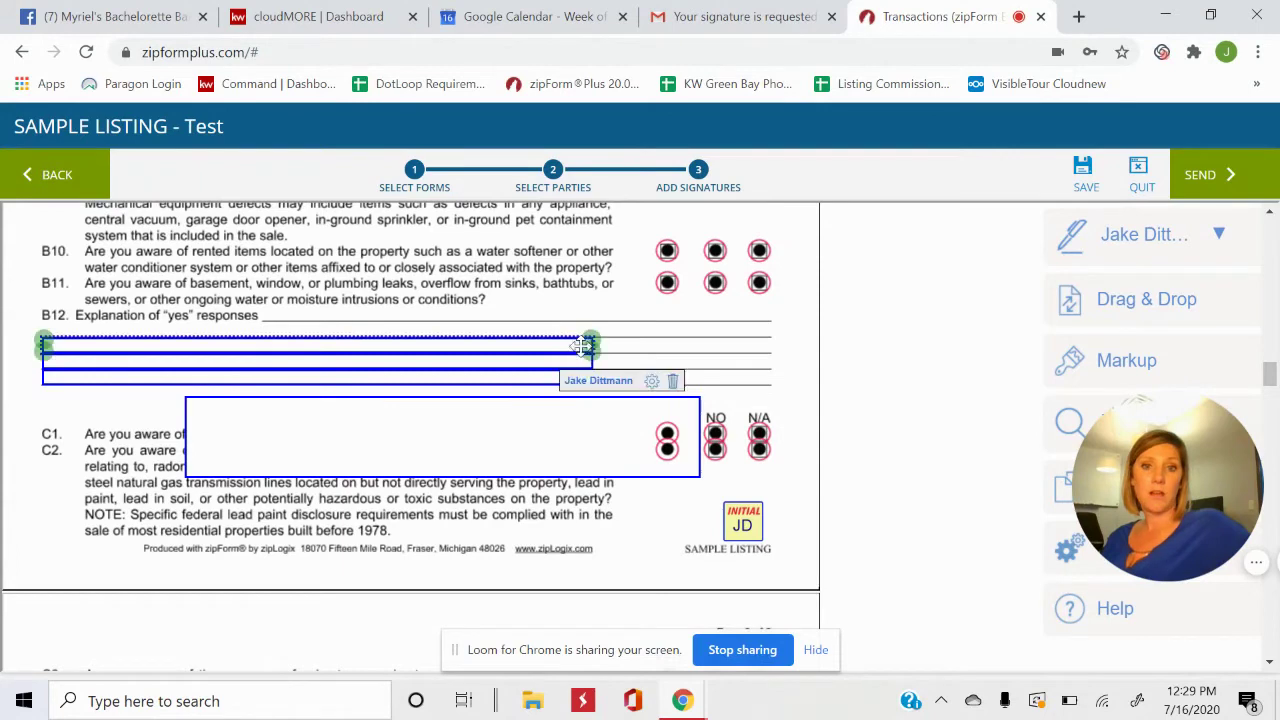
click(668, 388)
click(571, 366)
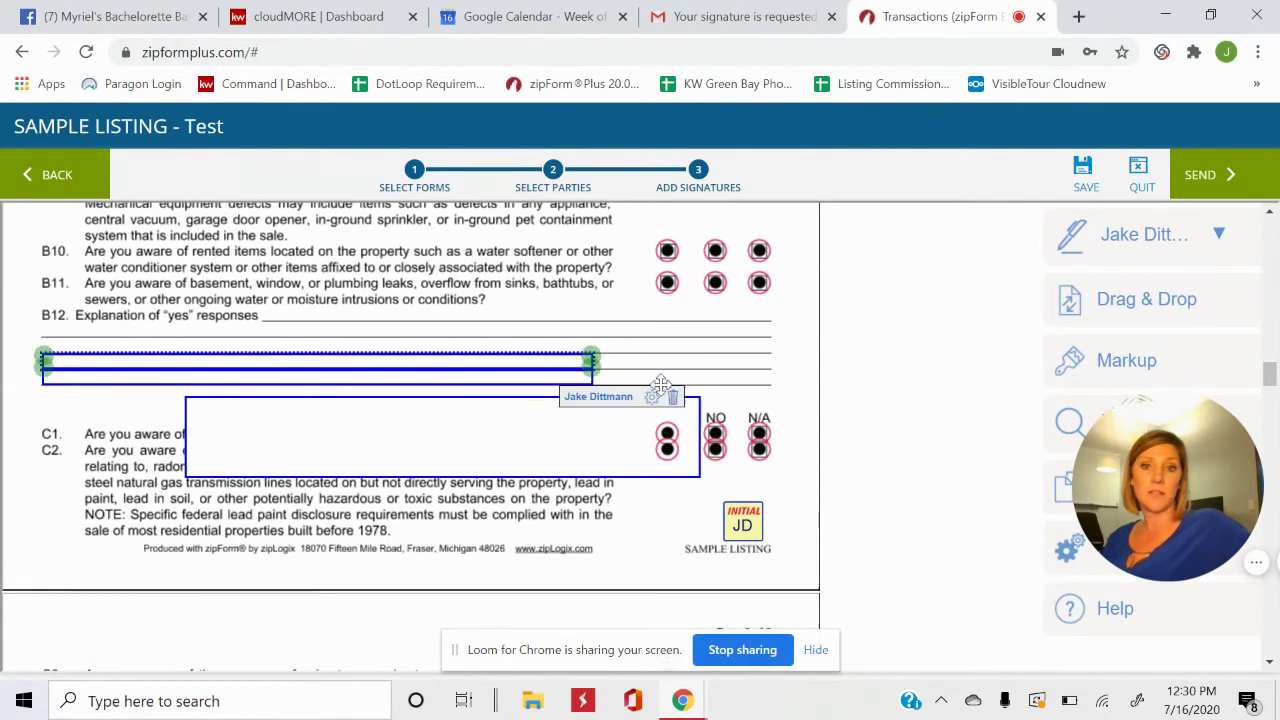
click(672, 410)
click(582, 376)
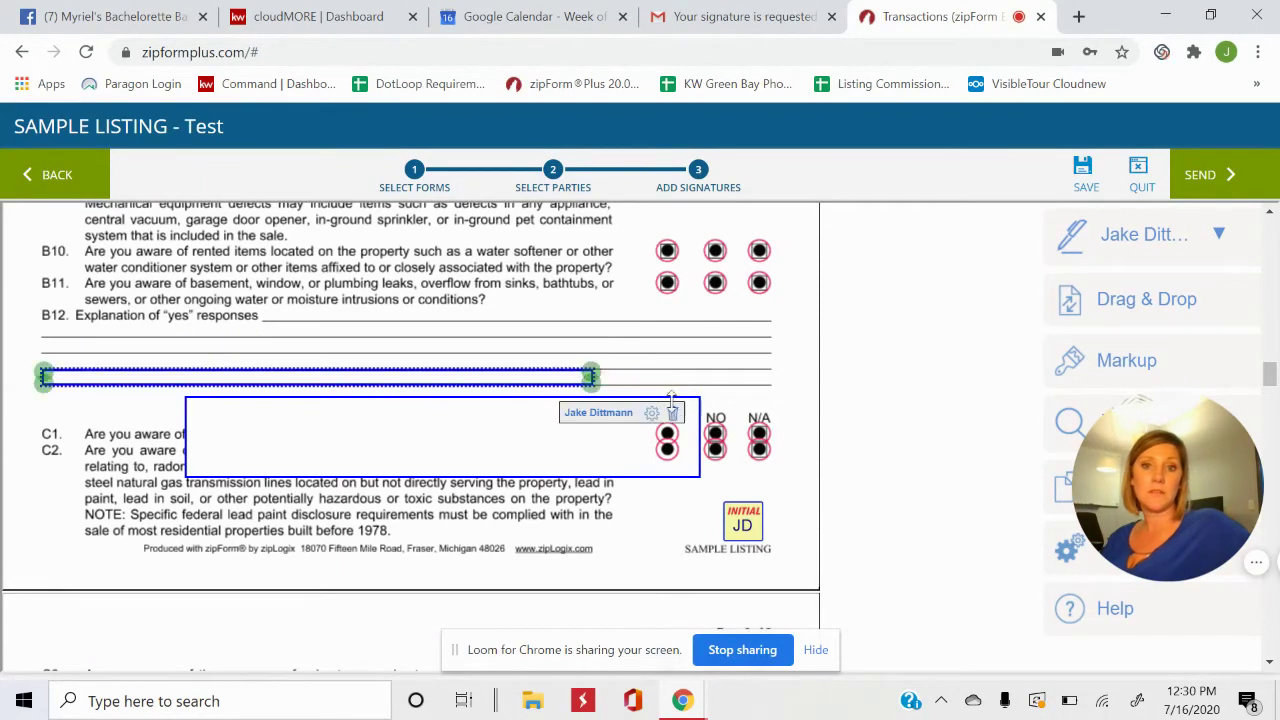
drag(643, 417, 443, 353)
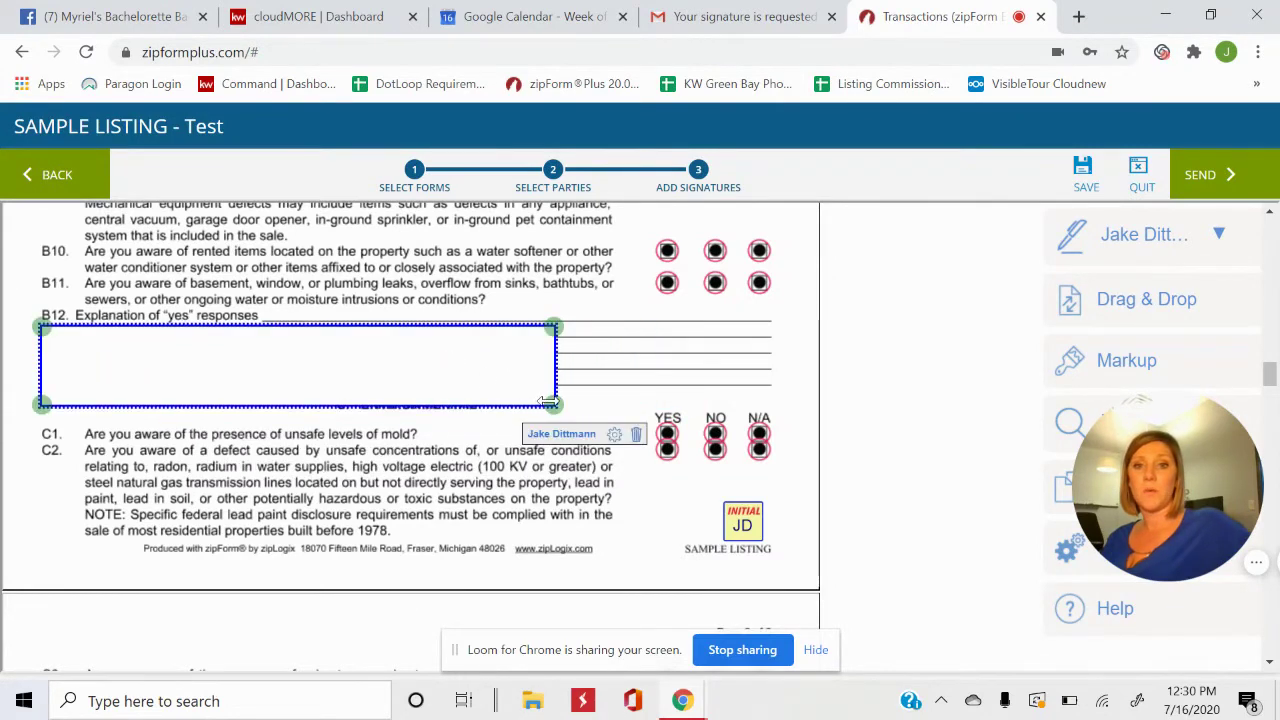
Resize the multiline B12 explanation field to end at the page margin, just above the section C heading.
drag(549, 400, 768, 394)
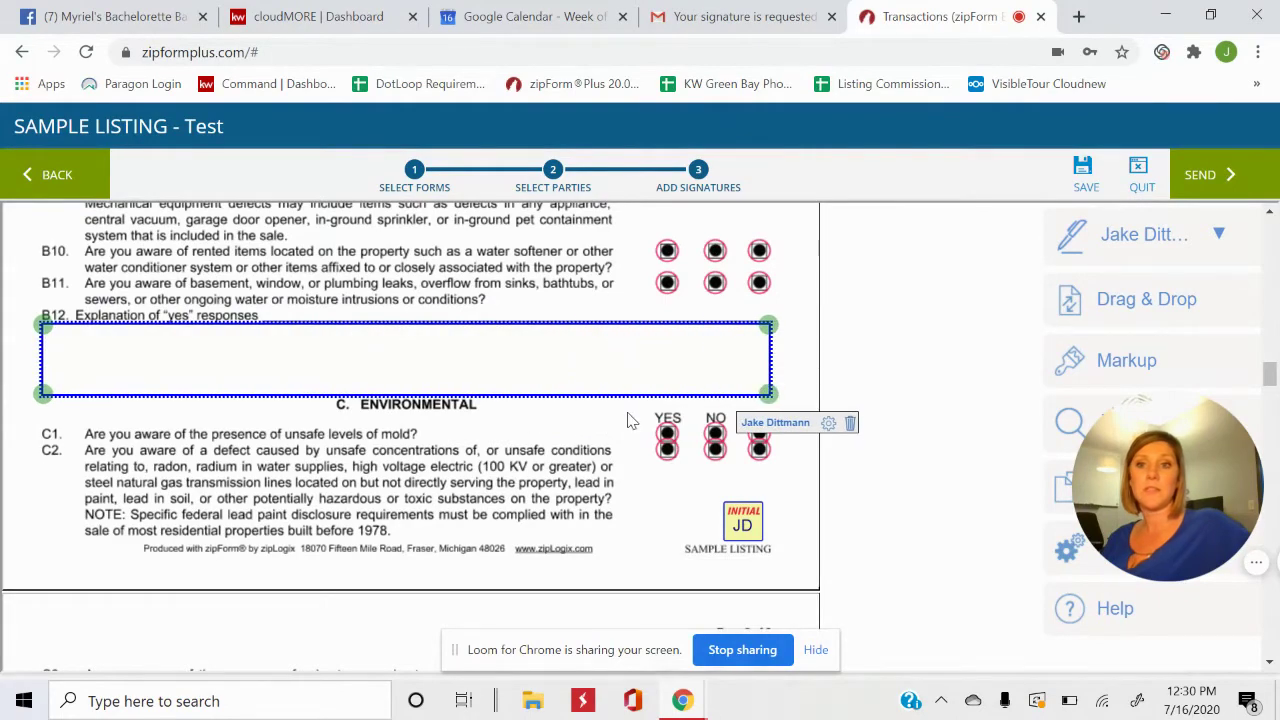
click(806, 357)
Delete the signer's initials field at the foot of page 2 of the condition report.
scroll(435, 354, up, 1)
scroll(435, 354, up, 4)
scroll(434, 363, down, 6)
scroll(434, 363, up, 2)
scroll(434, 363, down, 2)
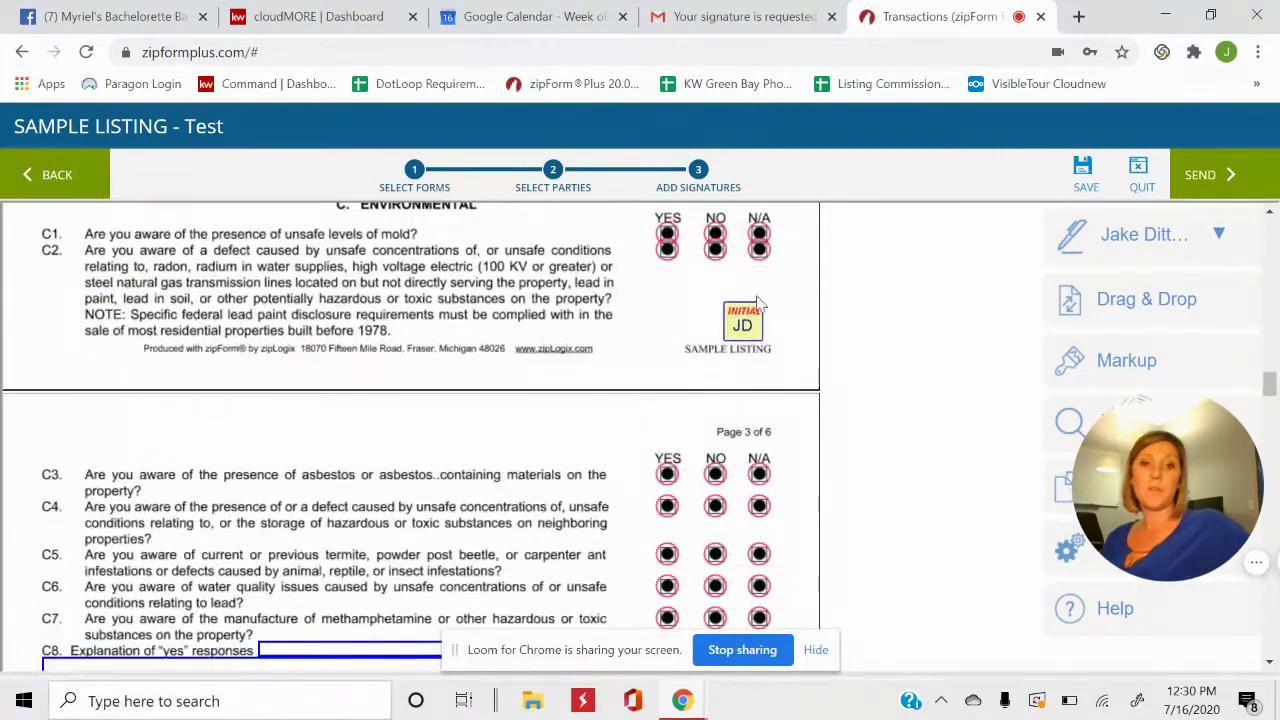
click(740, 325)
drag(740, 325, 681, 330)
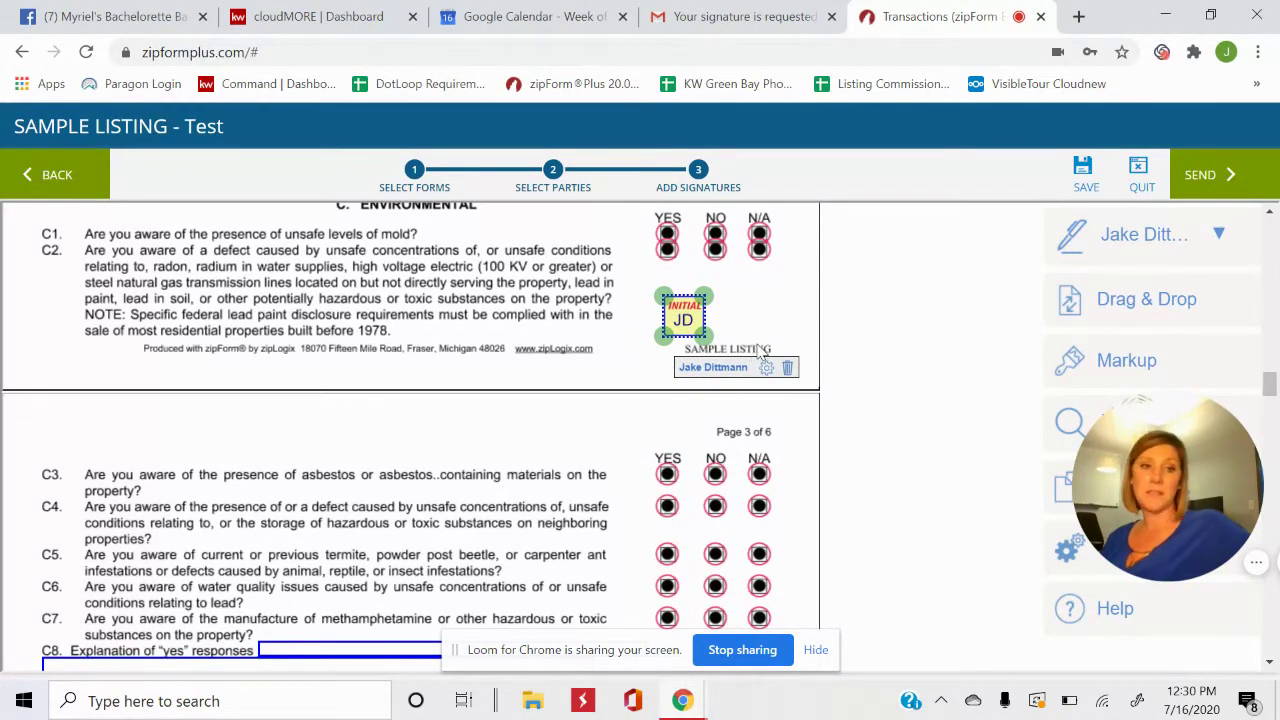
click(790, 369)
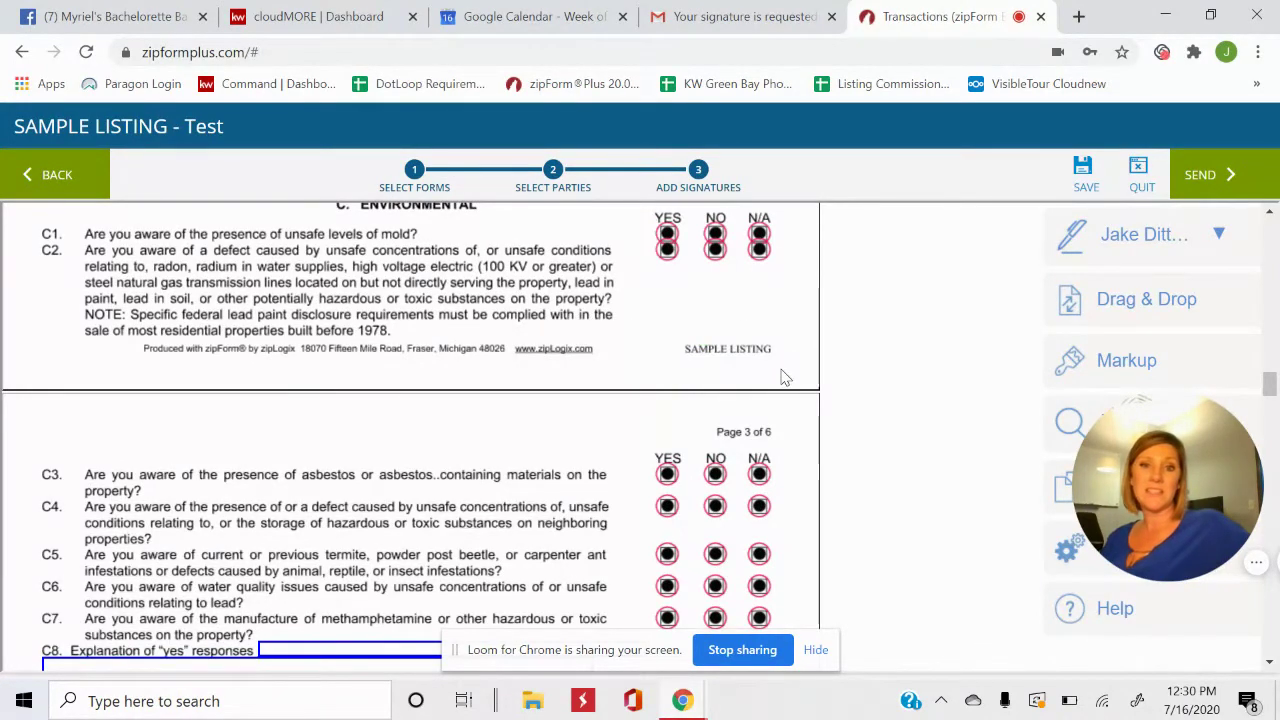
Delete the remaining initials fields at the foot of the condition report's later pages, including pages 4 and 5.
scroll(783, 374, down, 12)
scroll(772, 290, up, 2)
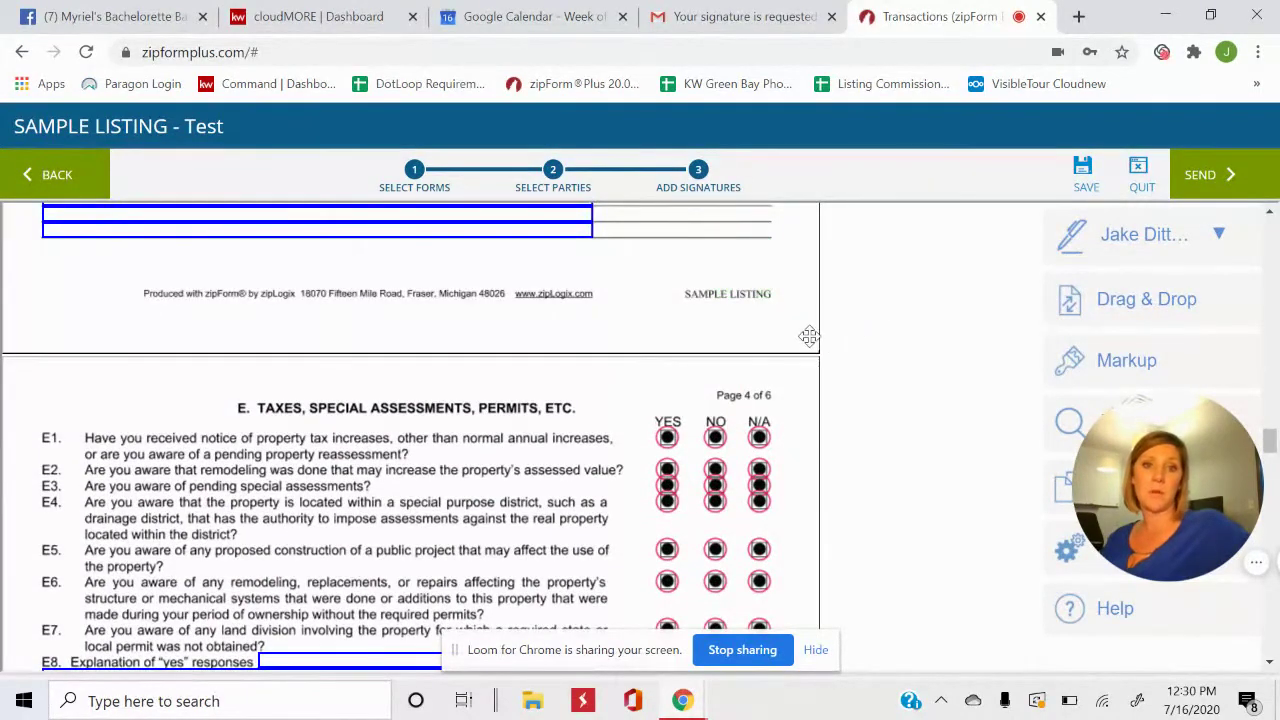
scroll(809, 335, down, 12)
scroll(809, 335, up, 4)
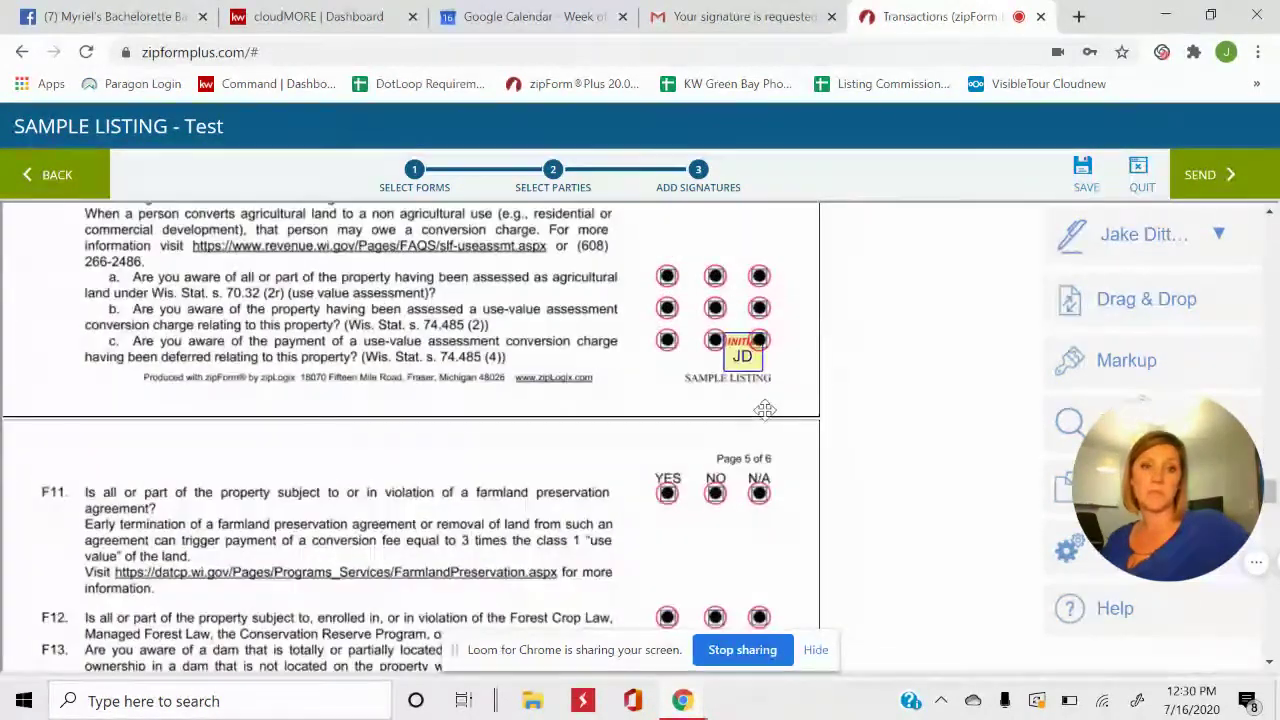
scroll(780, 395, up, 3)
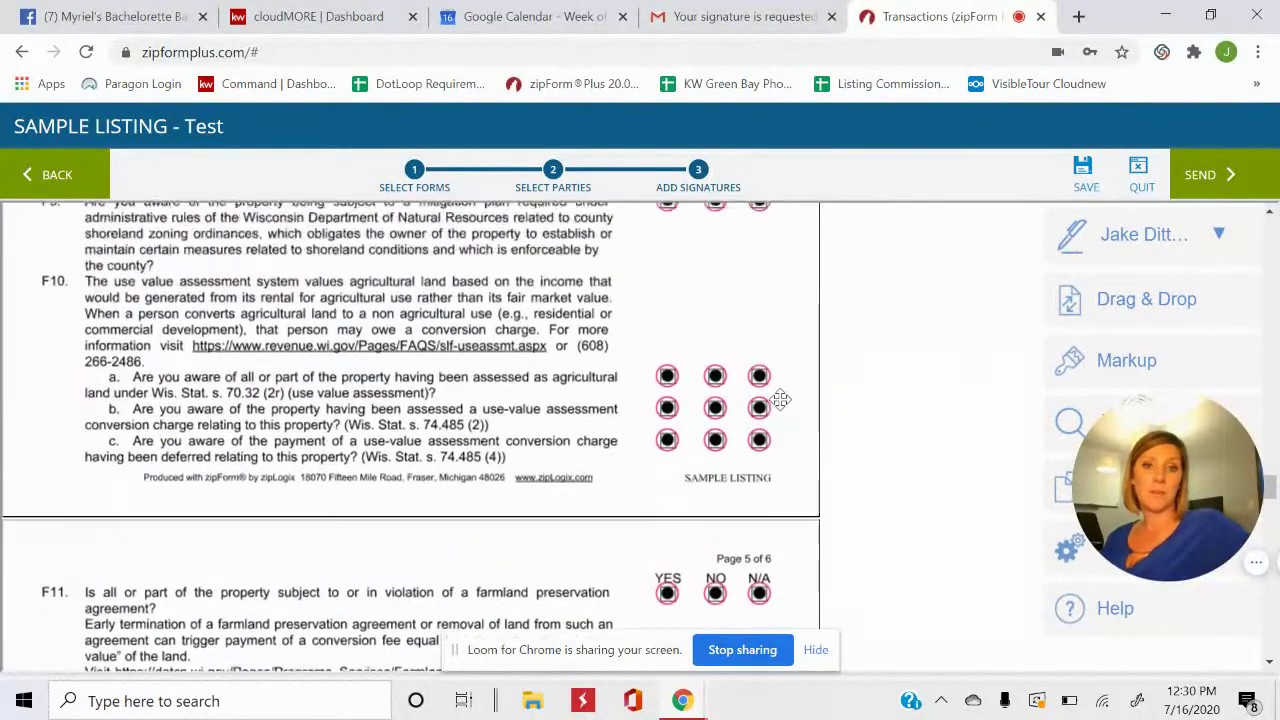
scroll(770, 392, down, 15)
click(752, 285)
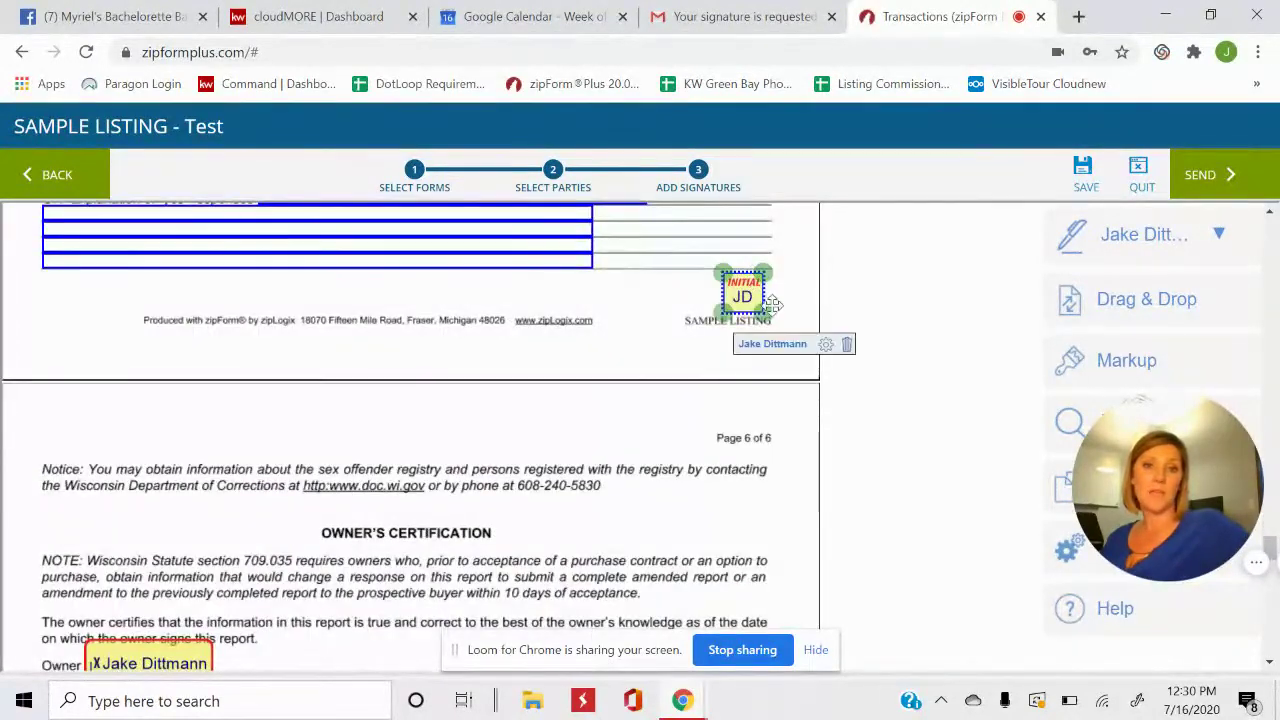
click(846, 344)
Examine the character limit setting of the first F19 explanation field.
scroll(692, 365, up, 6)
scroll(692, 365, up, 12)
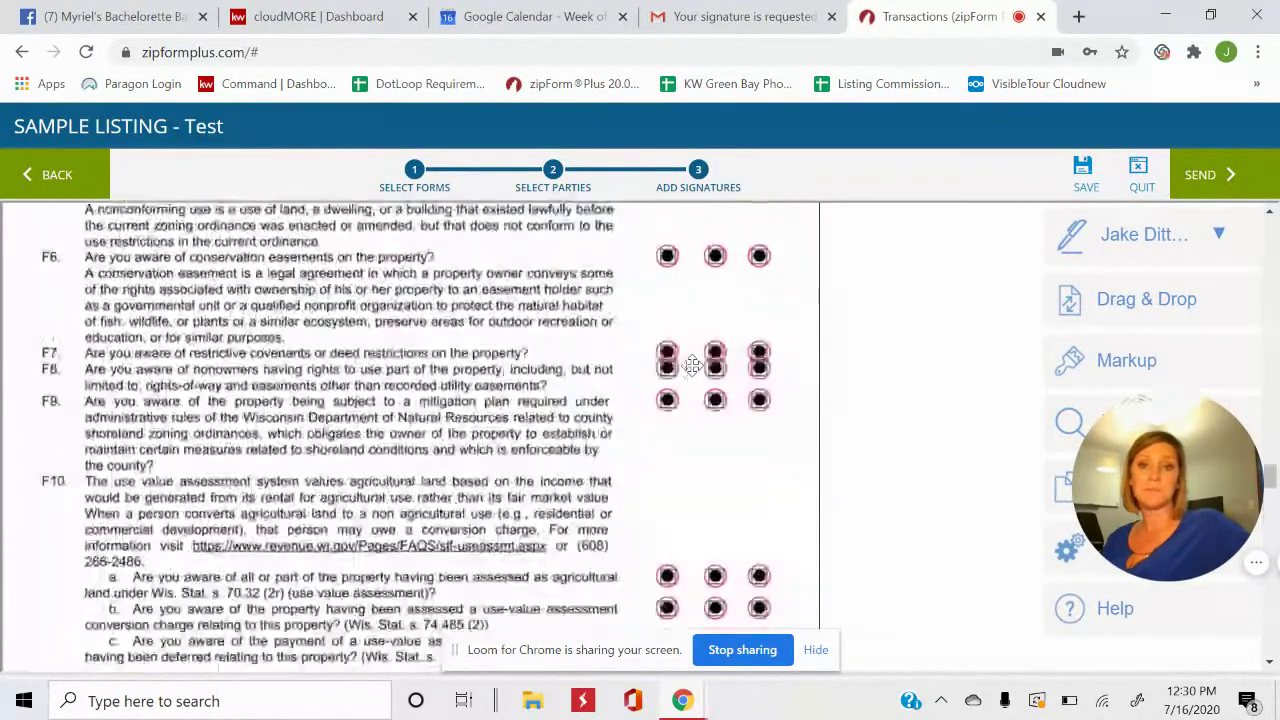
scroll(692, 365, down, 13)
scroll(692, 365, down, 7)
scroll(620, 358, up, 2)
click(535, 220)
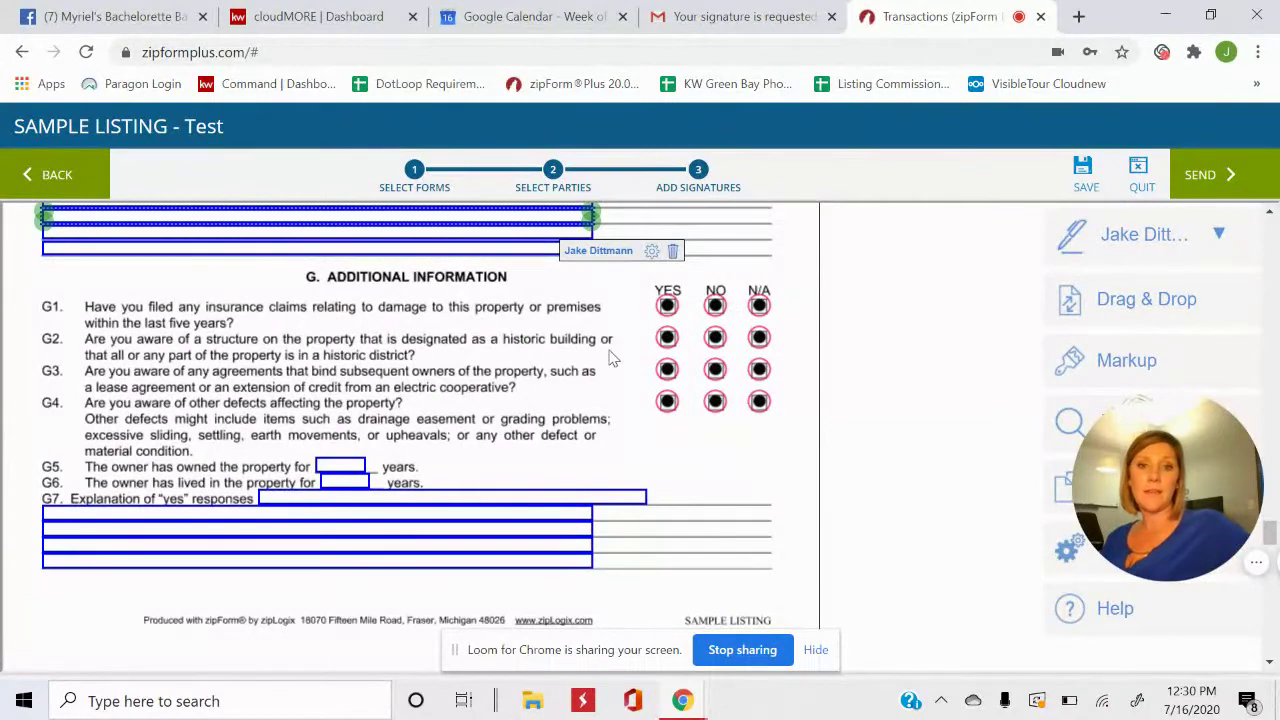
click(634, 317)
scroll(591, 389, up, 1)
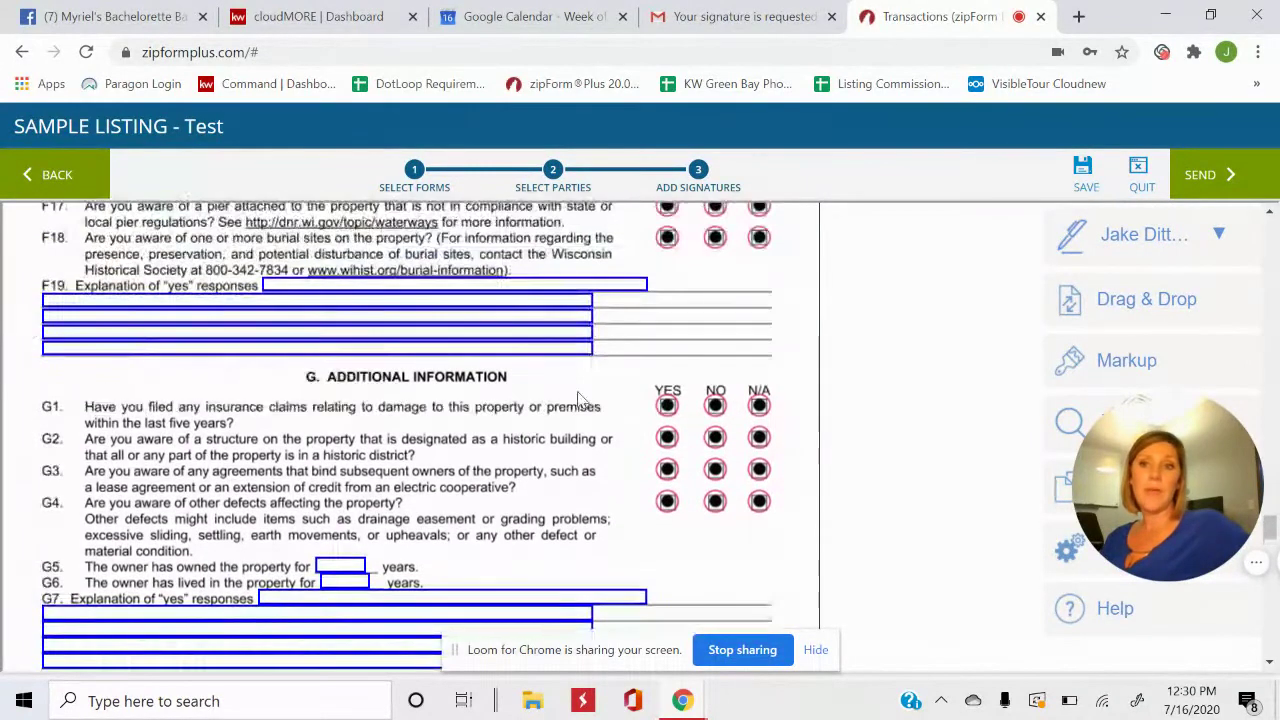
click(578, 282)
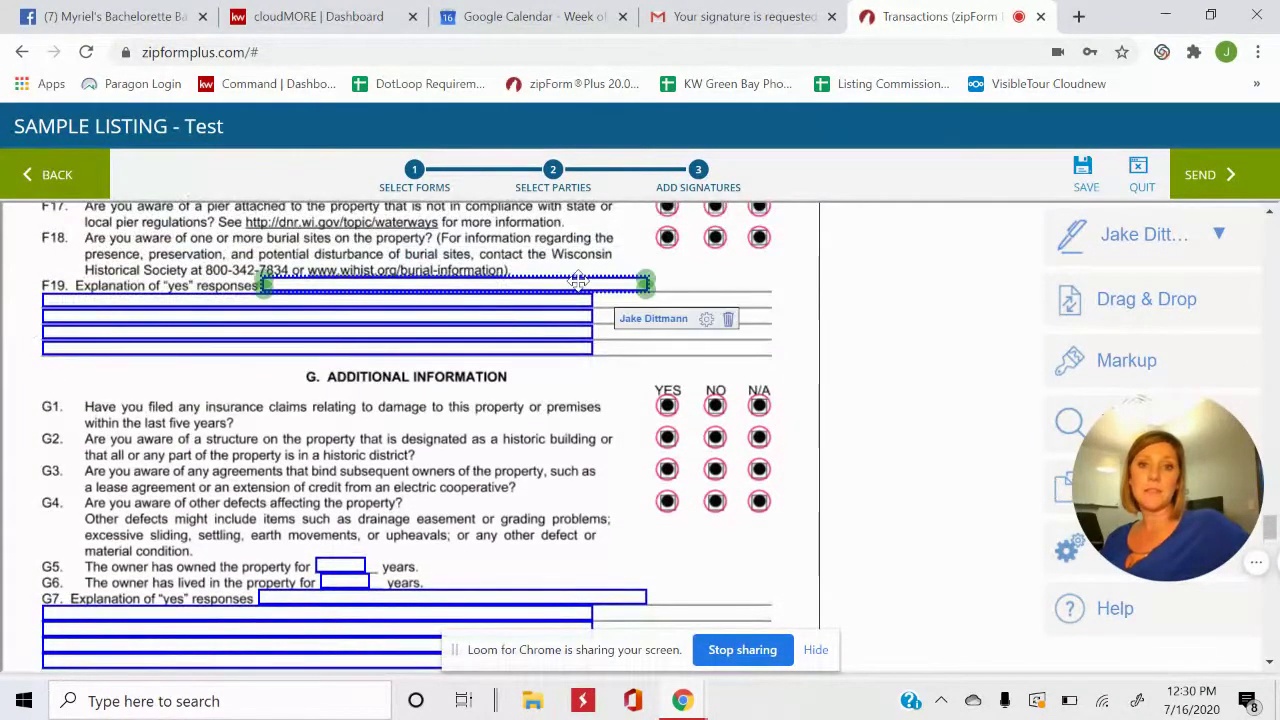
click(706, 318)
double_click(384, 313)
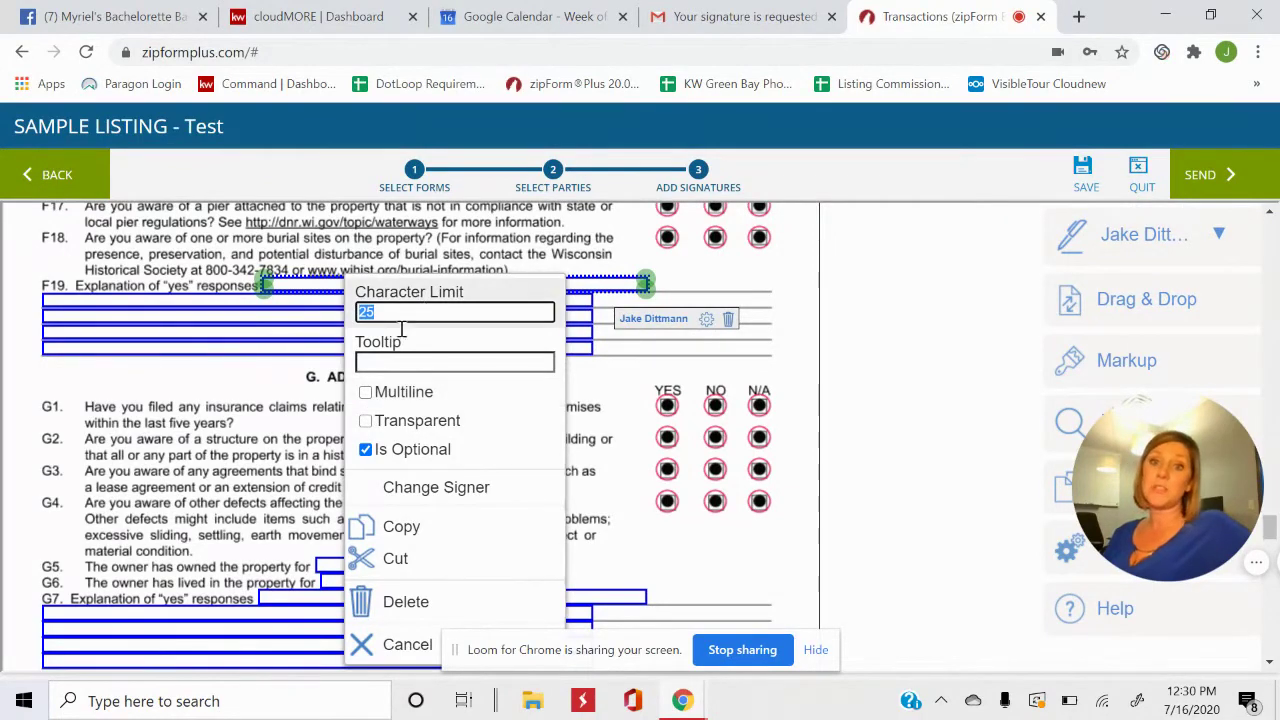
click(698, 252)
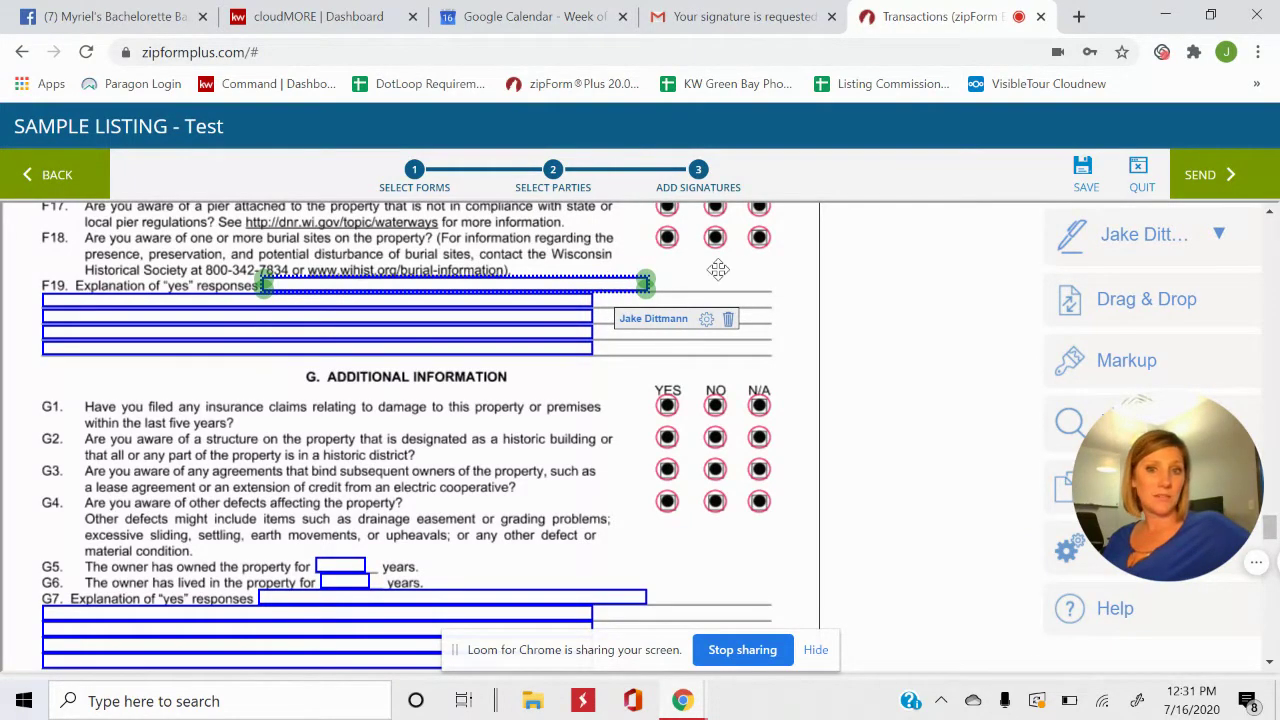
click(688, 371)
Add a text markup with the signer's name on the accepting party's Print name line 40 of the WB-44 Counter-Offer.
scroll(674, 397, down, 2)
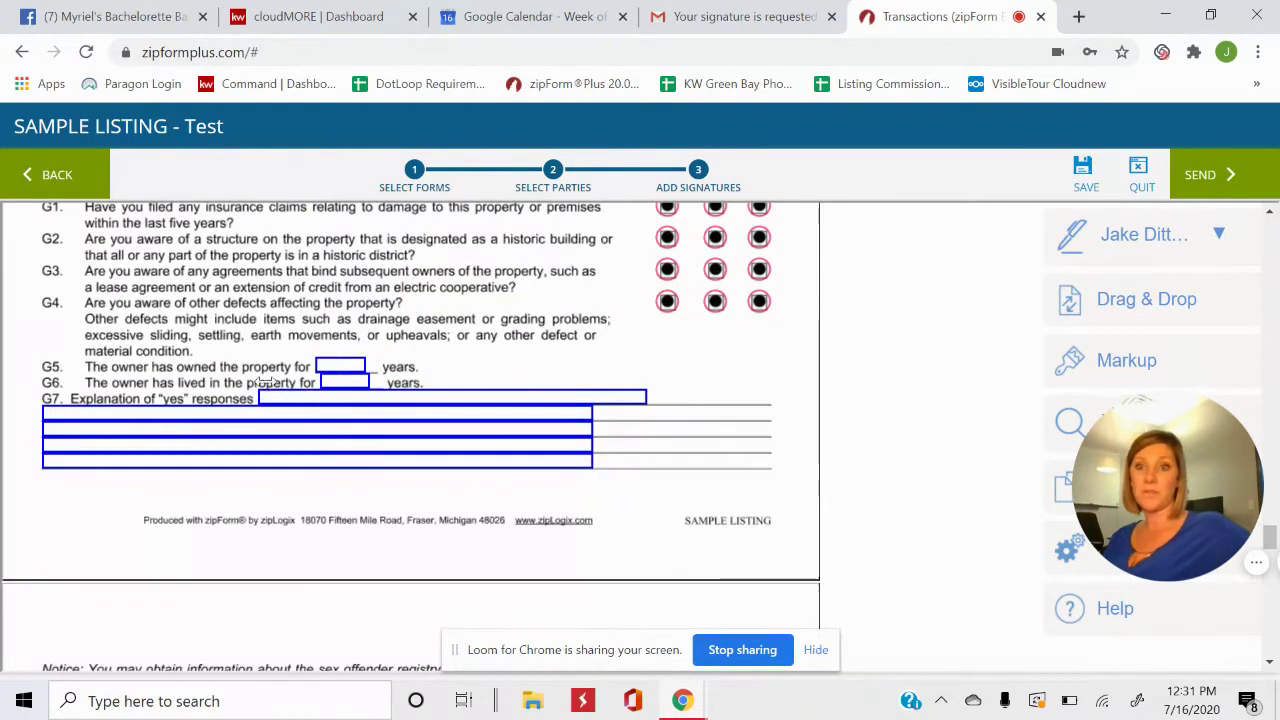
scroll(446, 487, down, 5)
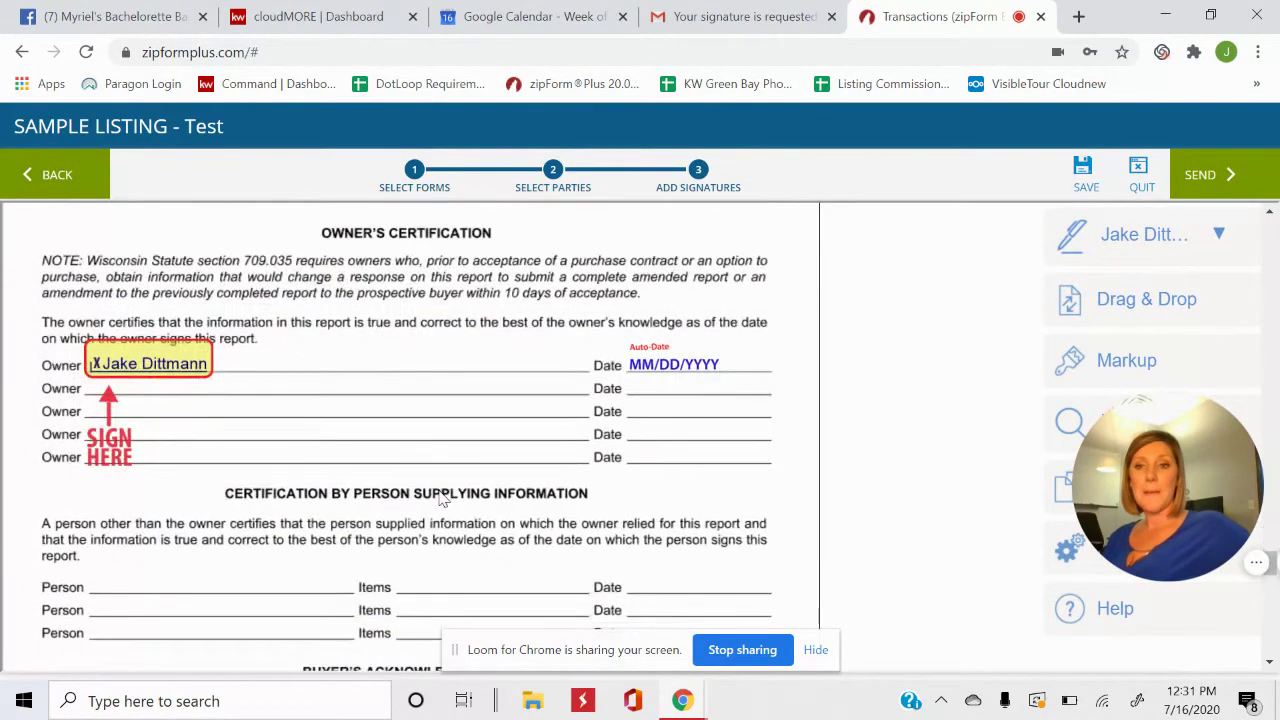
scroll(481, 440, down, 15)
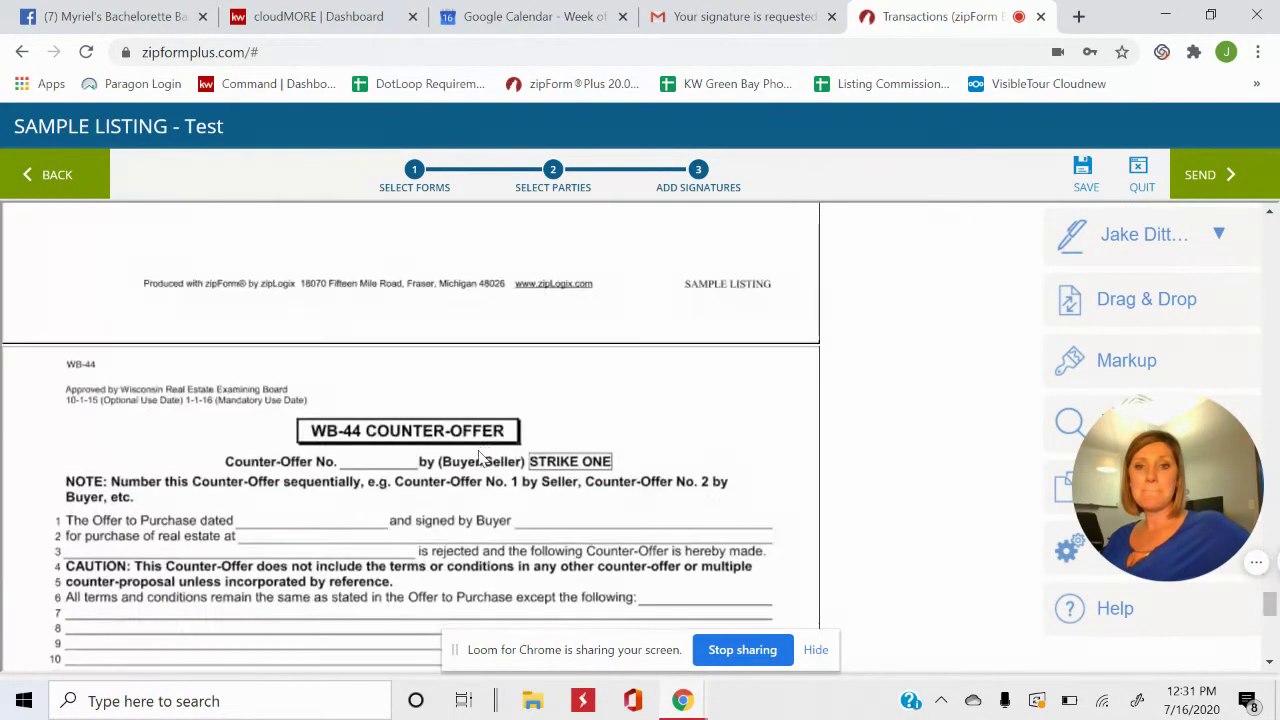
scroll(481, 458, down, 10)
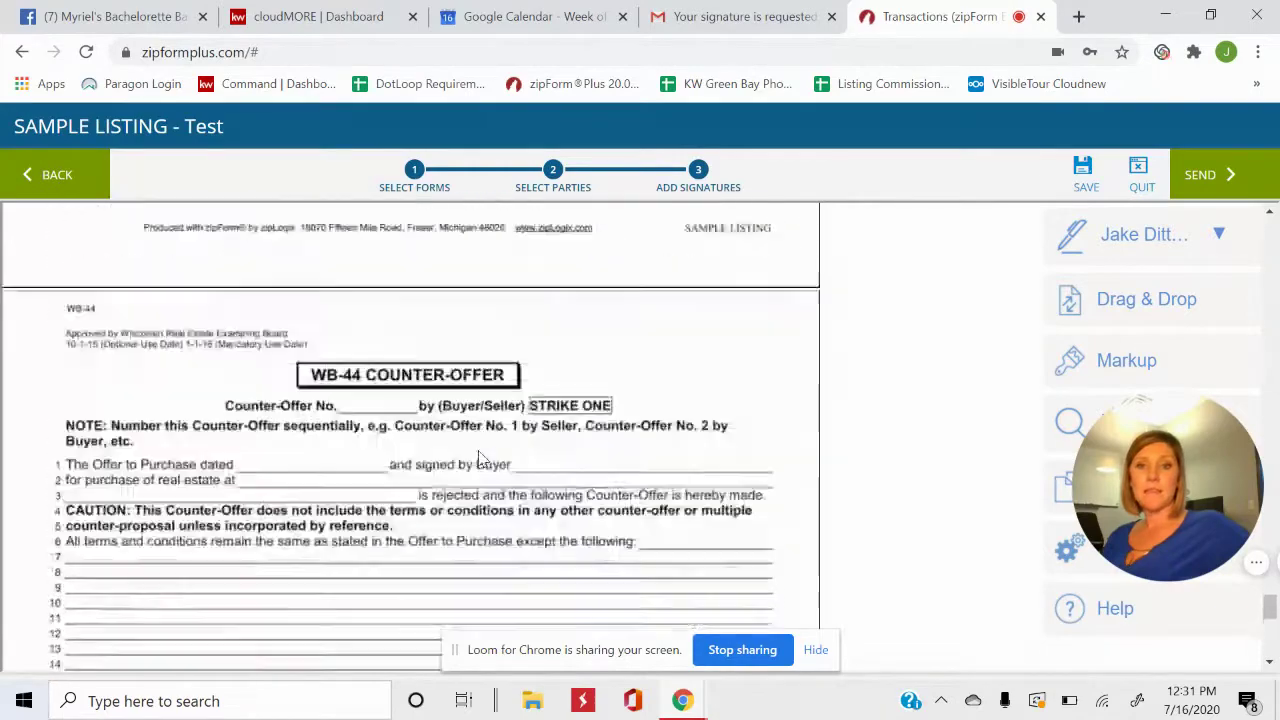
scroll(481, 458, down, 6)
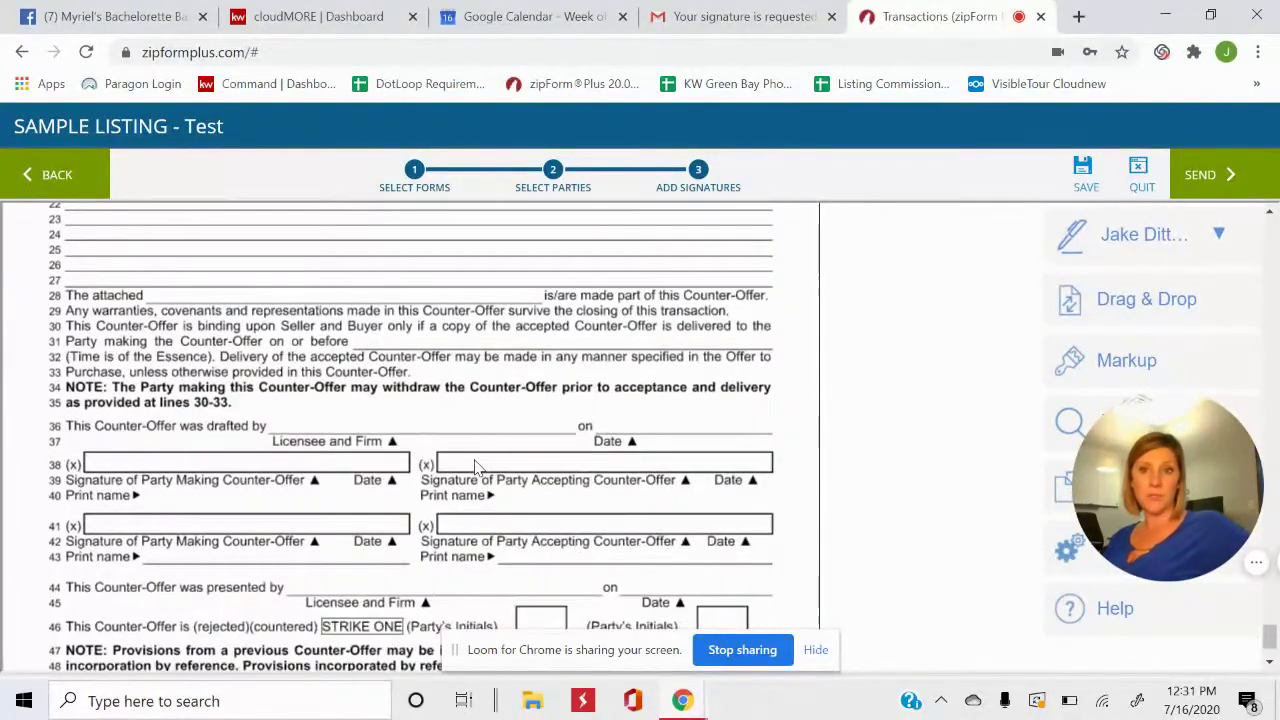
scroll(480, 460, up, 6)
scroll(478, 468, down, 6)
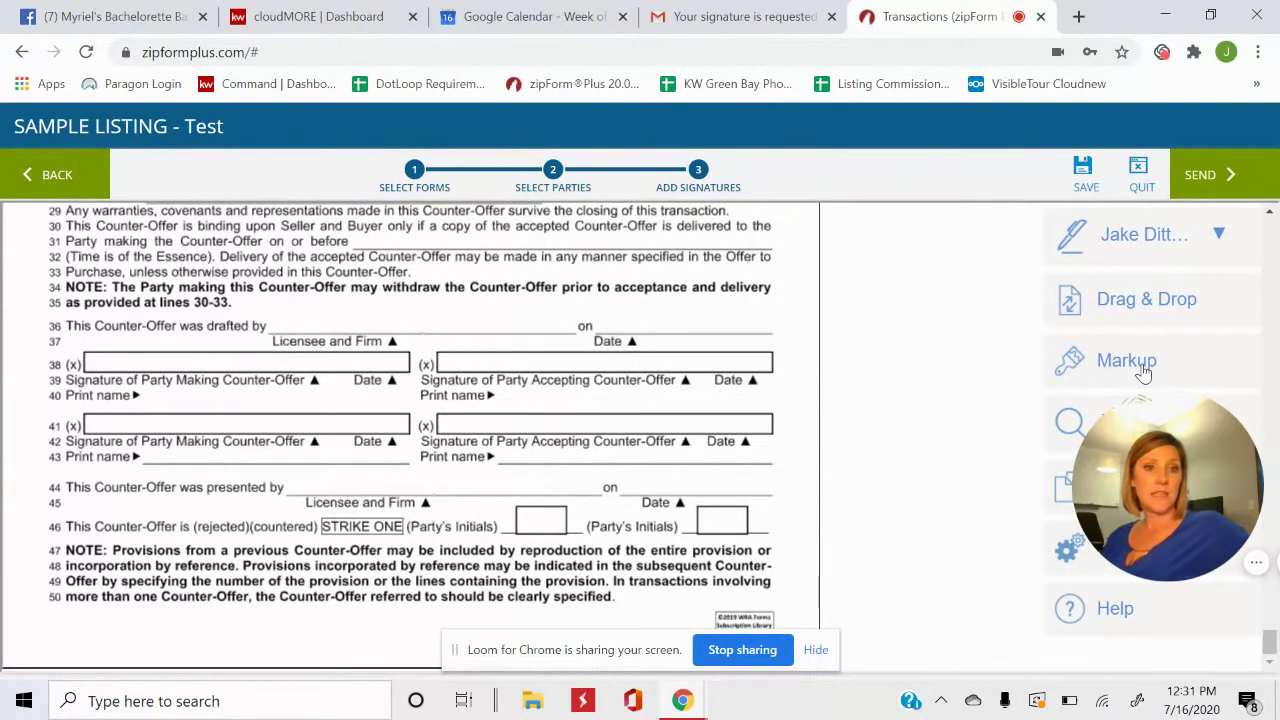
click(1062, 370)
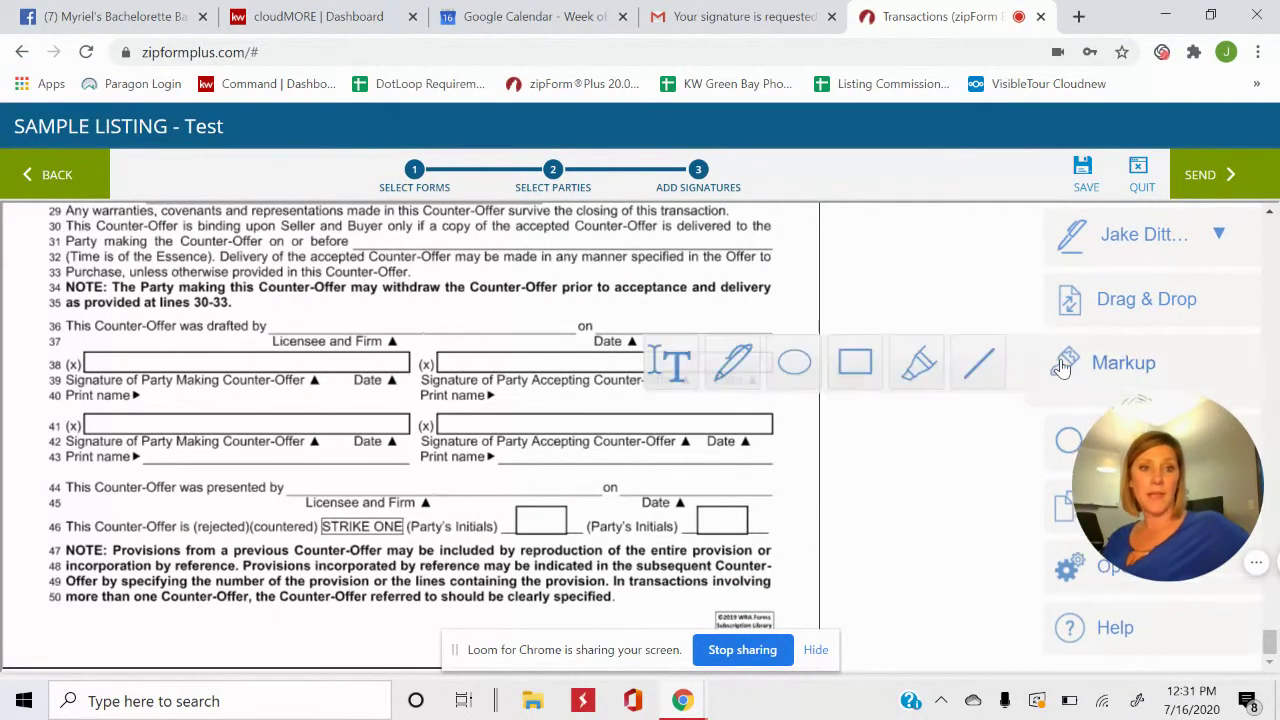
click(677, 372)
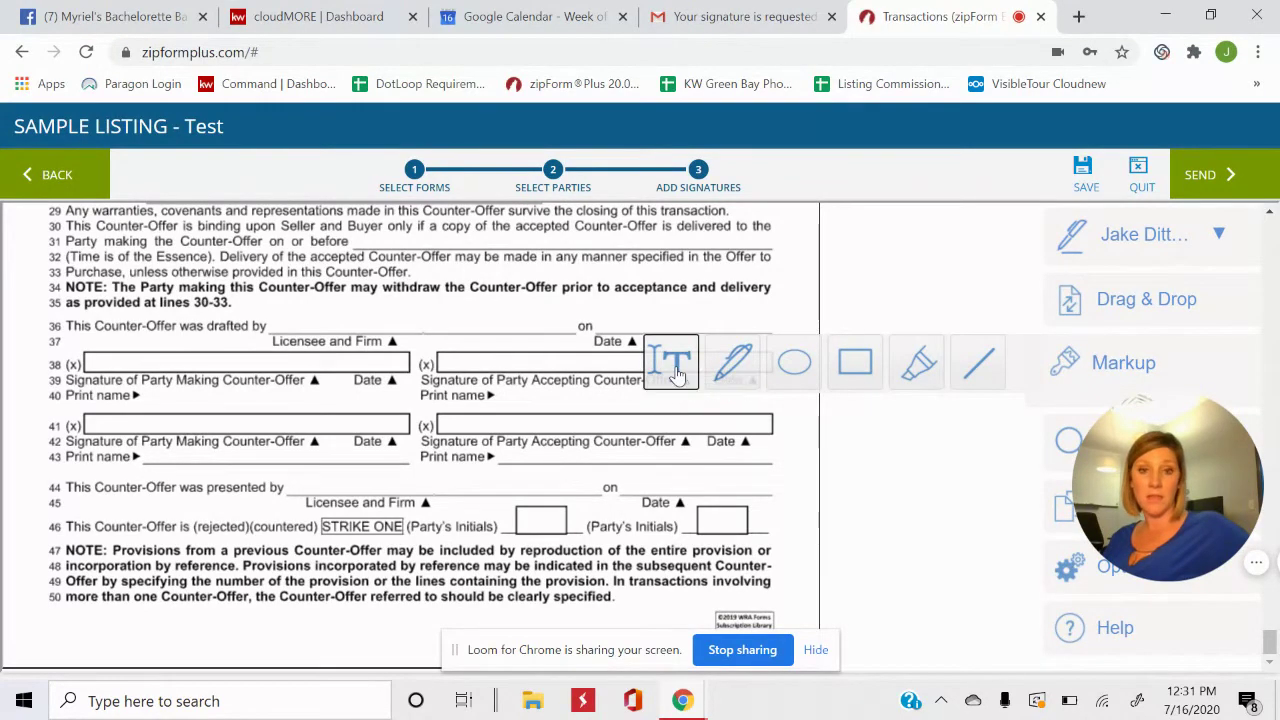
click(531, 391)
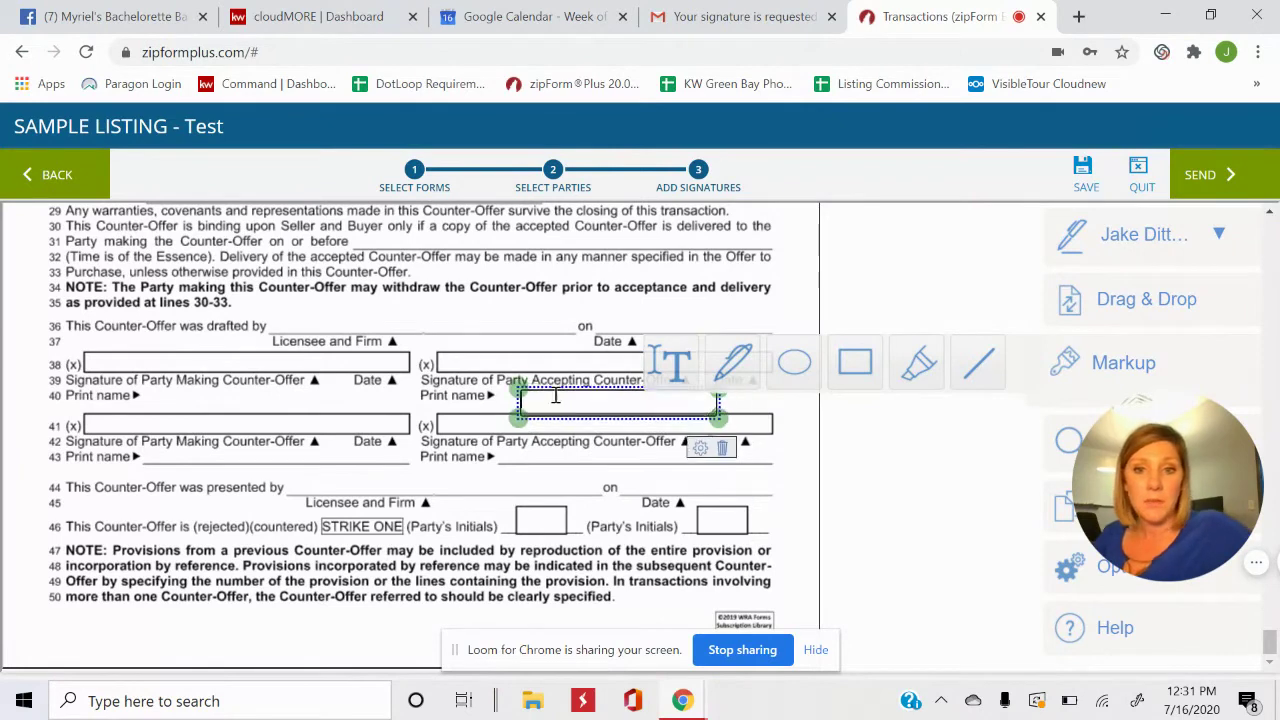
drag(547, 390, 535, 393)
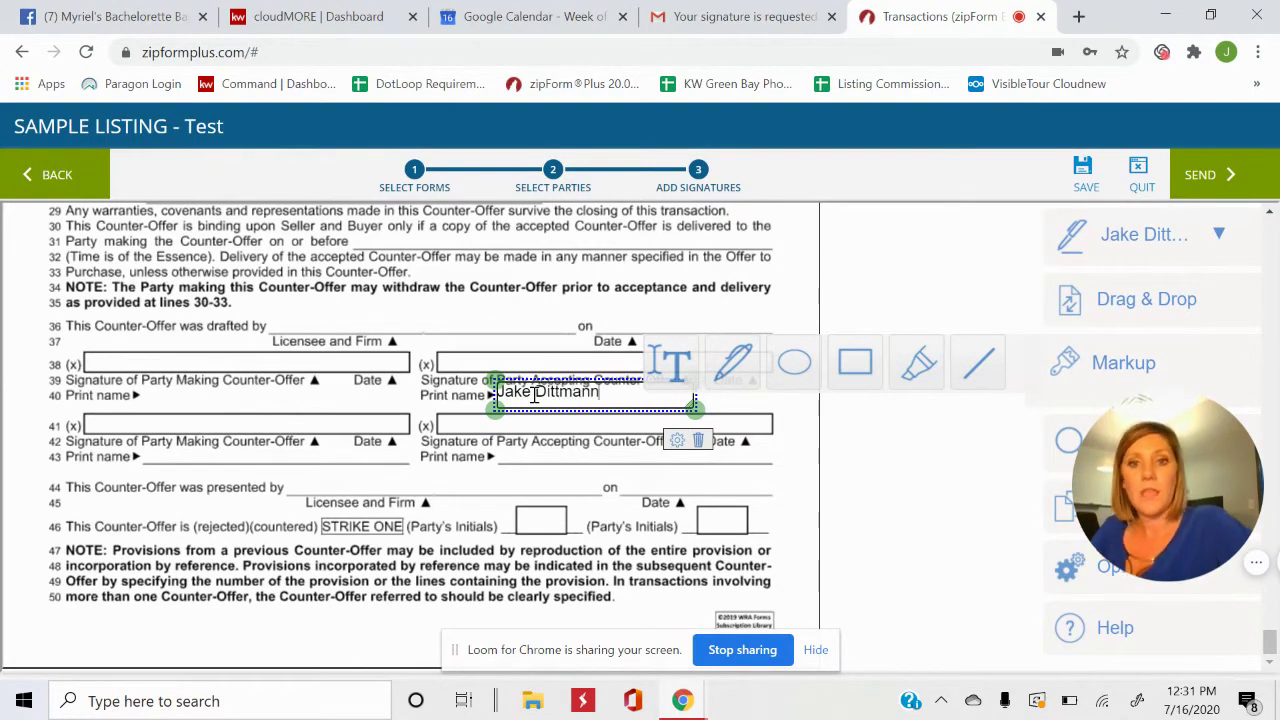
click(726, 300)
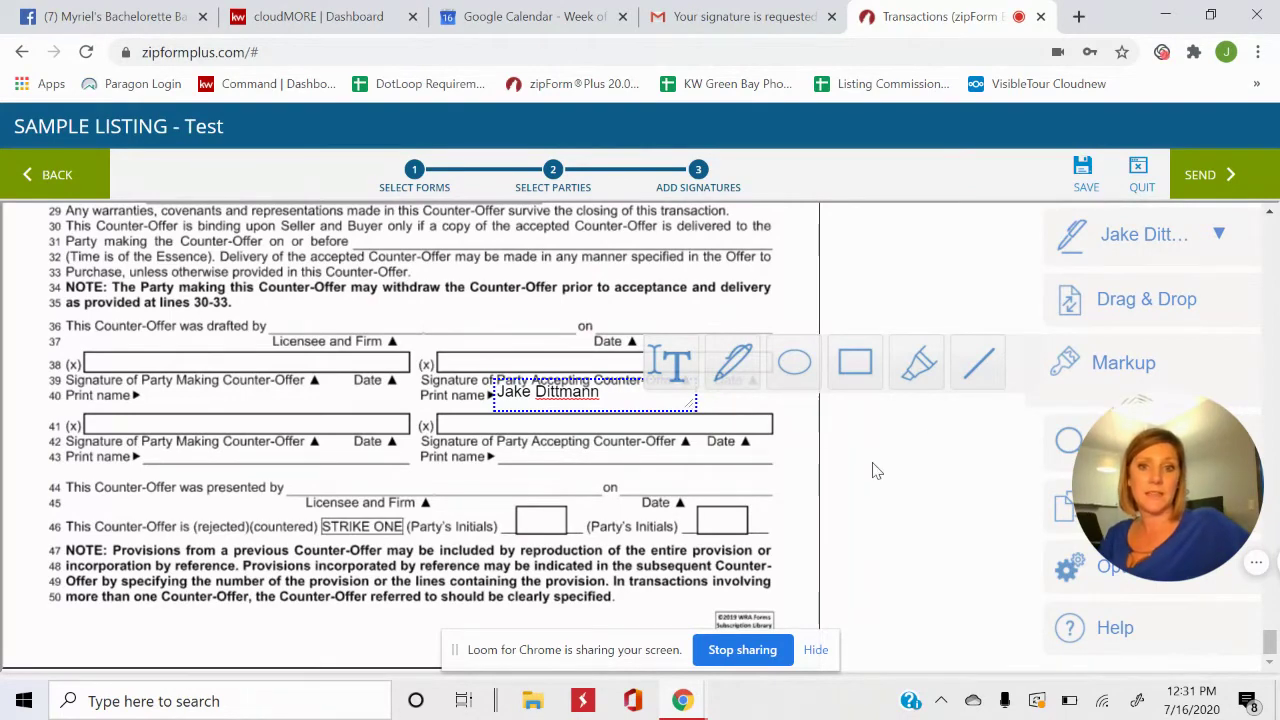
Cover "(countered)" on line 46 of the Counter-Offer with a text markup made of a row of x characters.
scroll(771, 480, up, 5)
scroll(405, 308, up, 2)
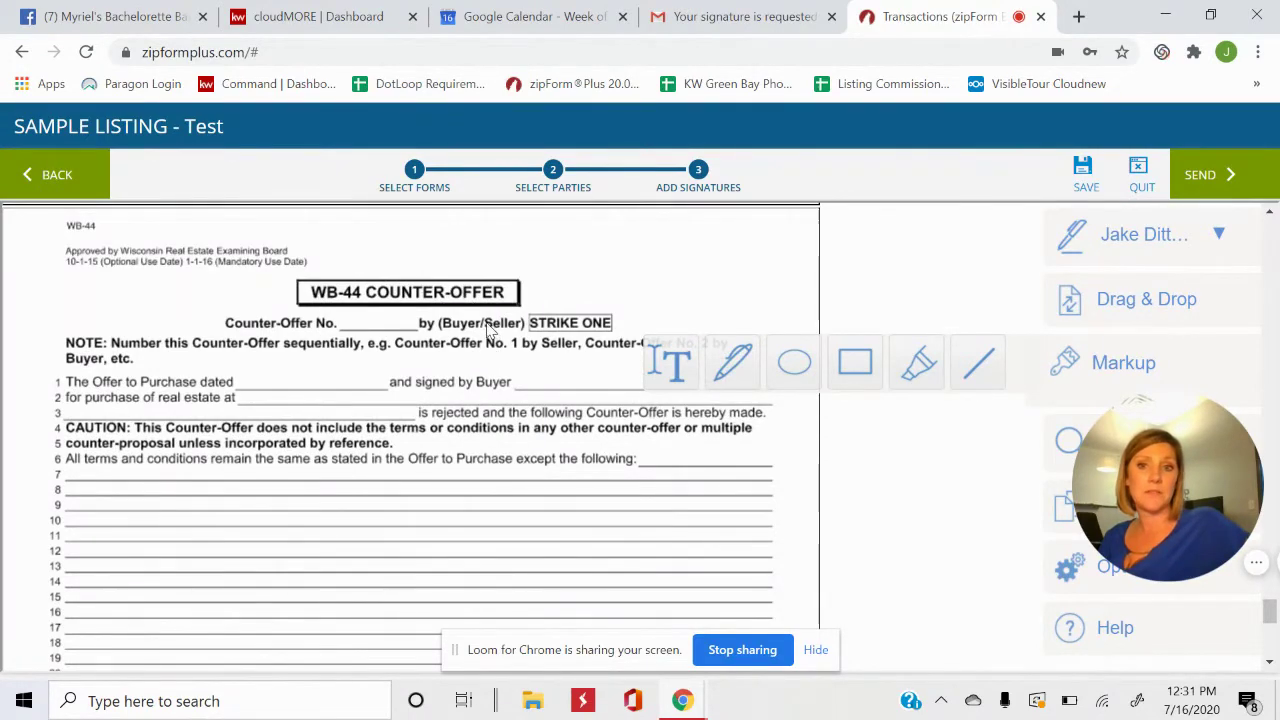
scroll(490, 340, down, 6)
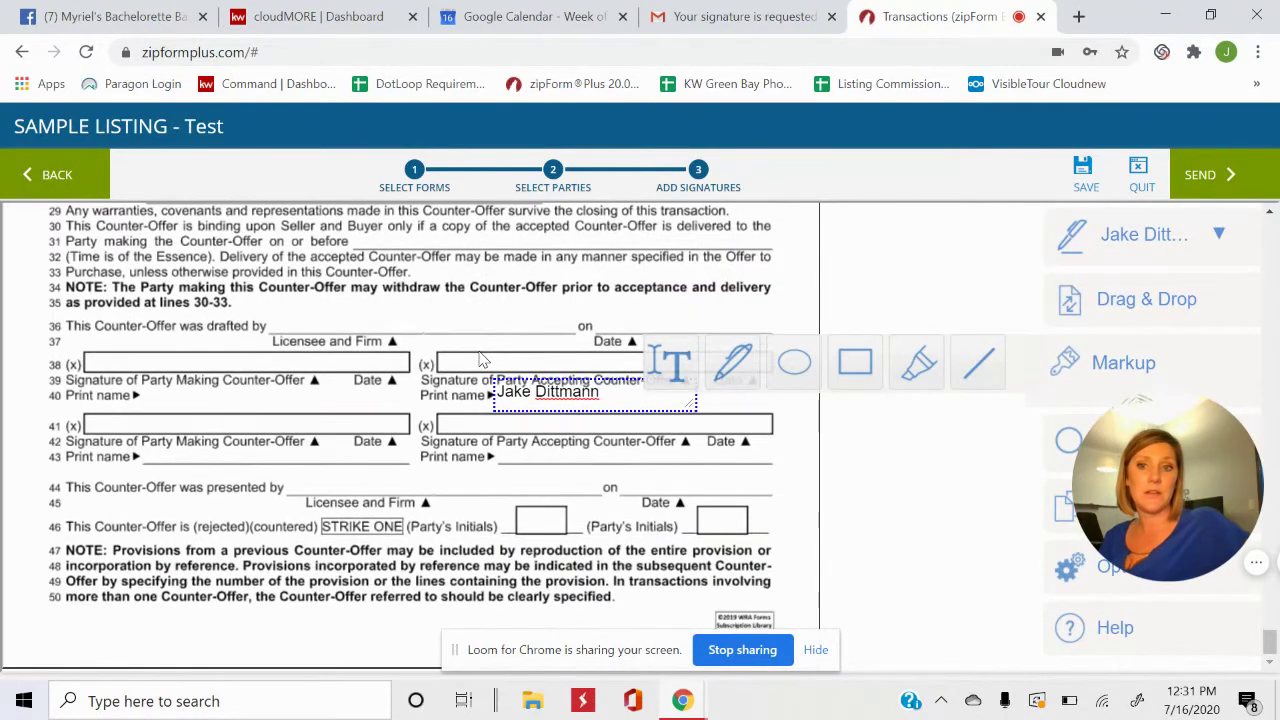
scroll(437, 477, up, 6)
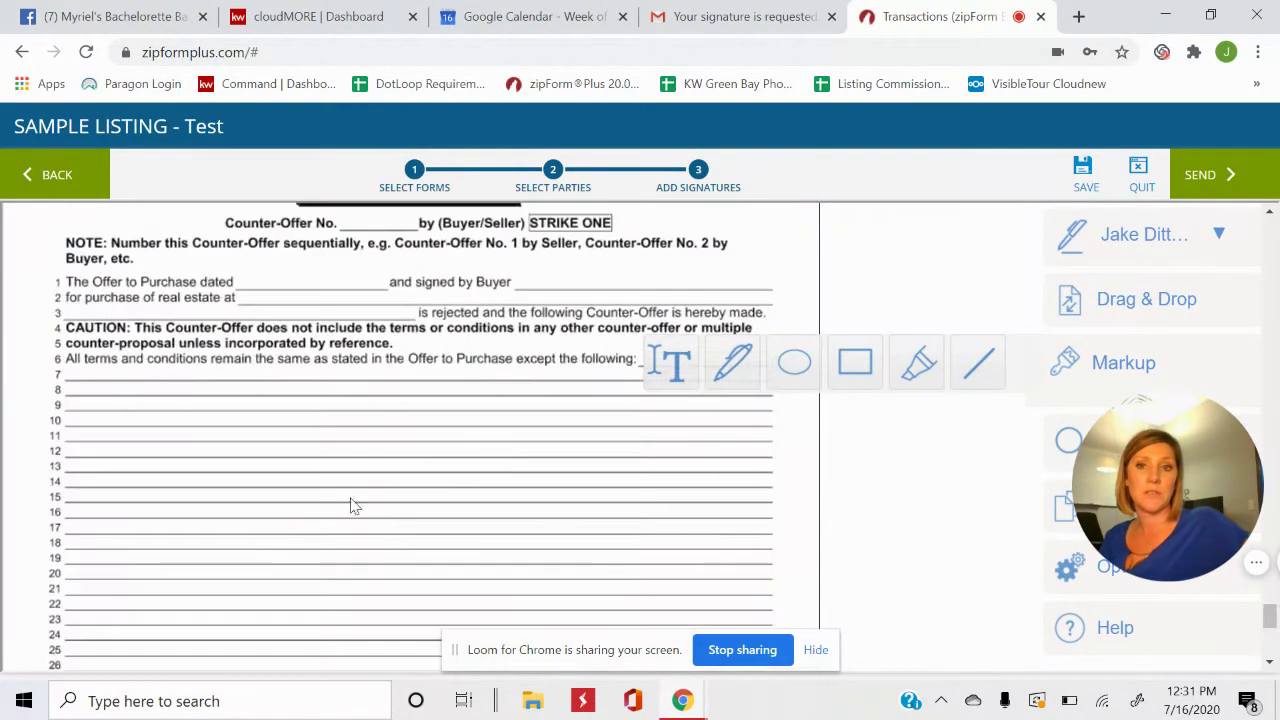
scroll(459, 348, down, 6)
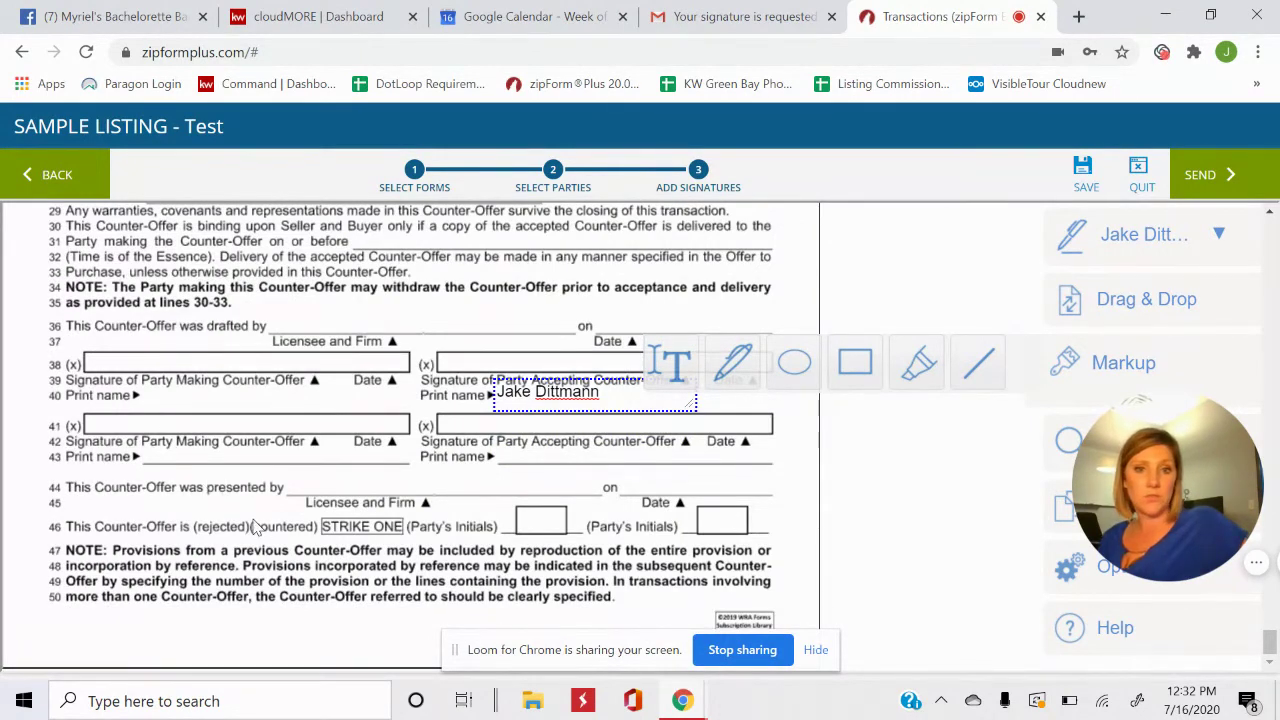
click(672, 365)
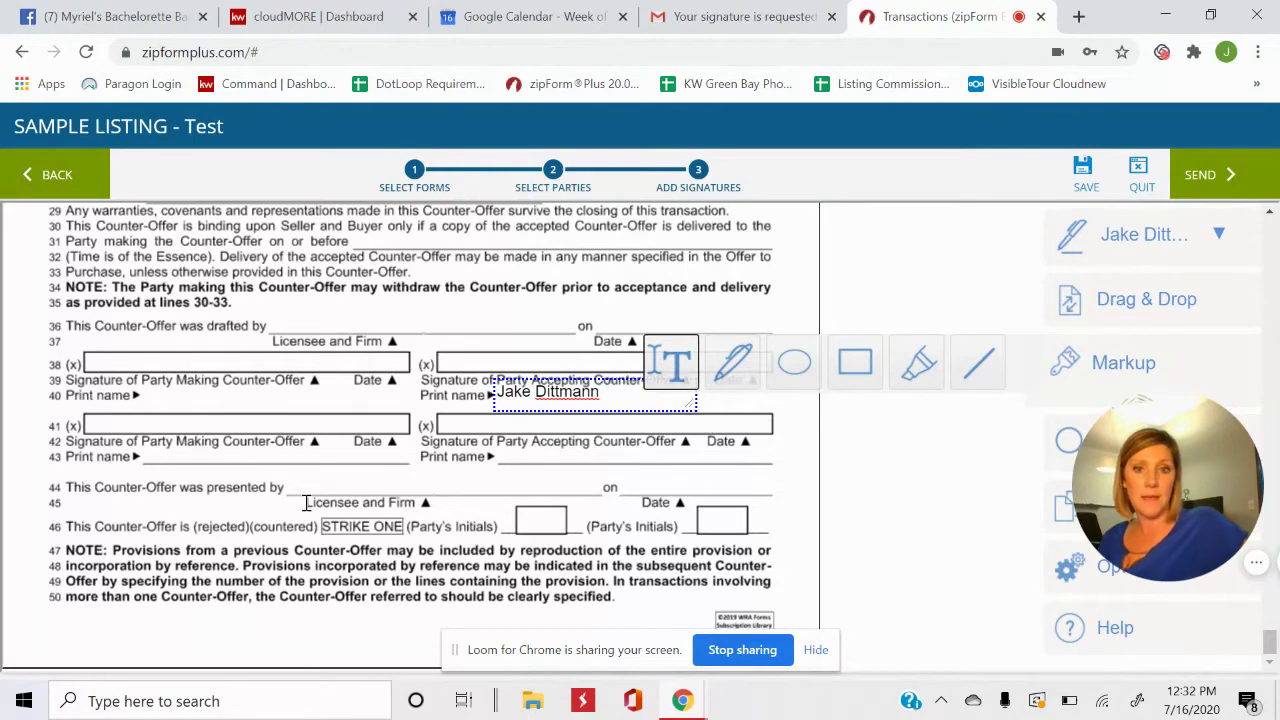
click(256, 523)
drag(313, 536, 309, 528)
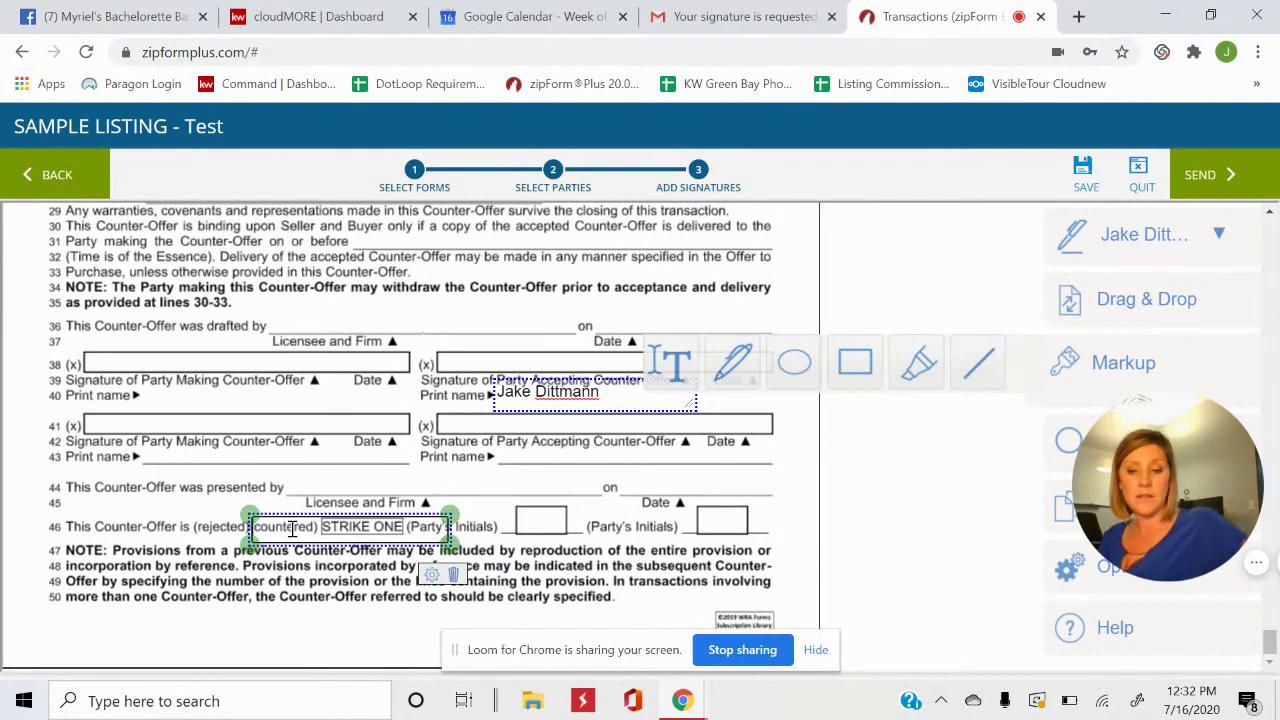
text(xxxxxxxxx)
click(359, 469)
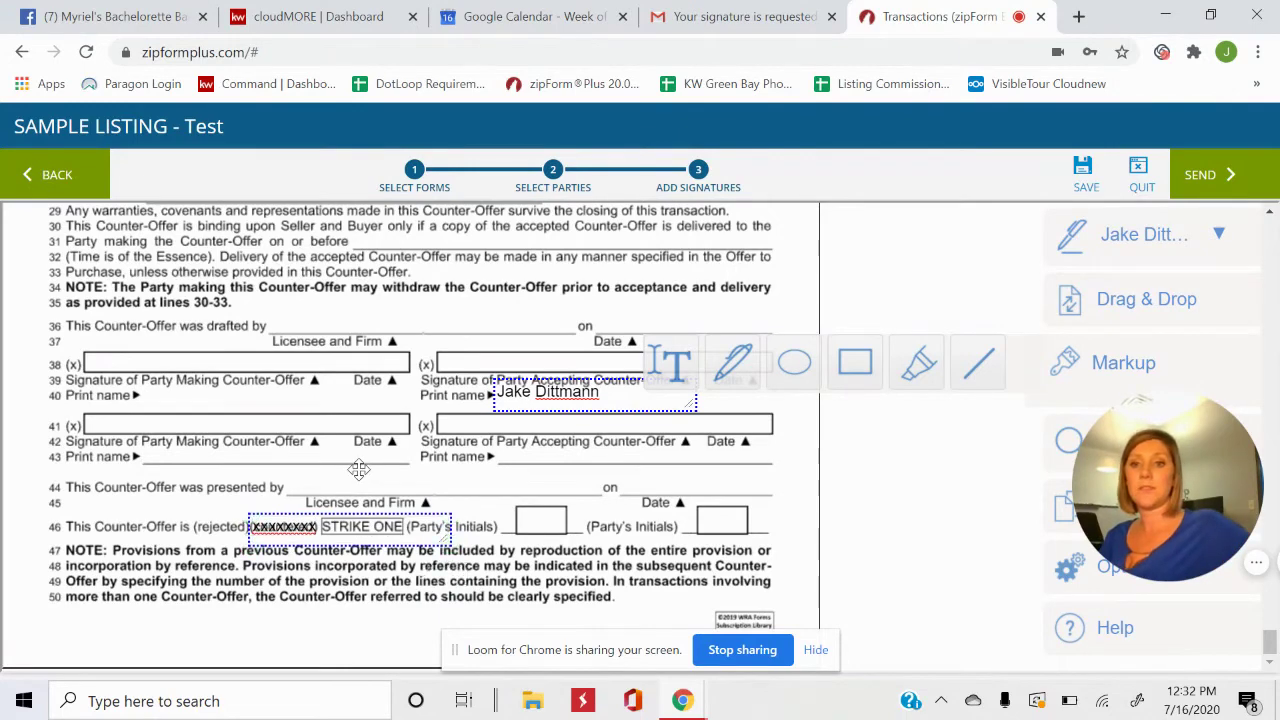
Try to use the line and rectangle markup tools on the Counter-Offer.
mouse_move(1152, 413)
click(965, 376)
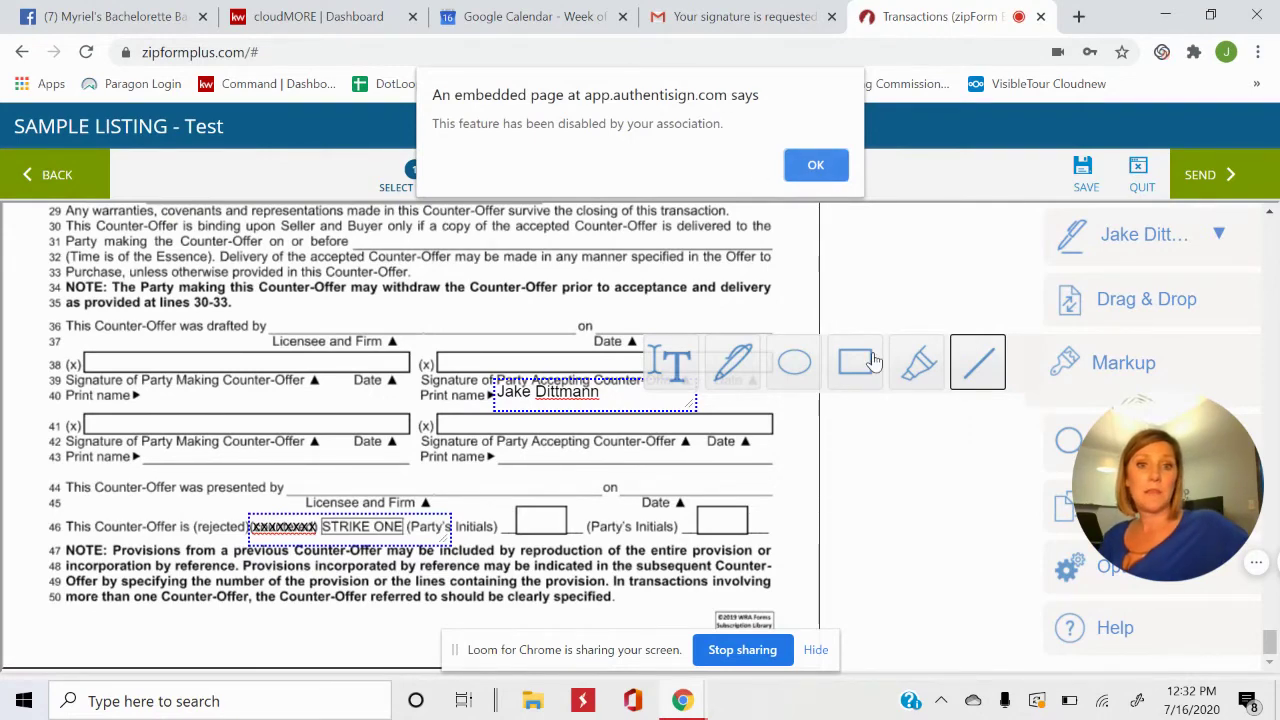
click(838, 168)
click(868, 366)
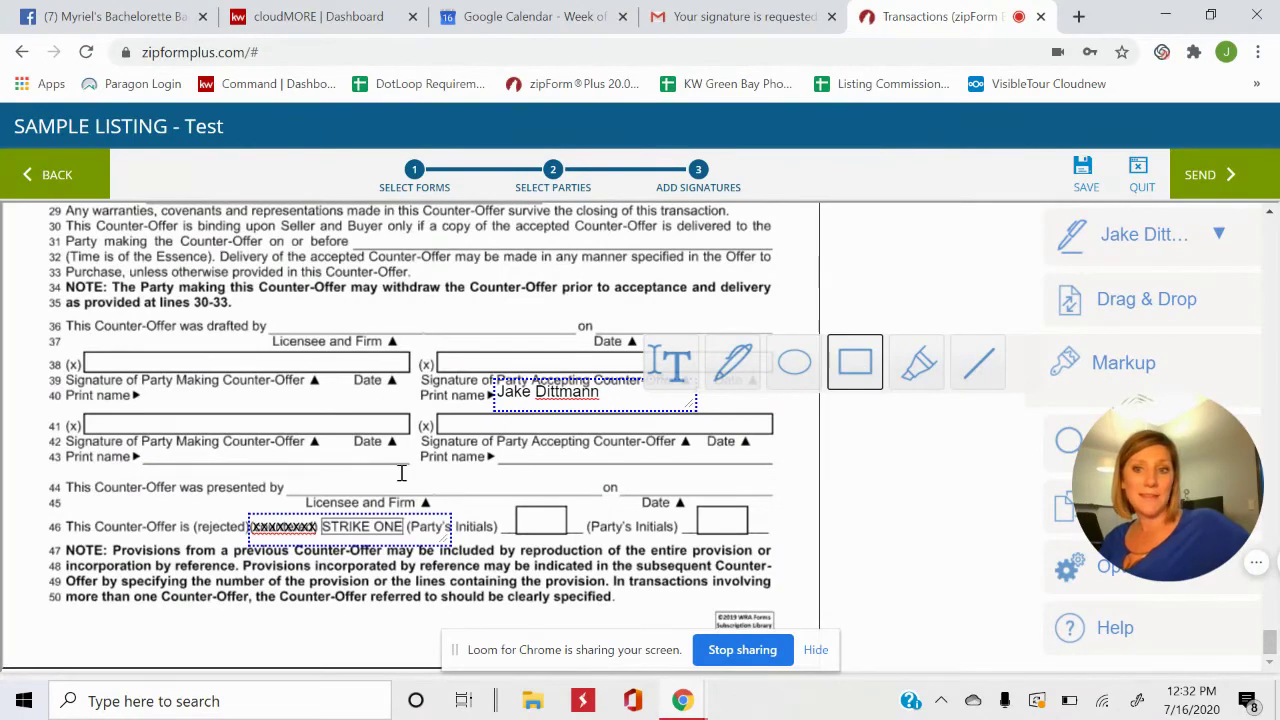
scroll(251, 380, up, 3)
scroll(251, 380, down, 1)
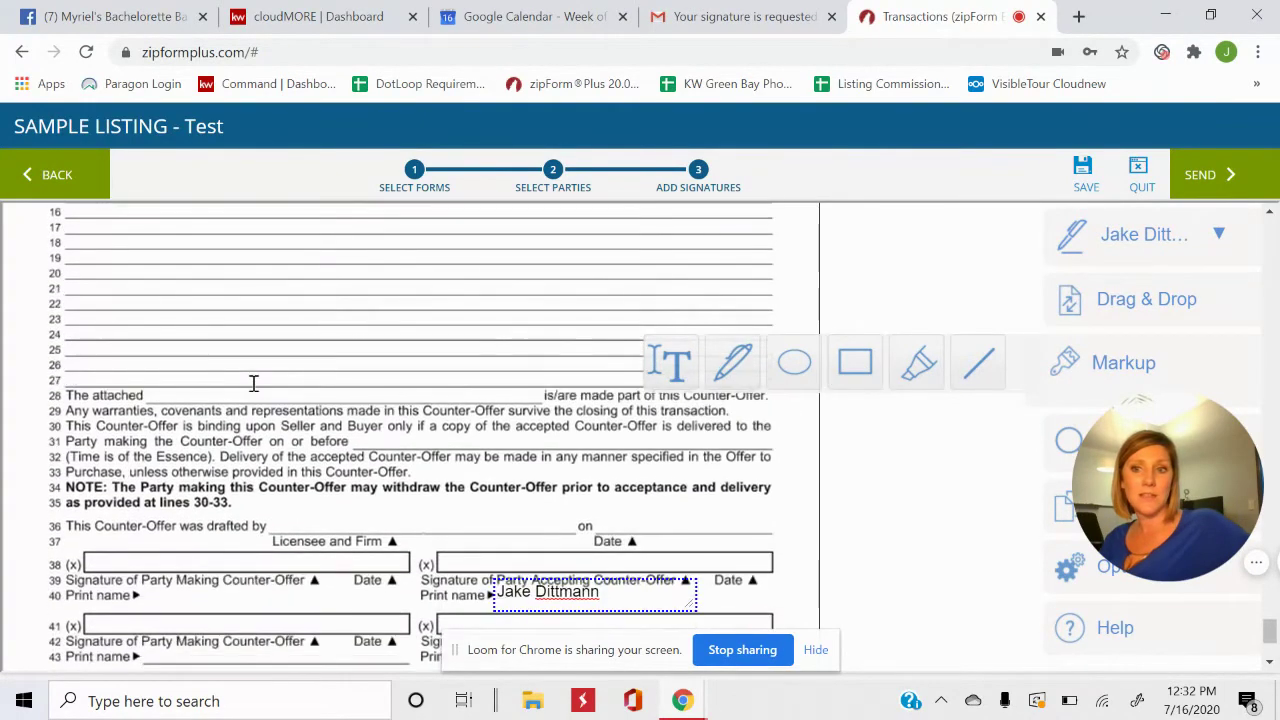
Draw a rectangle markup in the lower part of the Counter-Offer and make its fill fully opaque.
click(868, 372)
drag(372, 295, 486, 383)
drag(424, 328, 436, 460)
scroll(436, 460, down, 3)
drag(495, 314, 515, 272)
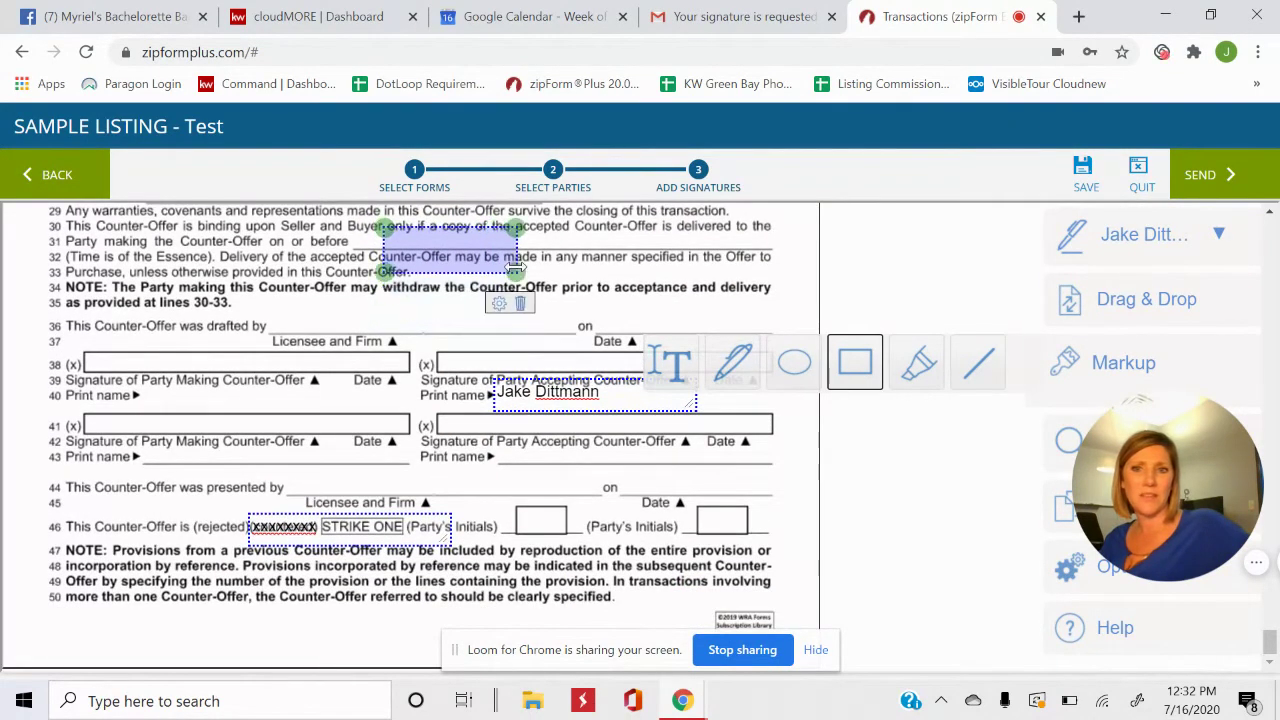
right_click(510, 268)
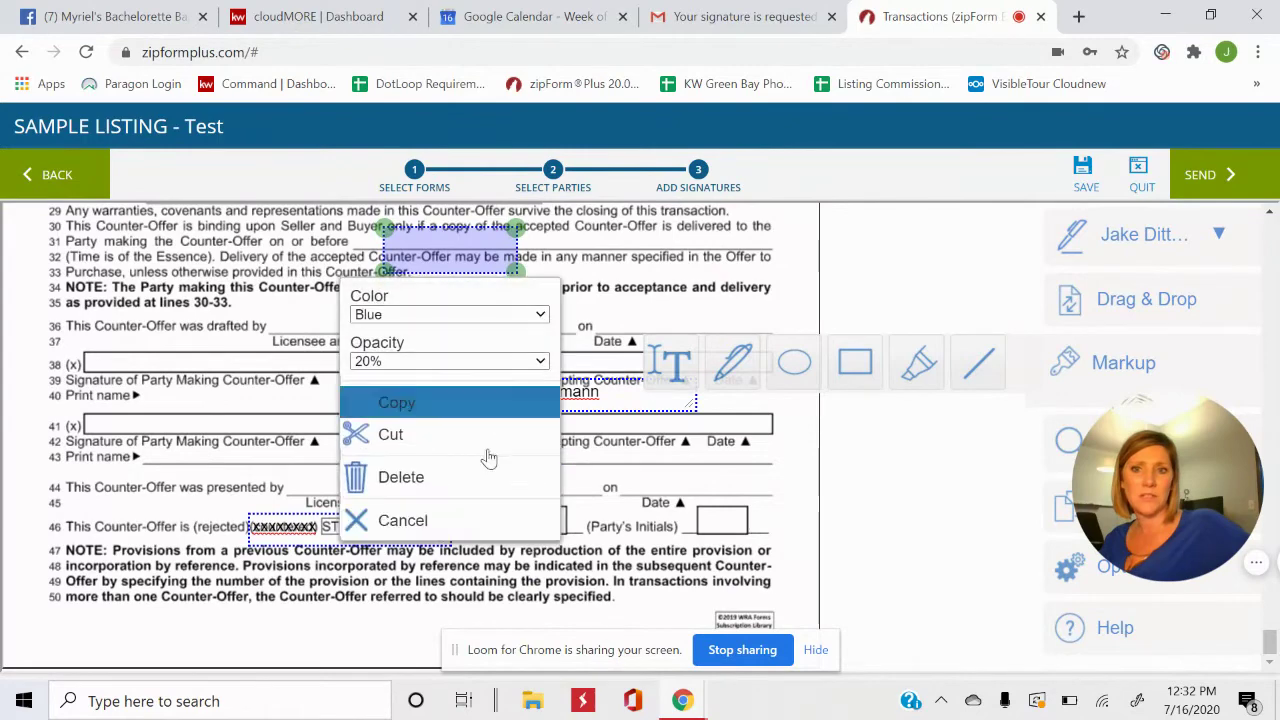
click(512, 364)
click(495, 334)
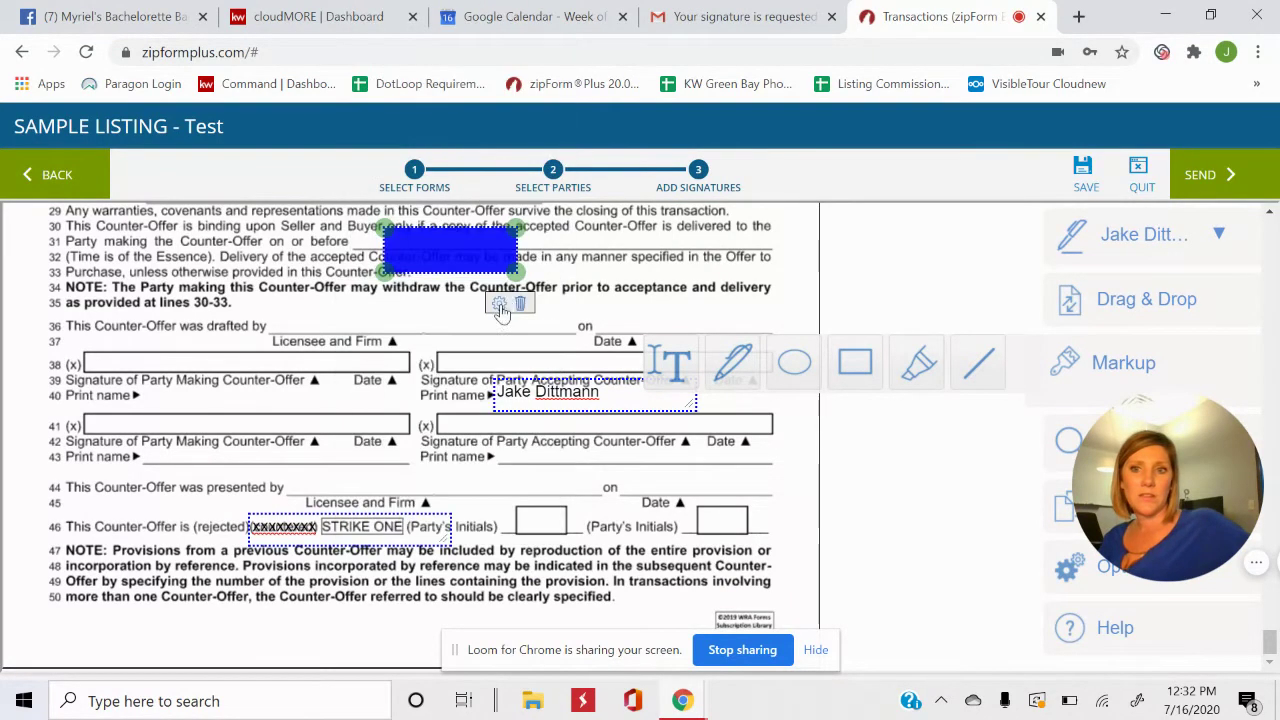
Try flattening the blue rectangle into a thin strike-through line over the wording on line 46, and delete it.
drag(513, 271, 350, 465)
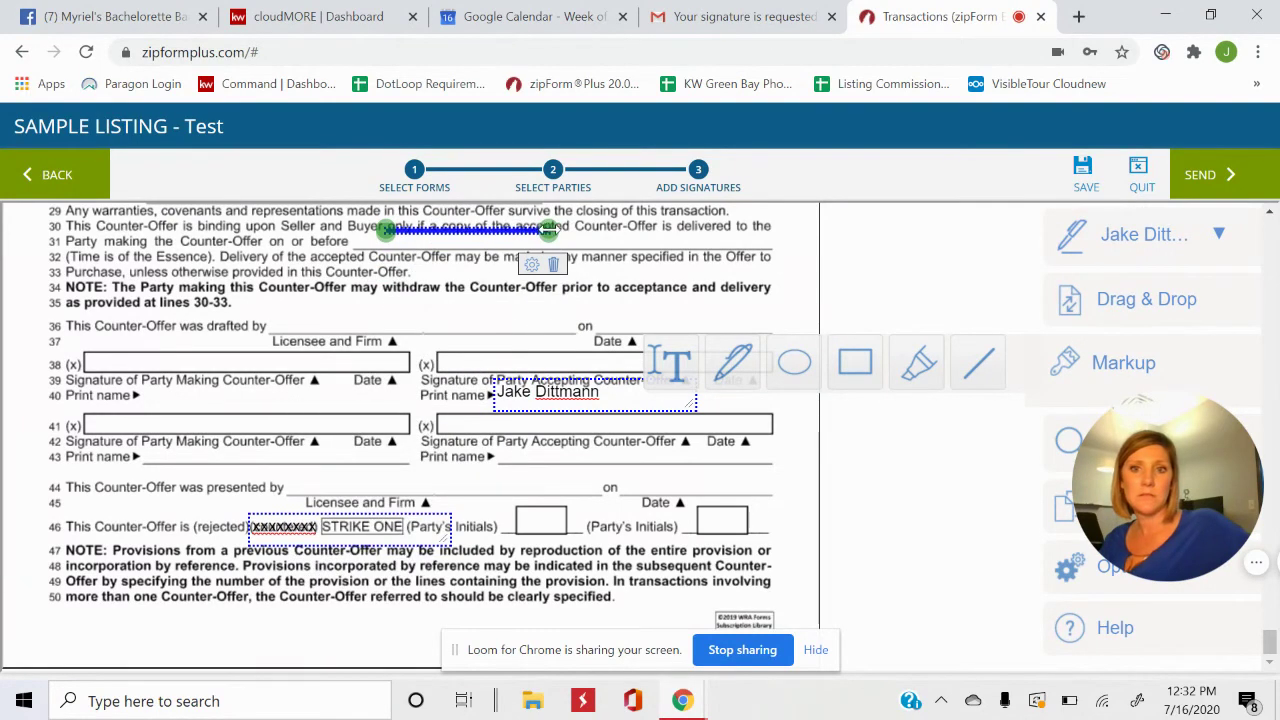
drag(533, 237, 372, 506)
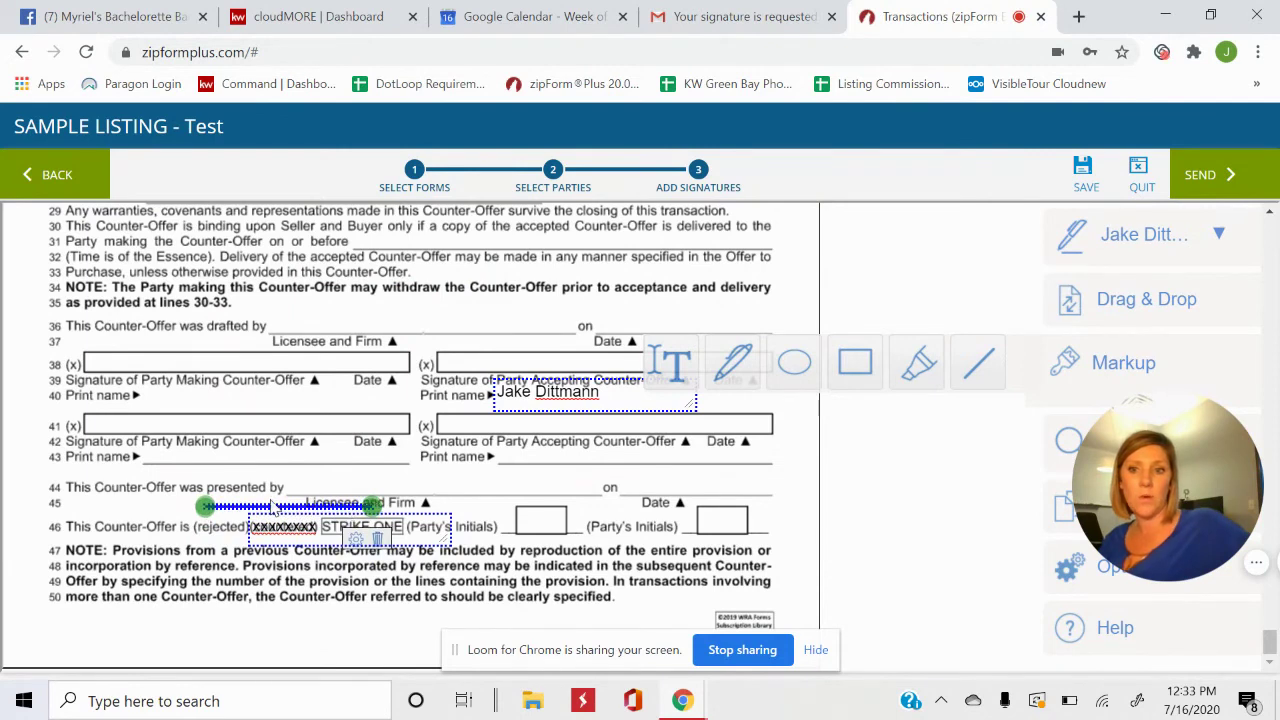
mouse_move(271, 511)
mouse_down()
mouse_move(273, 550)
mouse_move(277, 522)
mouse_move(286, 531)
mouse_up()
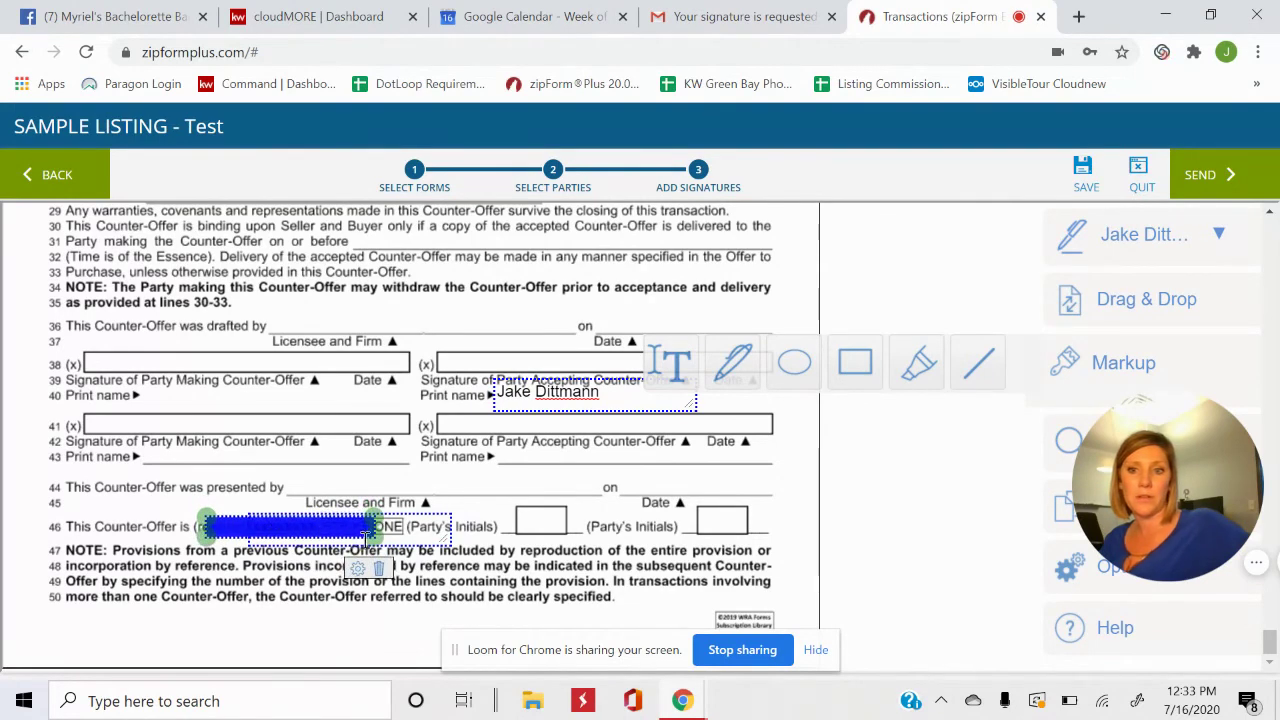
drag(372, 516, 383, 540)
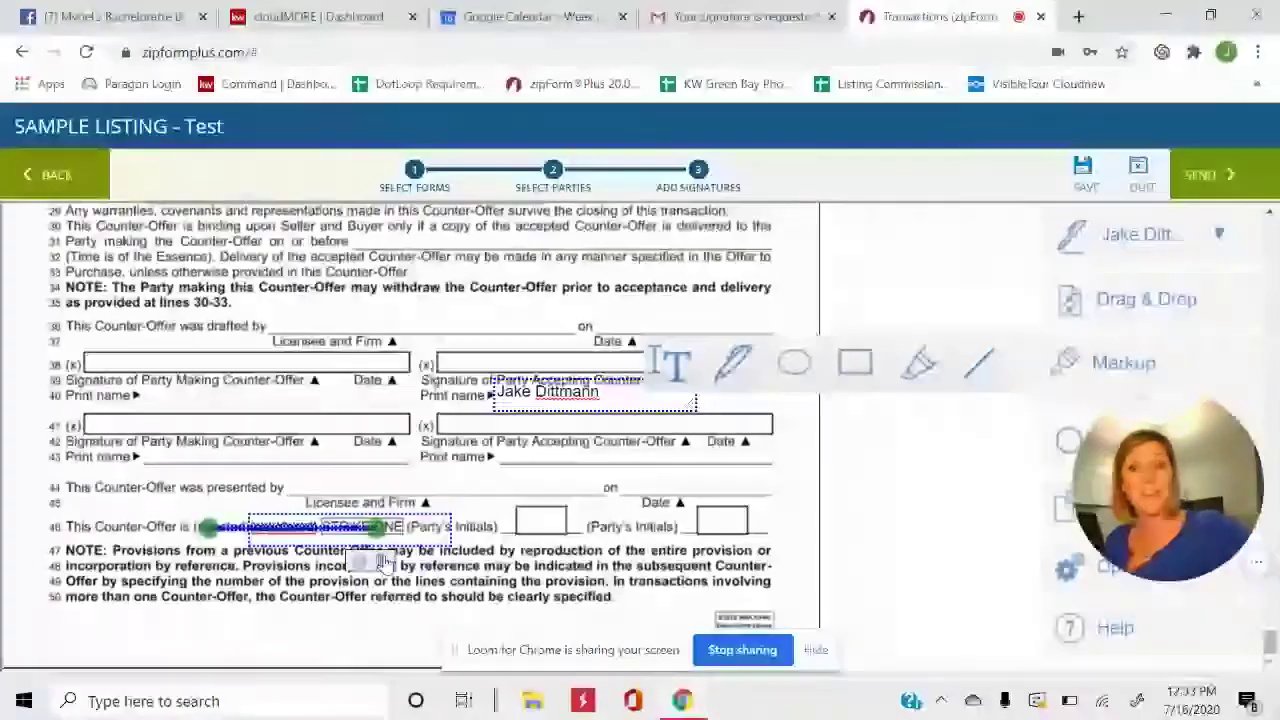
click(380, 562)
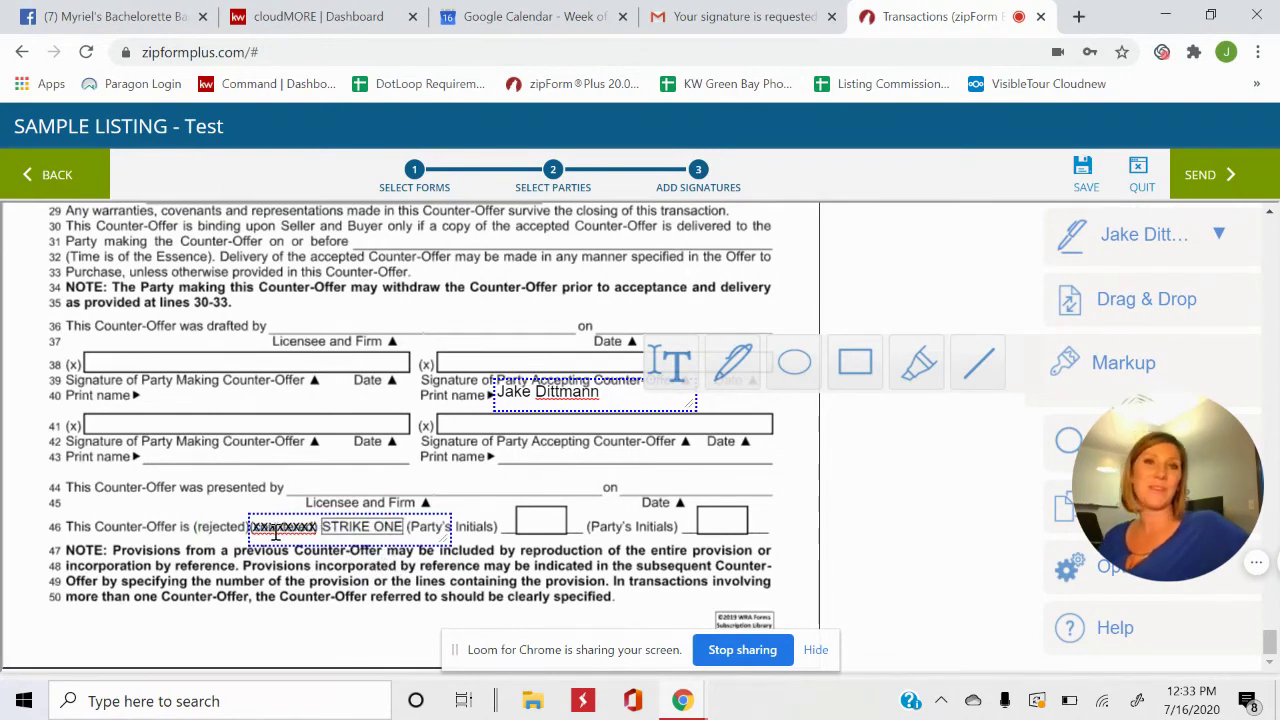
drag(191, 532, 250, 532)
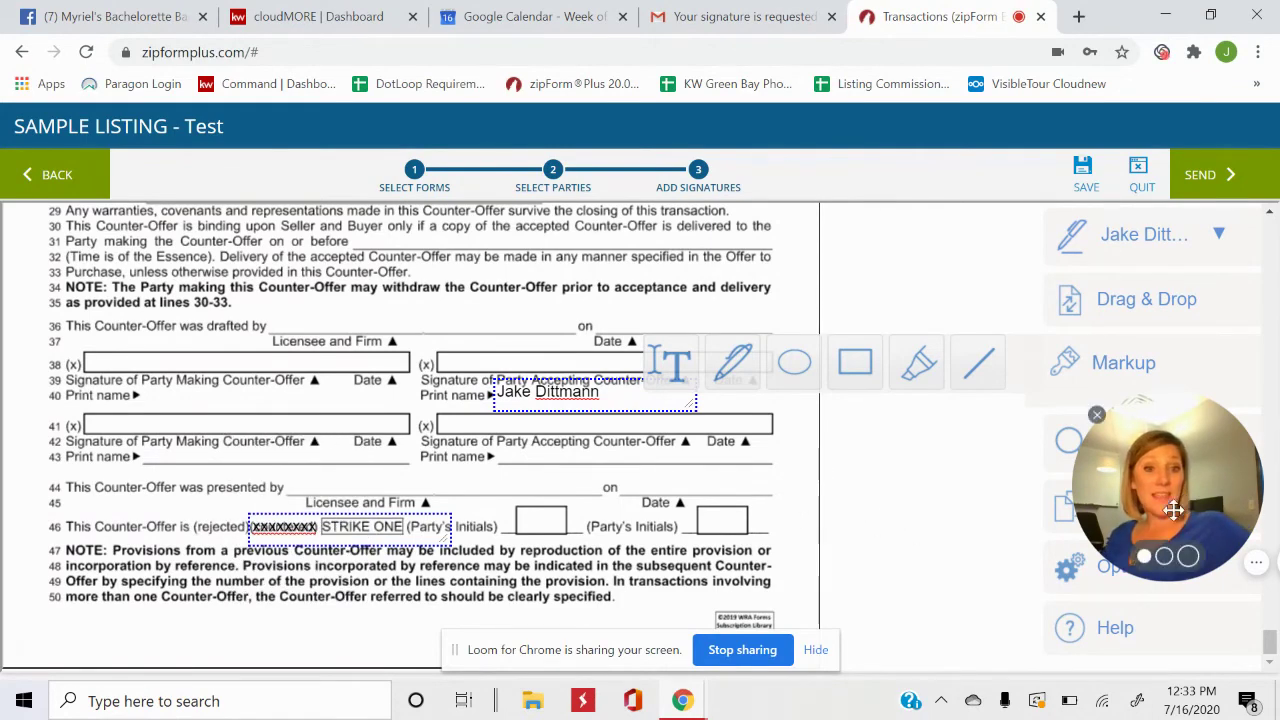
drag(1266, 460, 965, 488)
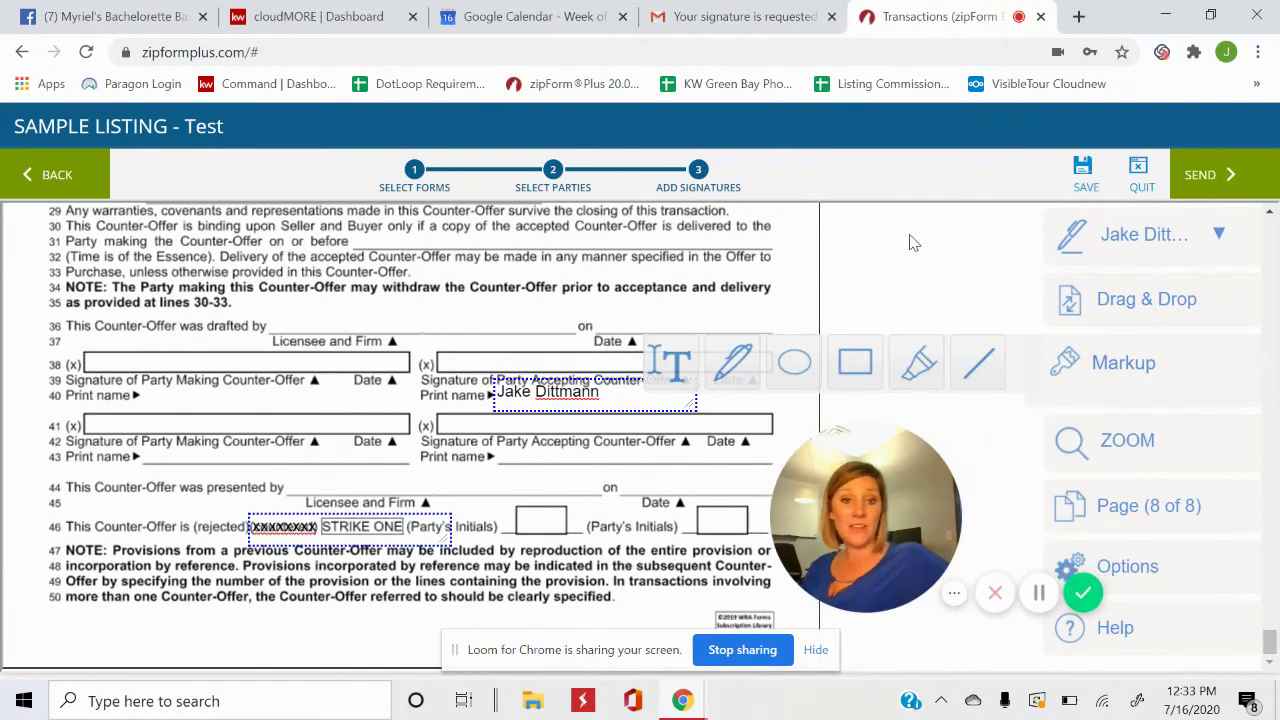